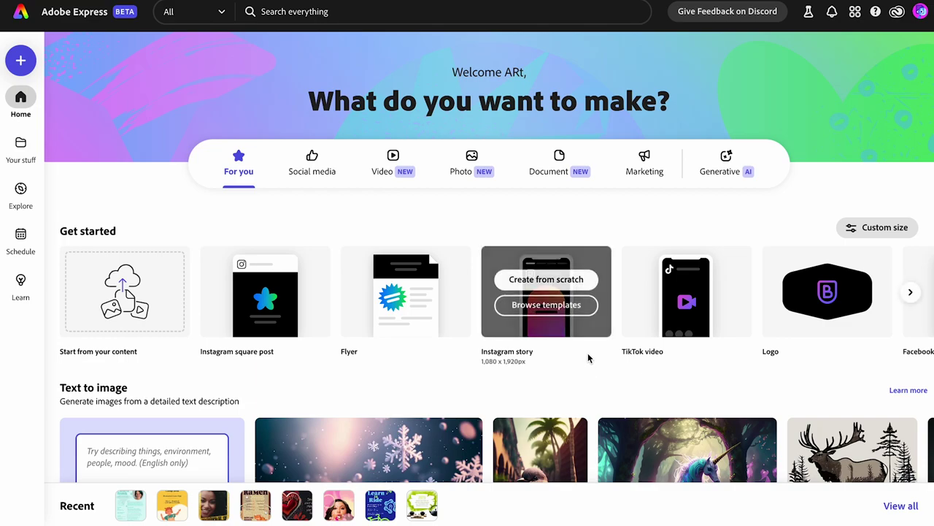
Browse the Instagram story templates and apply the purple three-page "You got this!" template.
left_click(553, 310)
scroll(161, 379, "down", 5)
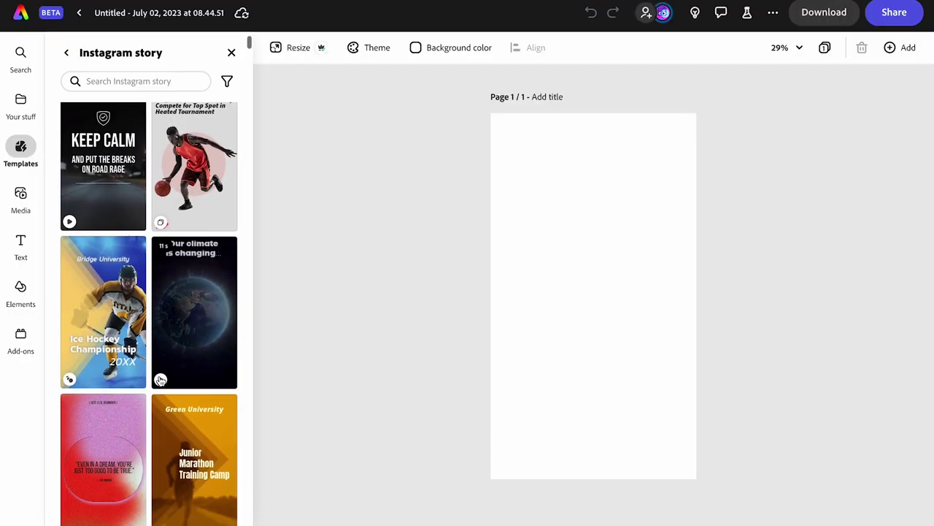
scroll(160, 380, "down", 4)
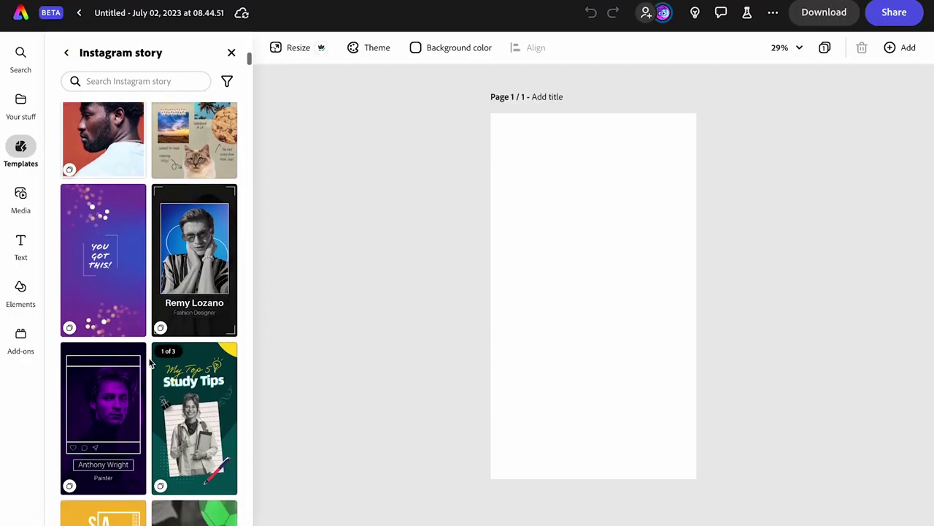
left_click(121, 300)
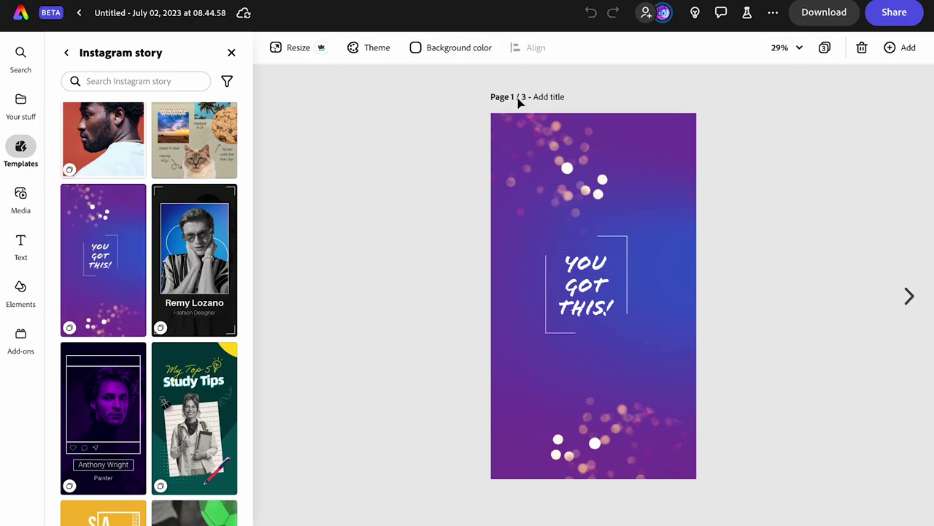
Page back and forth through the three story pages to examine their quotes and background designs.
left_click(910, 303)
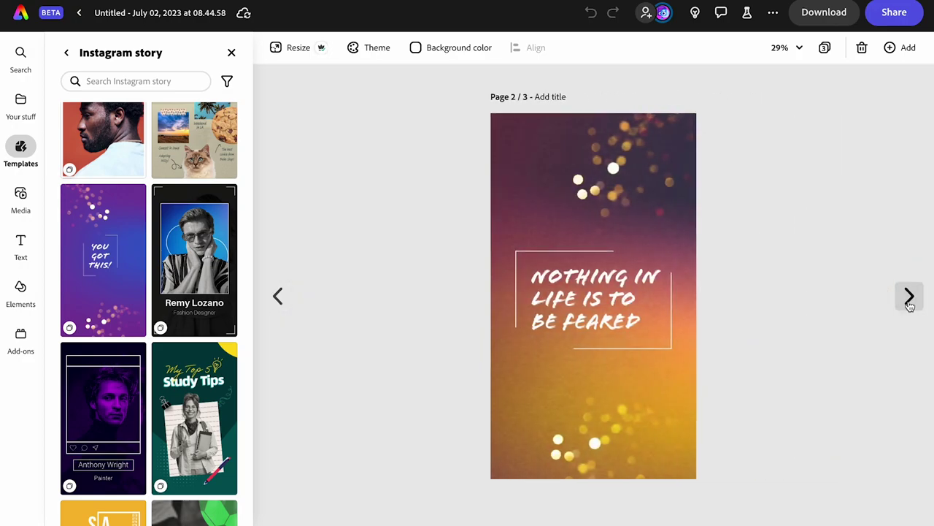
left_click(909, 297)
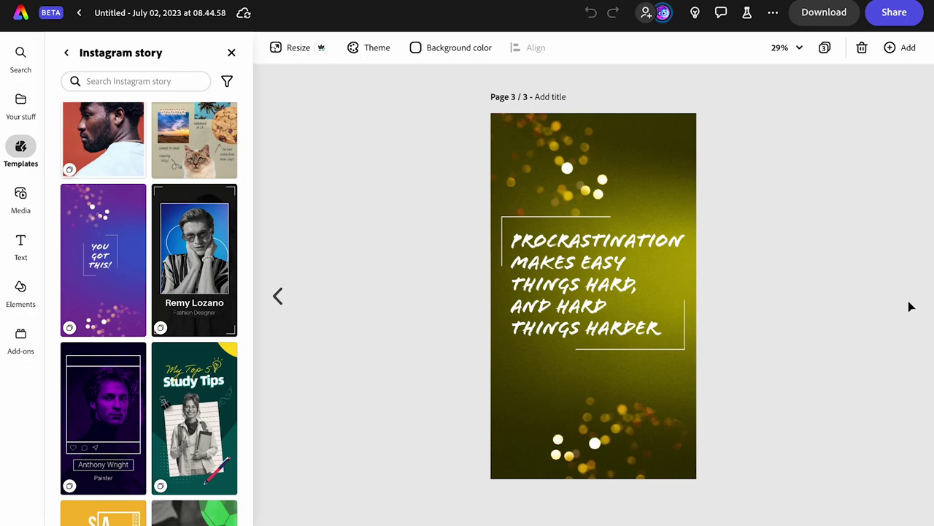
left_click(276, 297)
left_click(276, 296)
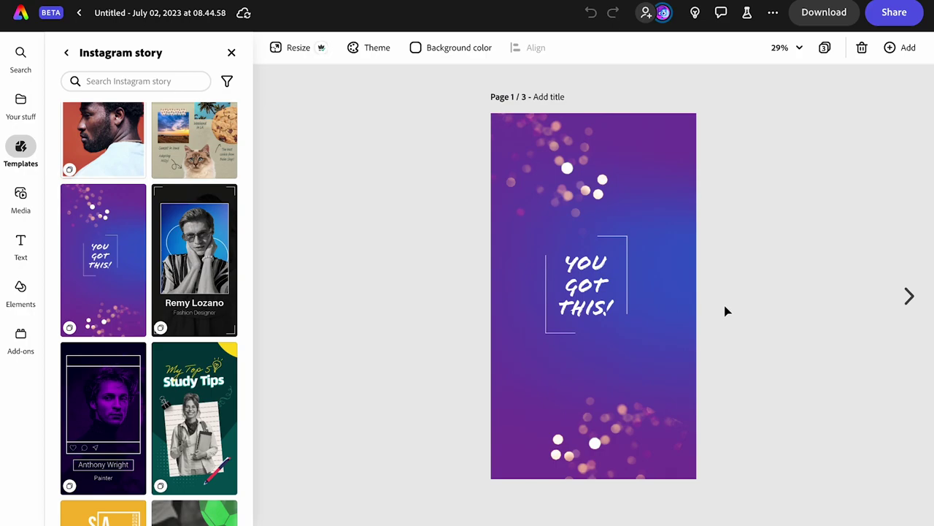
left_click(911, 296)
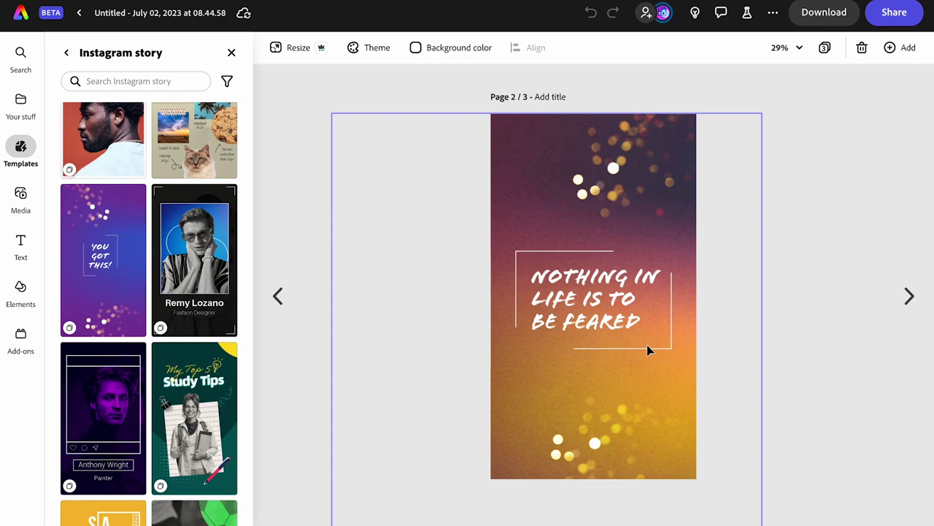
left_click(909, 296)
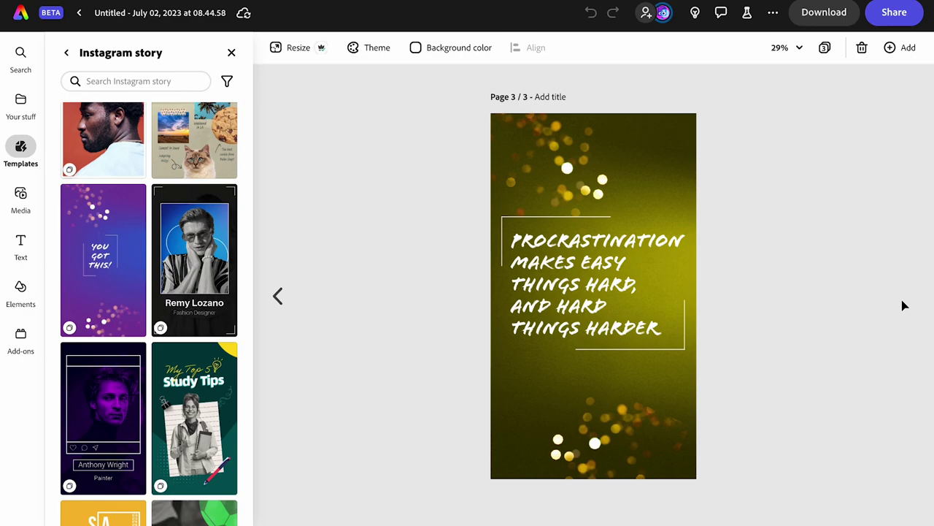
left_click(278, 295)
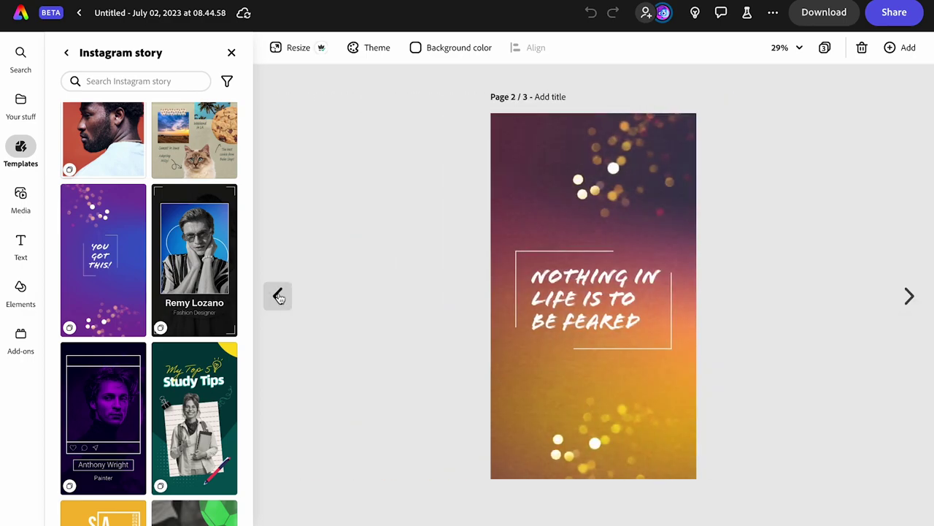
left_click(278, 296)
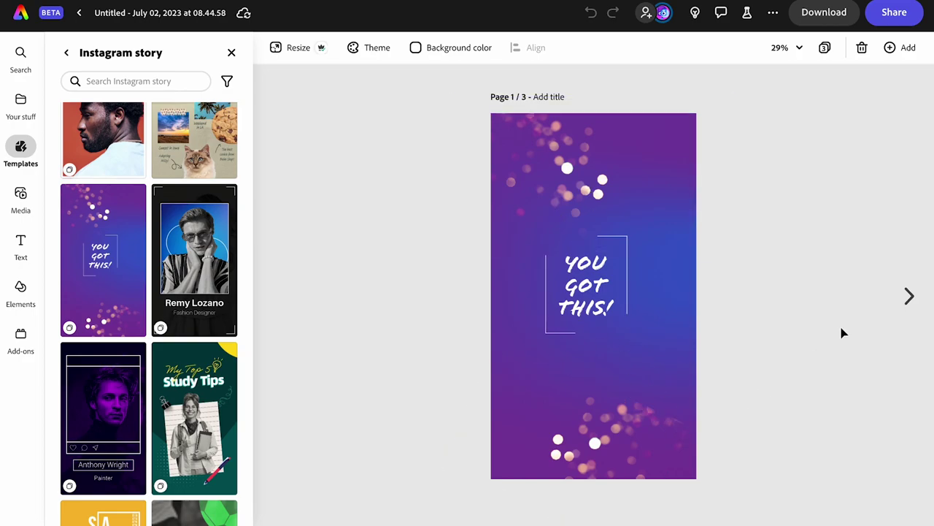
left_click(911, 305)
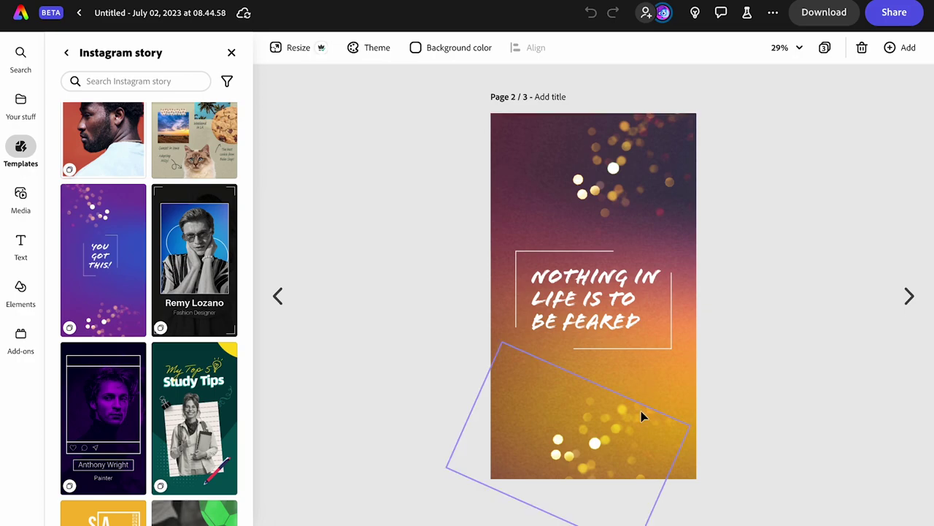
left_click(909, 296)
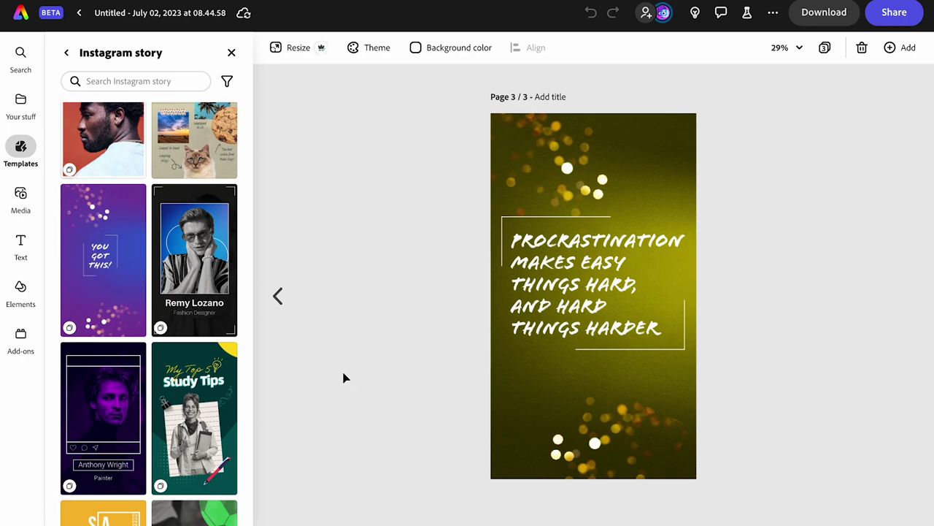
left_click(278, 296)
left_click(278, 297)
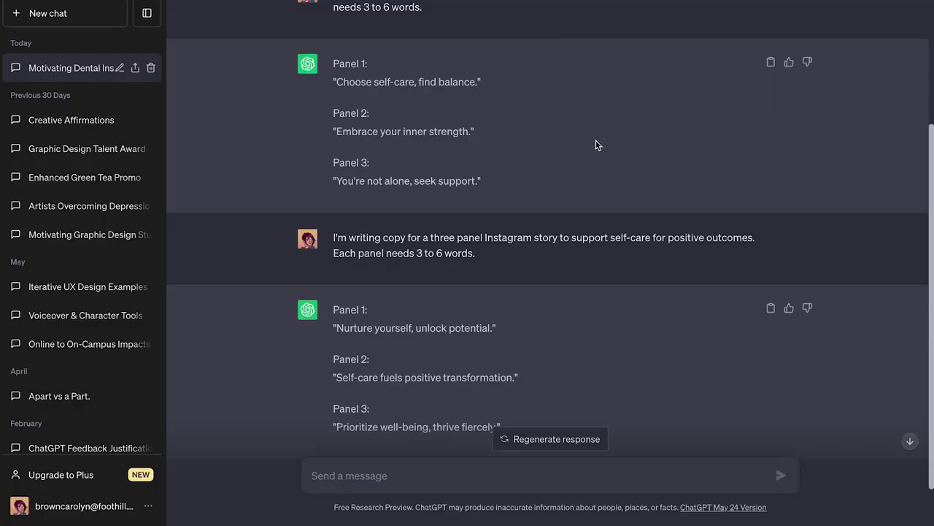
Review the ChatGPT story copy and replace page 1's text in Adobe Express with "Nurture yourself, unlock potential.".
scroll(596, 139, "up", 1)
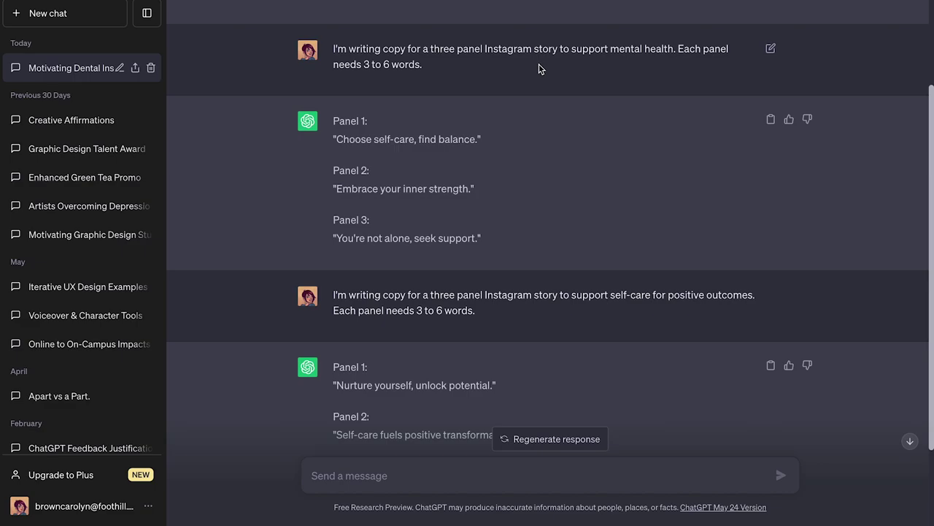
scroll(519, 90, "down", 1)
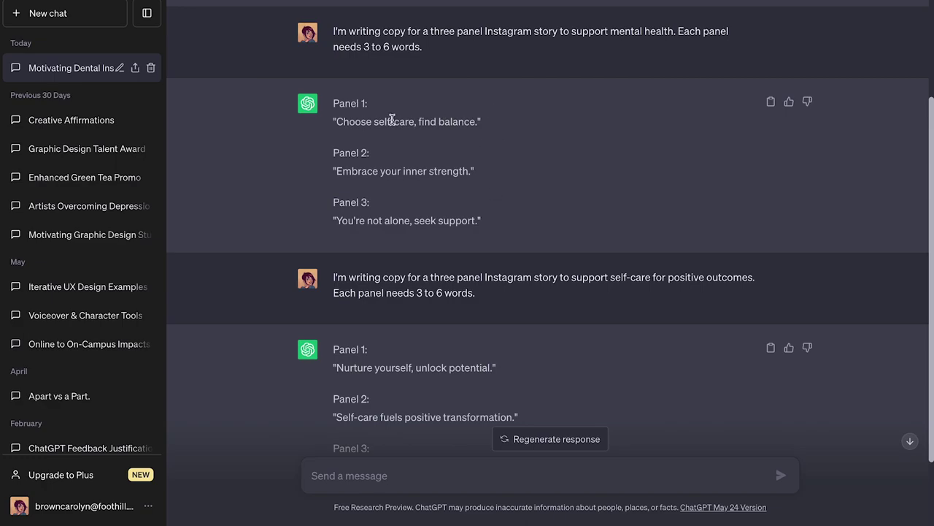
scroll(518, 149, "down", 5)
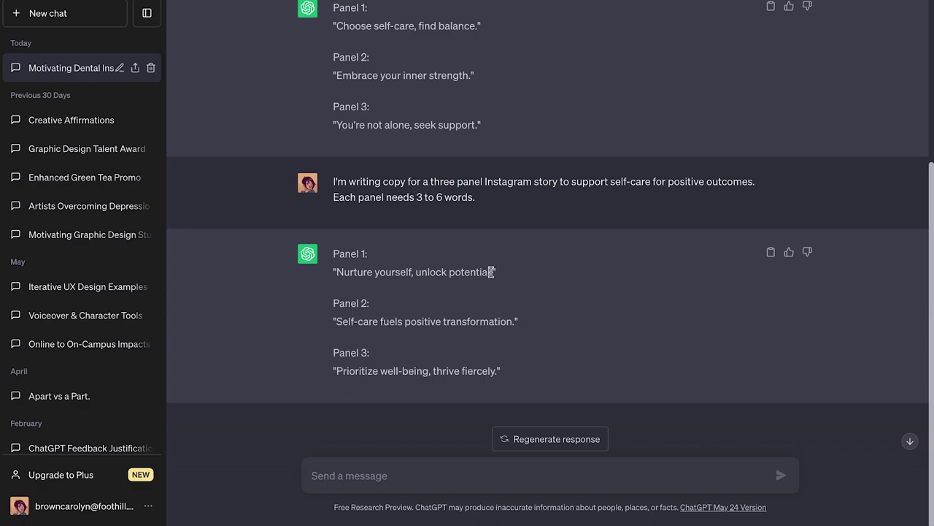
left_click_drag(493, 272, 348, 272)
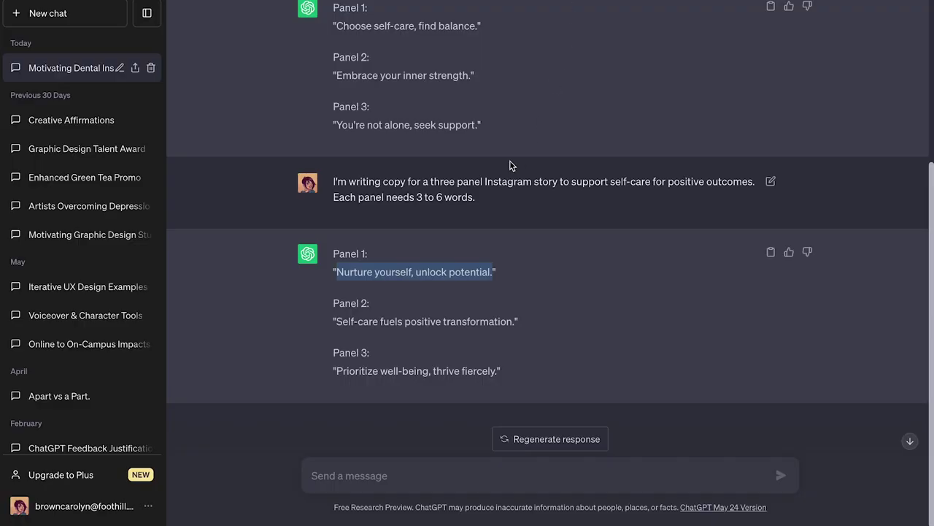
Copy ChatGPT lines into Adobe Express, replacing page 2's text with "Embrace your inner strength" and page 3's with "thrive fiercely".
left_click_drag(472, 76, 338, 76)
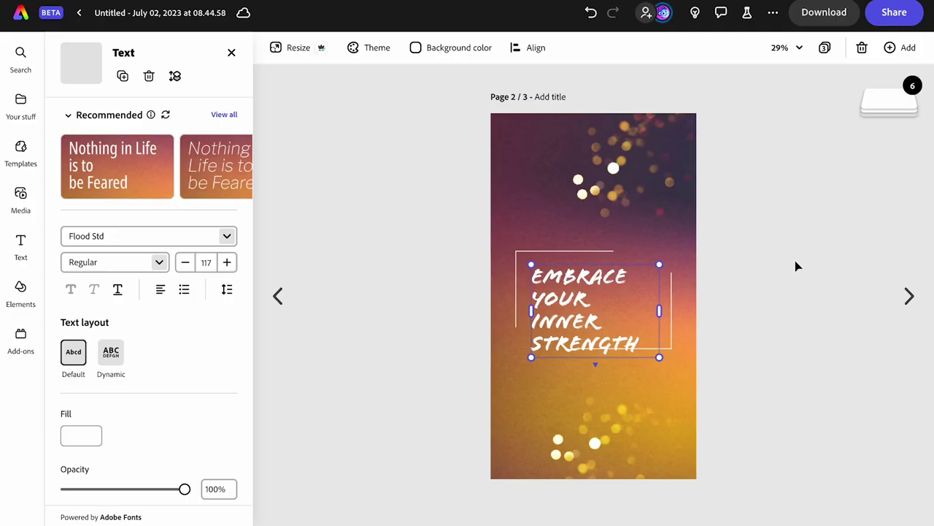
mouse_move(665, 2)
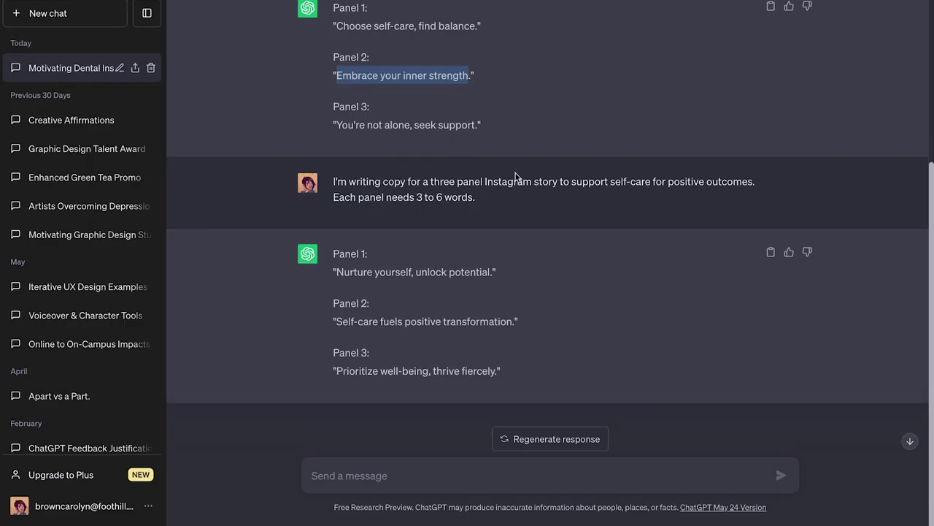
left_click_drag(494, 372, 432, 368)
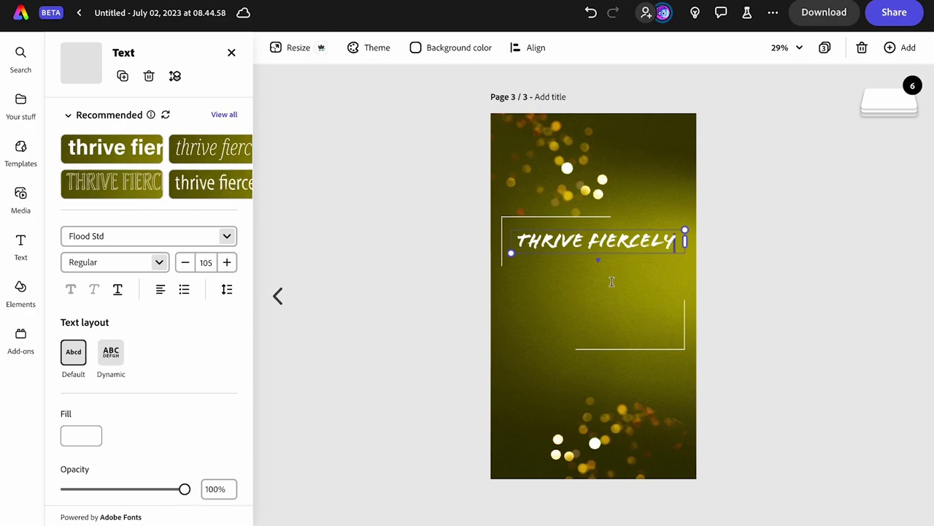
Generate a Text to Image graphic on page 1 from the prompt "calming gradient background" and load more results.
left_click(280, 296)
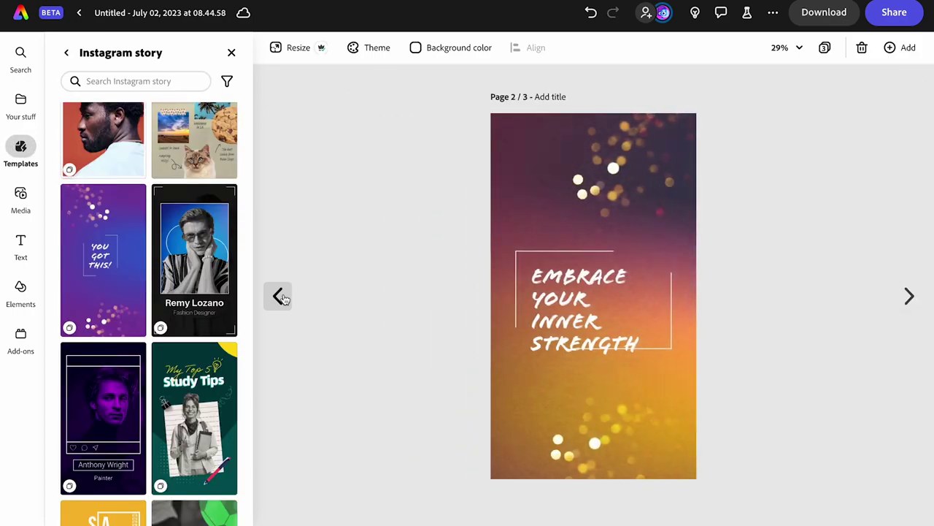
left_click(281, 297)
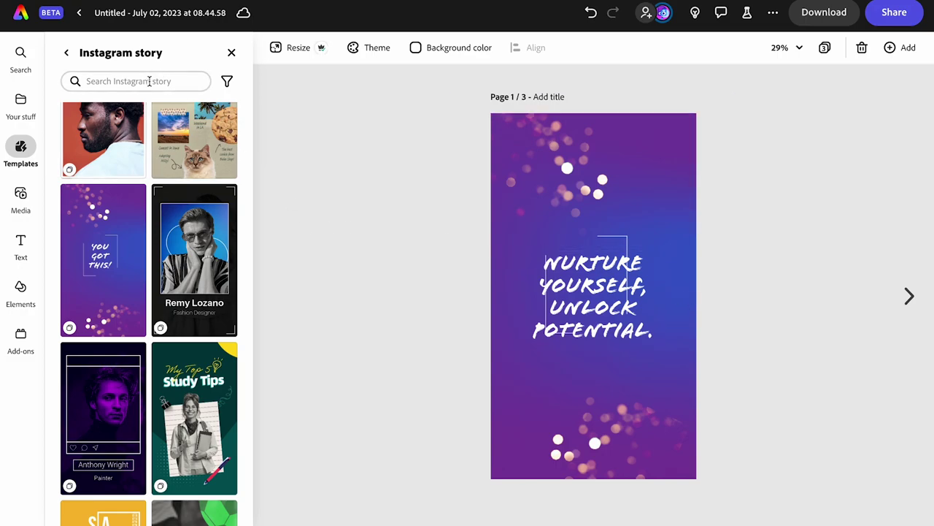
left_click(20, 197)
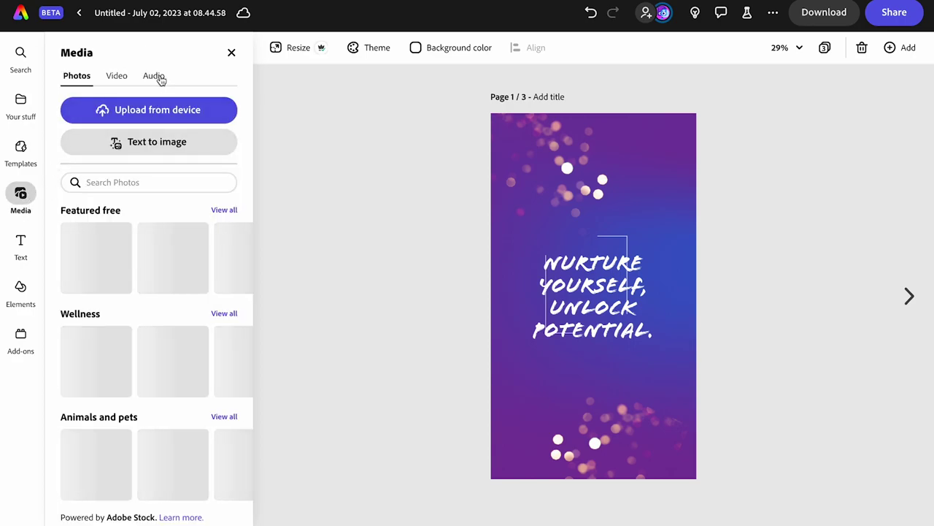
left_click(158, 183)
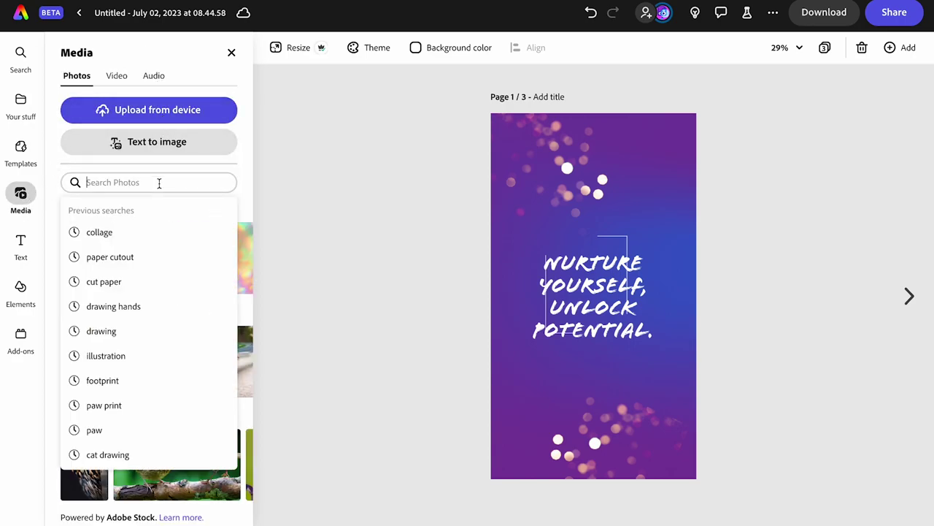
left_click(162, 146)
type("ca")
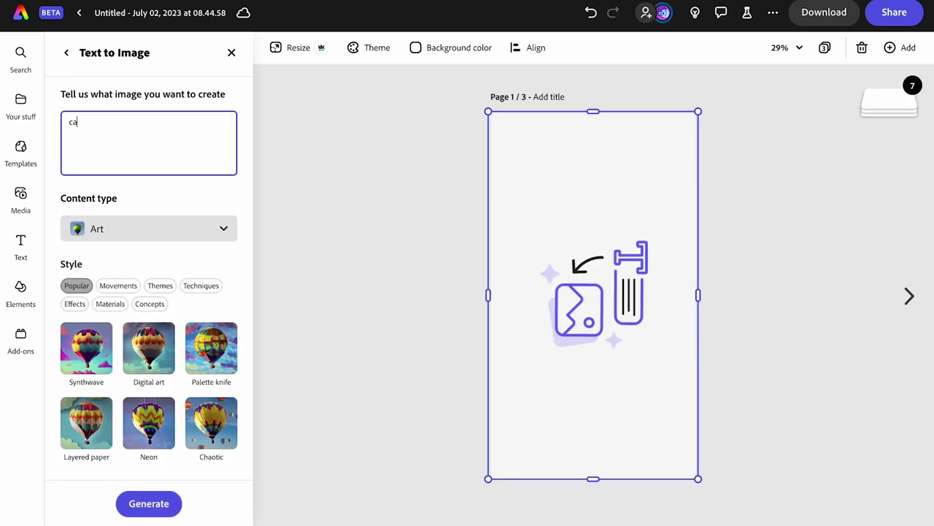
type("lming gradient backgroun")
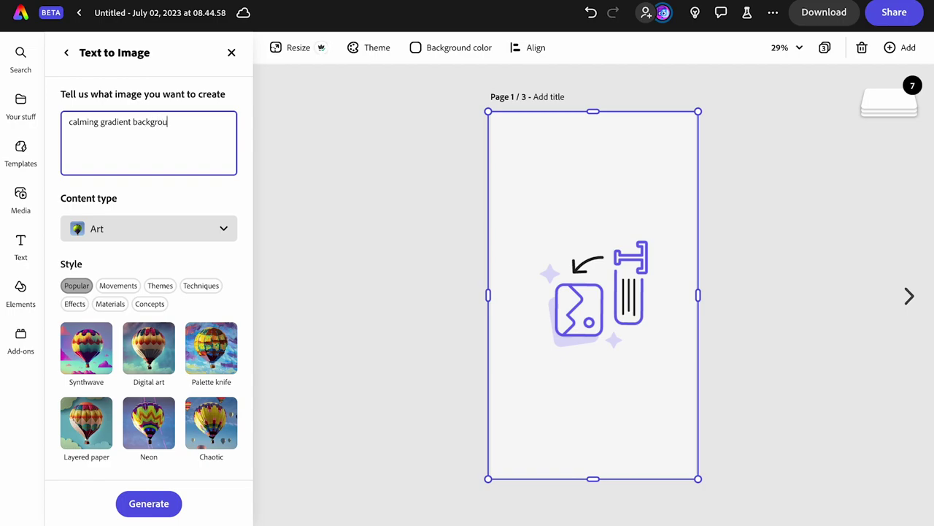
type("d")
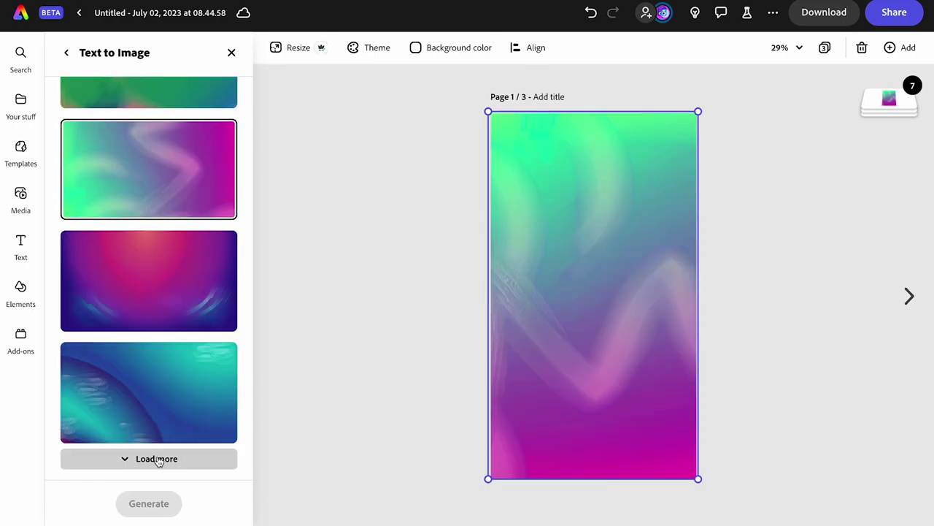
left_click(158, 460)
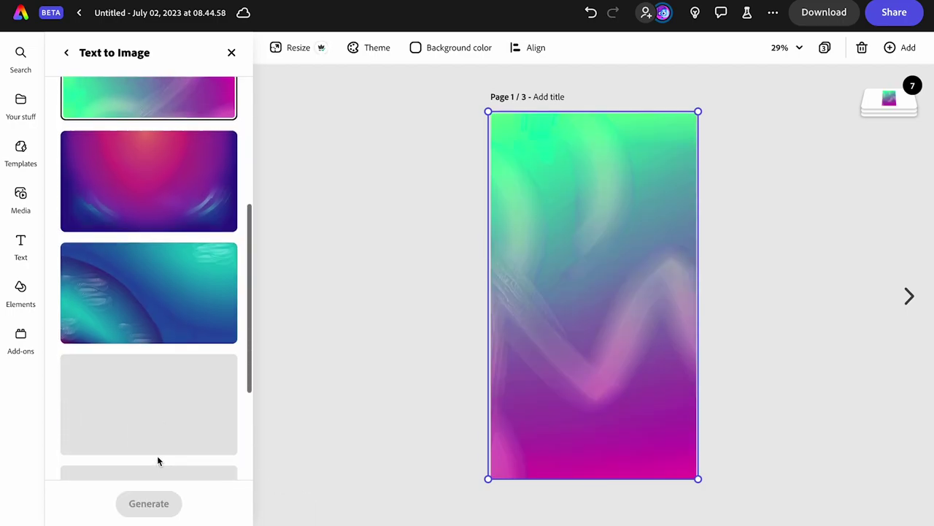
Change the image prompt to "calming gradient magenta pink blue background", regenerate, and look through the new results.
scroll(190, 294, "up", 10)
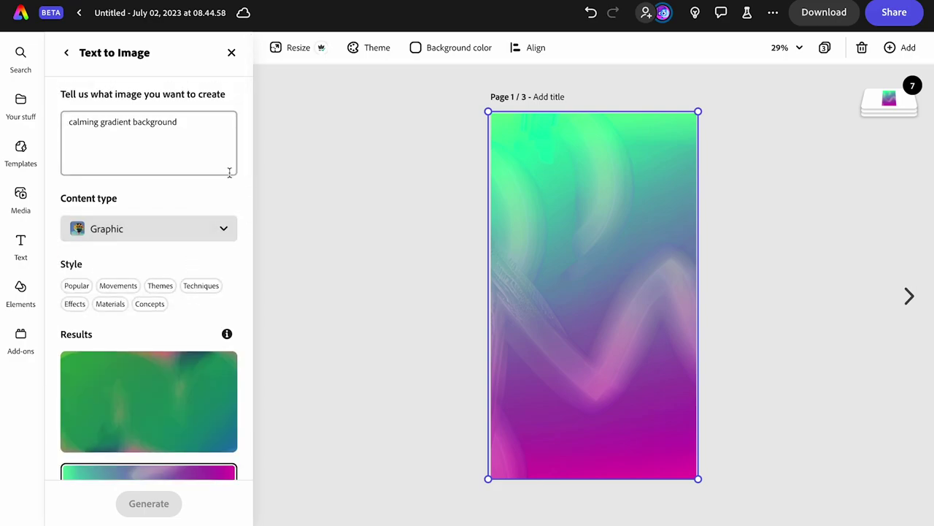
left_click(214, 124)
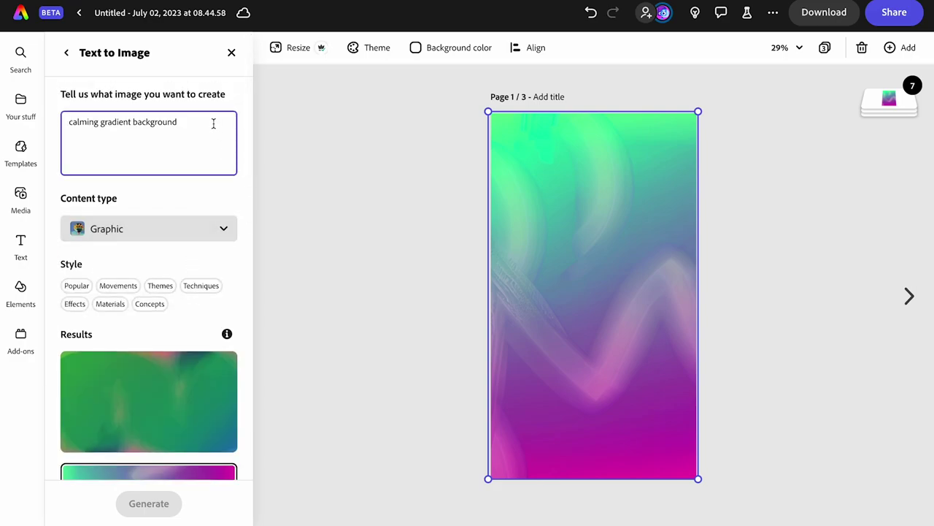
double_click(154, 124)
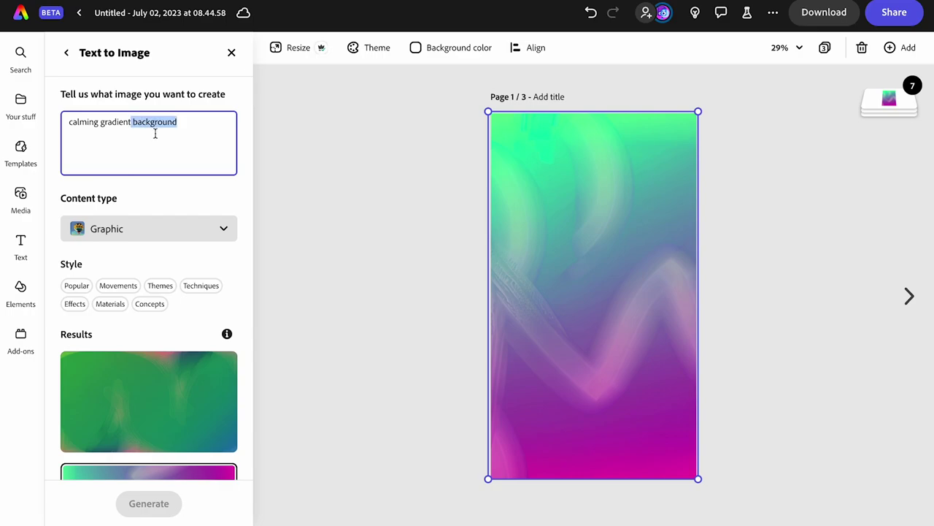
key("Left")
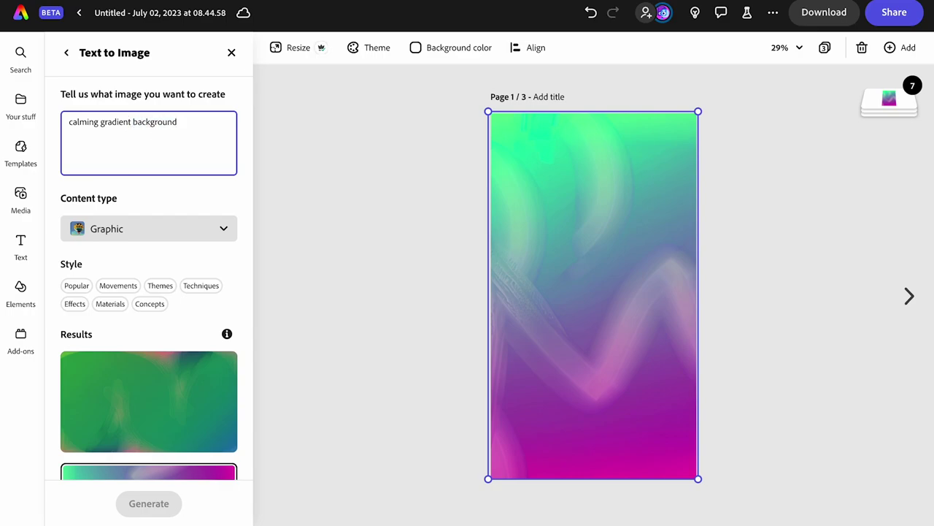
type("magenta pink orange")
key("BackSpace")
key("BackSpace")
key("BackSpace")
key("BackSpace")
key("BackSpace")
key("BackSpace")
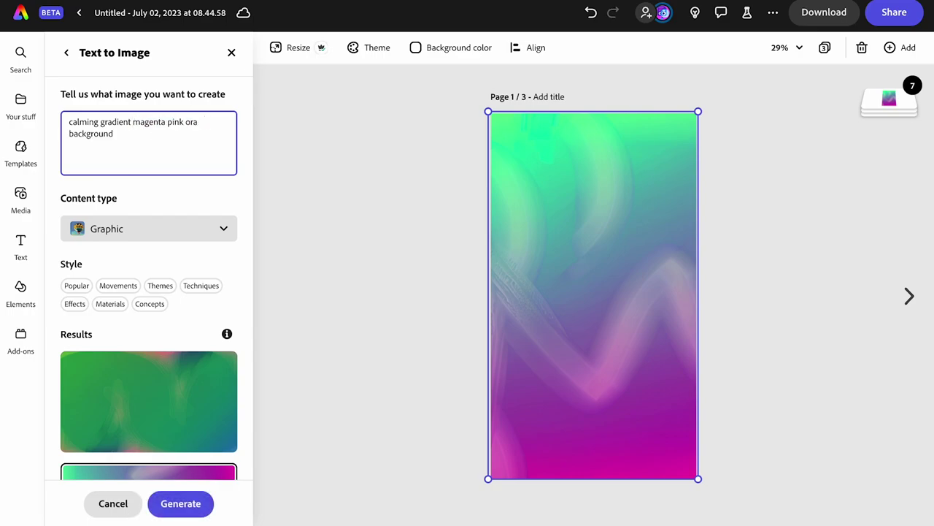
type("blue")
left_click(181, 503)
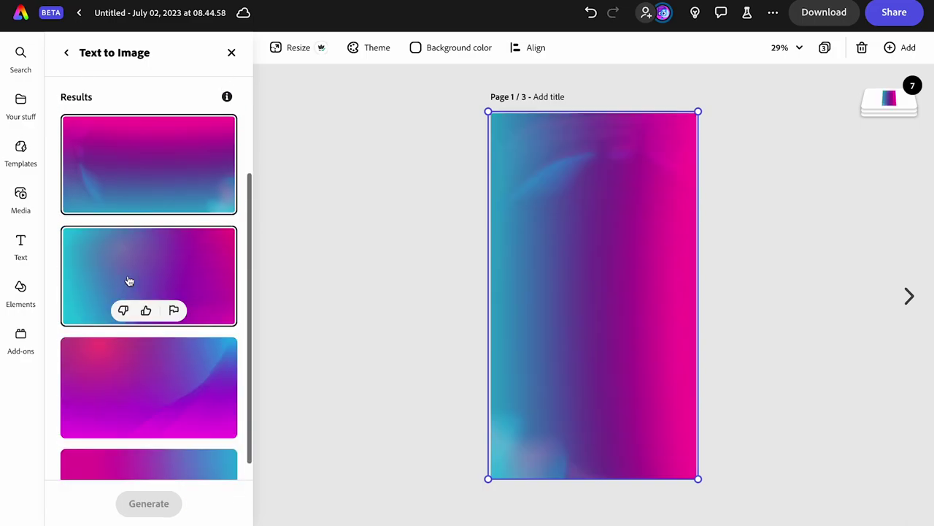
scroll(129, 281, "down", 2)
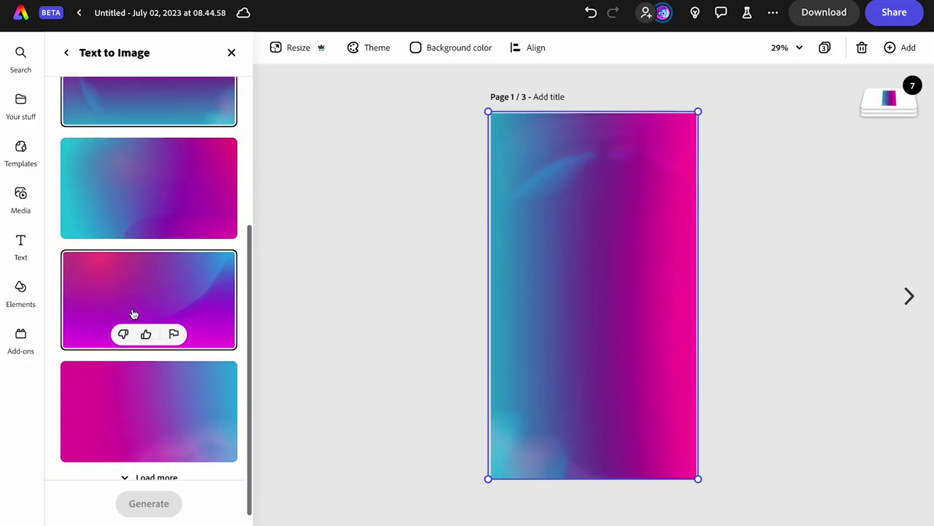
Use the generated magenta gradient with the pink glow as page 1's background, placing it behind all layers and deleting the original background.
left_click(166, 295)
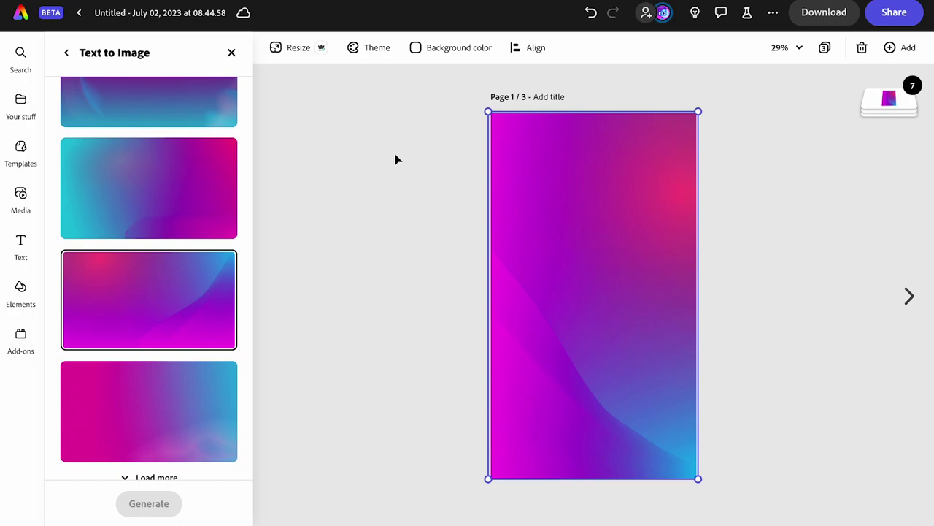
left_click(884, 103)
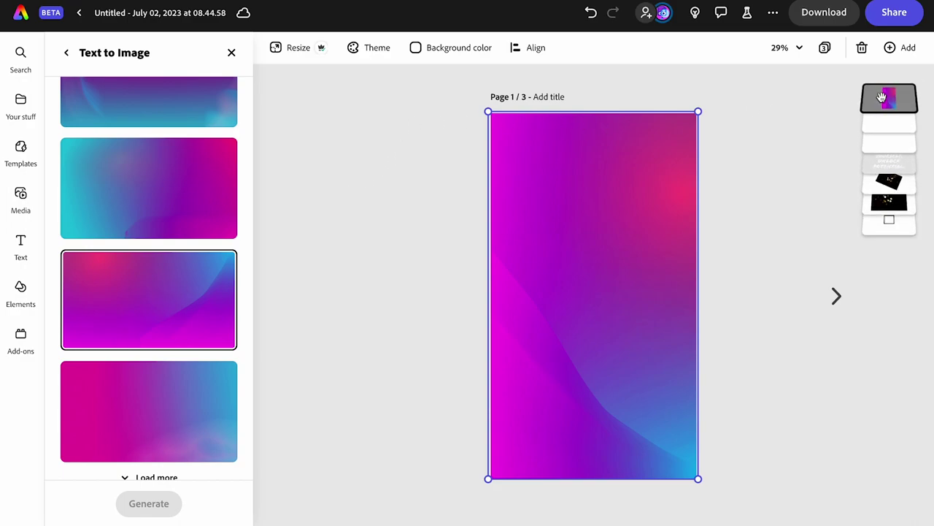
left_click_drag(888, 104, 889, 237)
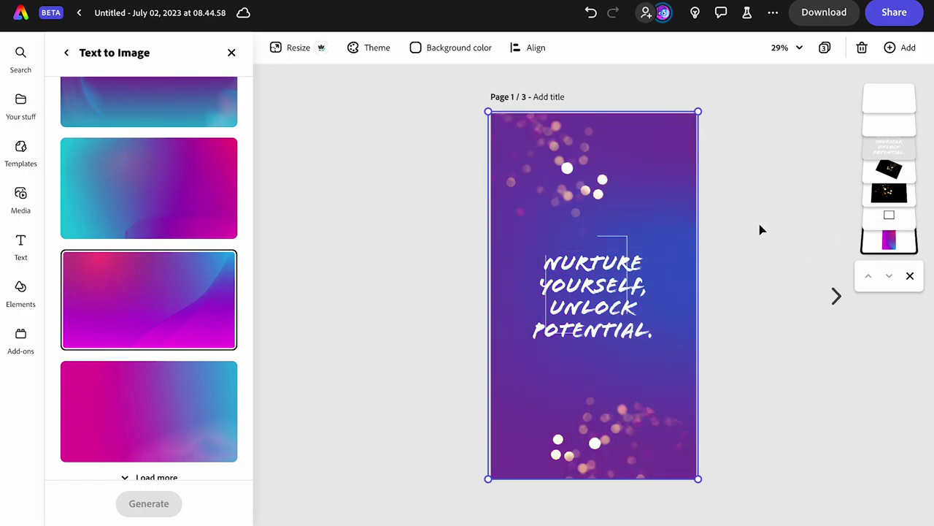
left_click(691, 212)
left_click(692, 303)
key("ctrl+z")
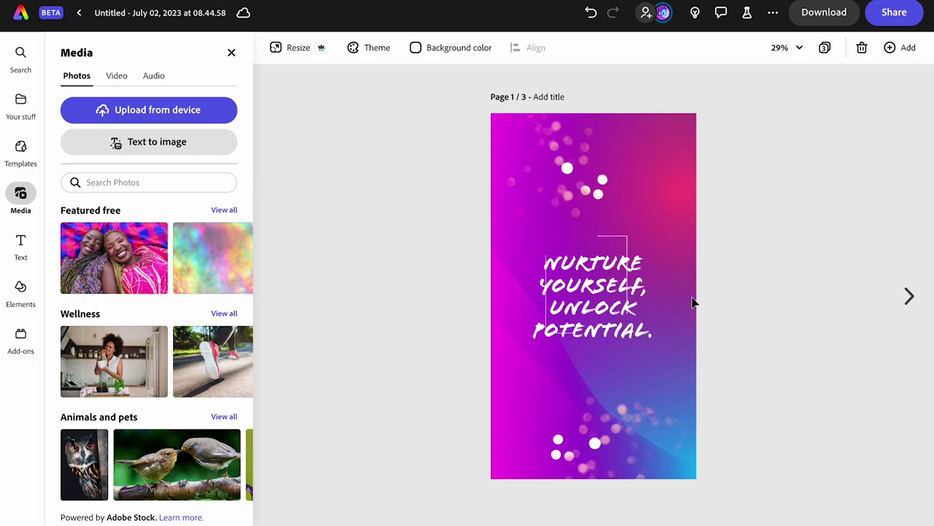
Replace the upper bokeh image on page 1 with the sunlit soap bubbles stock photo found by searching for "bubbles".
left_click(552, 189)
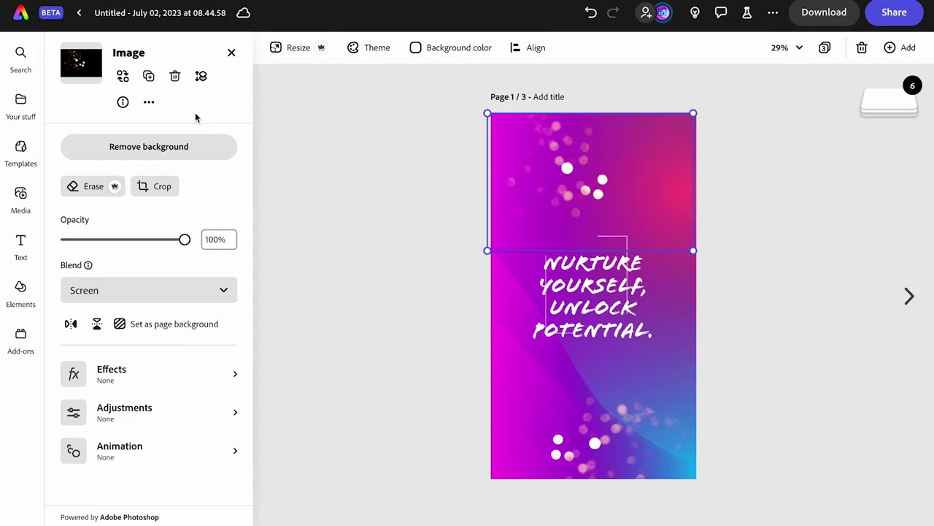
left_click(123, 77)
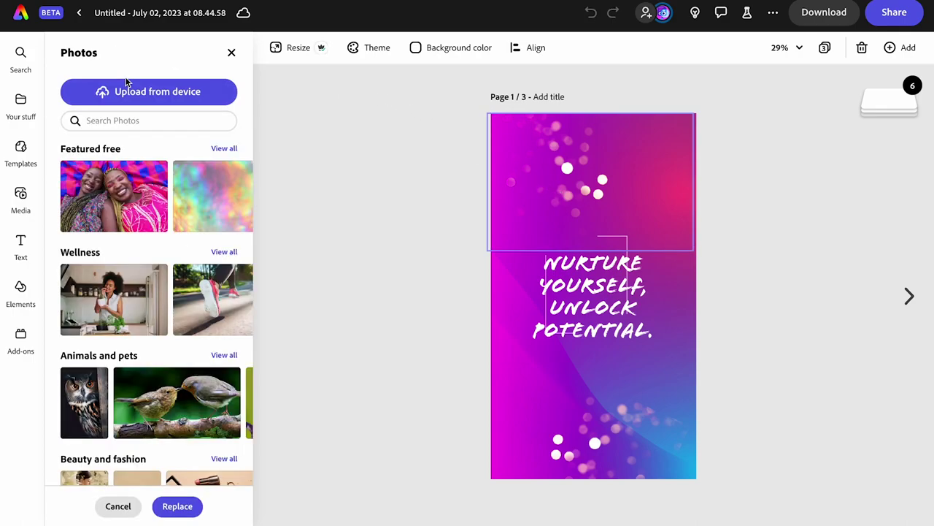
left_click(138, 122)
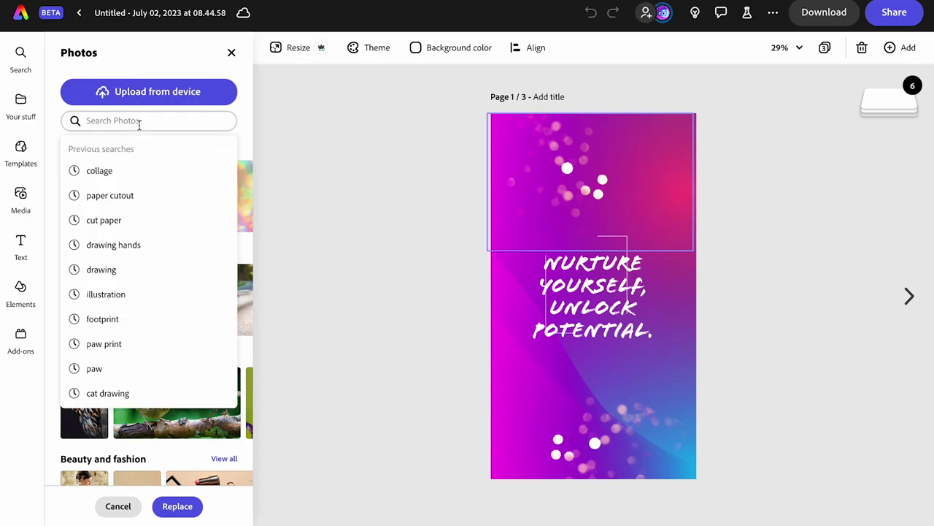
type("bubbles")
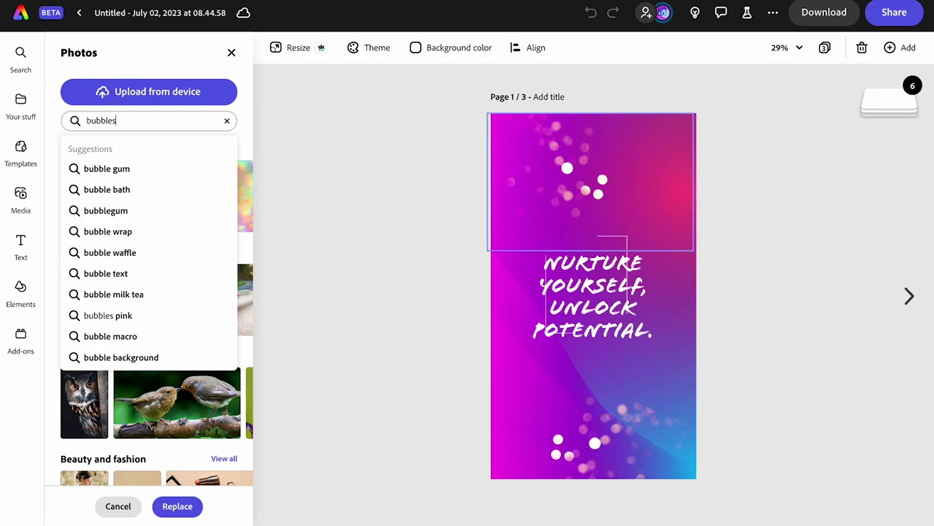
key("Return")
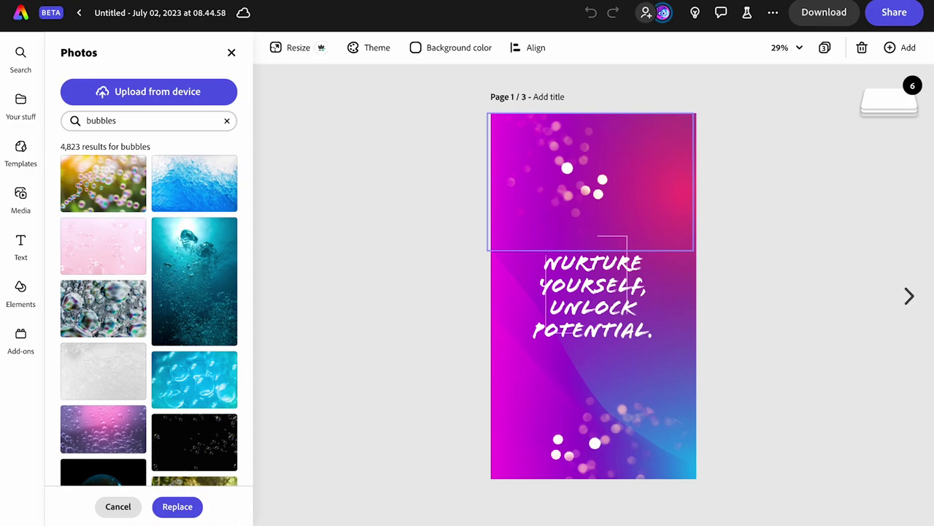
scroll(159, 285, "down", 2)
scroll(159, 285, "down", 3)
scroll(160, 285, "up", 3)
scroll(159, 285, "up", 2)
left_click(117, 191)
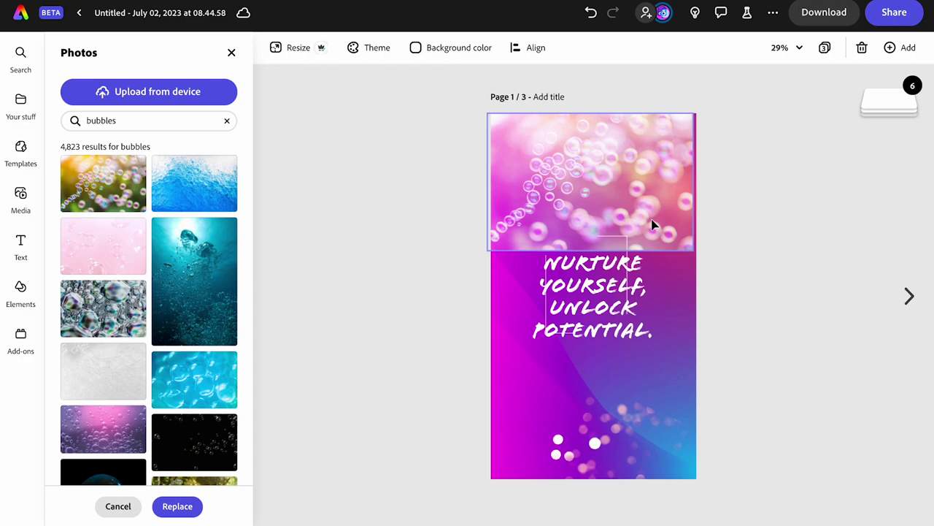
Try the Multiply and Normal blend modes on the bubble photo, and return it to Screen.
left_click(653, 224)
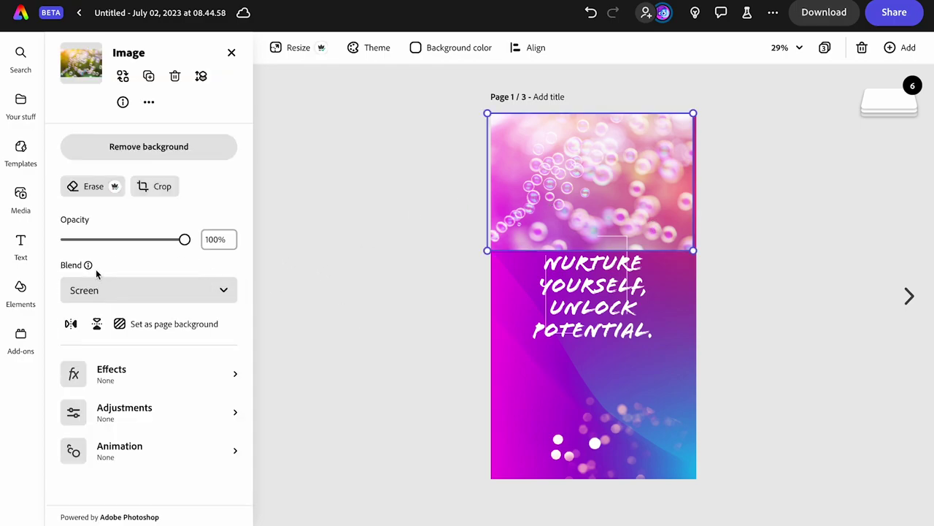
left_click(109, 293)
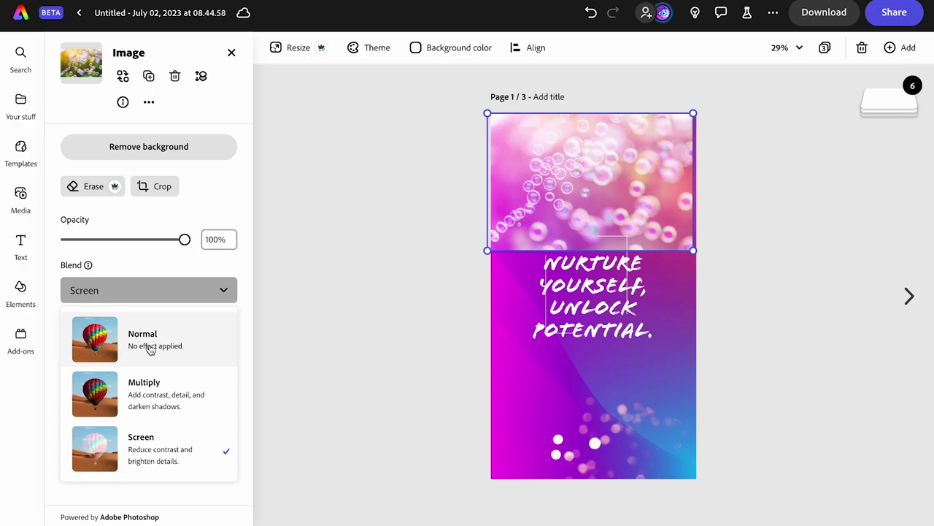
left_click(162, 395)
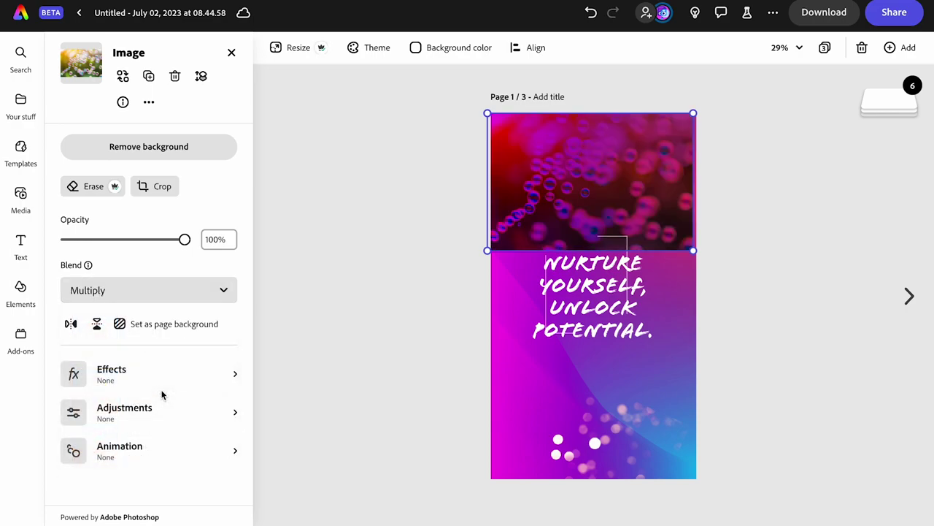
left_click(163, 288)
left_click(162, 340)
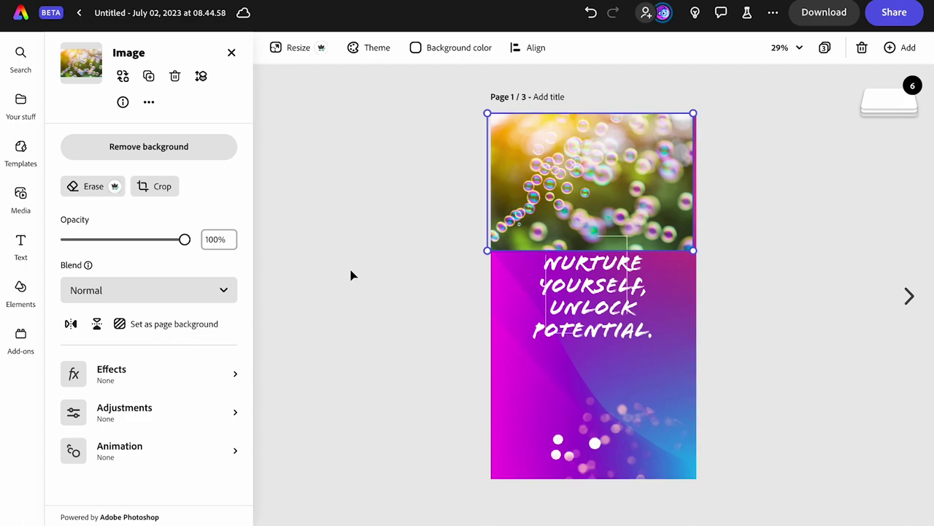
left_click(185, 293)
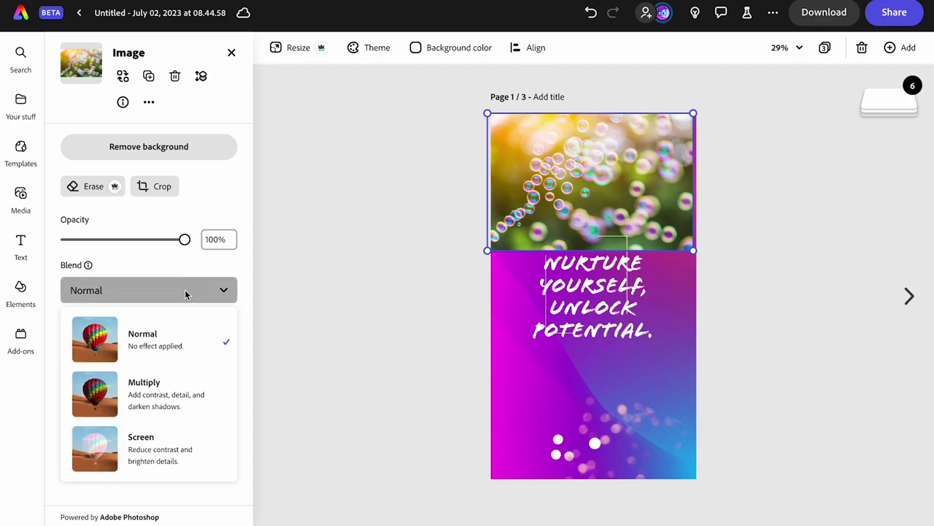
left_click(187, 443)
left_click(778, 224)
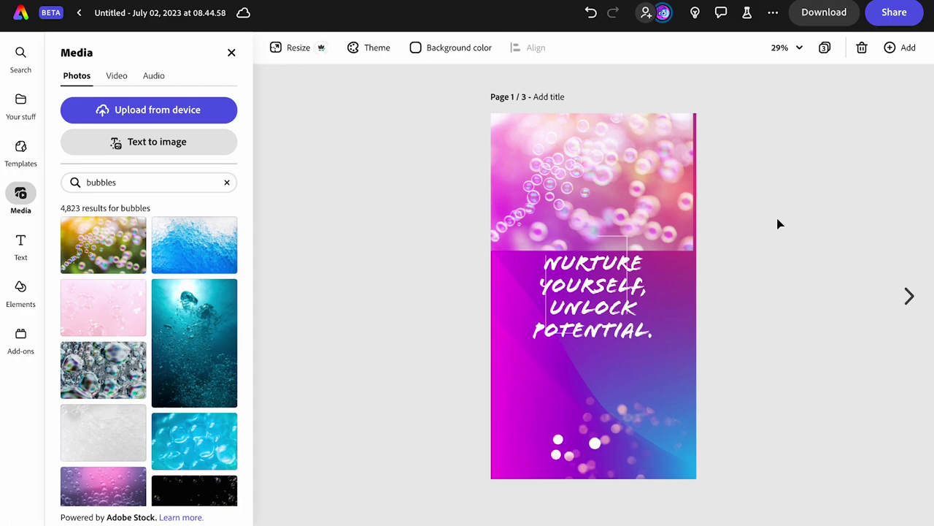
Rotate the bubble photo a quarter turn counterclockwise, and enlarge and position it to span the width of page 1's upper part.
left_click(684, 198)
left_click_drag(694, 252, 669, 84)
left_click_drag(621, 182, 584, 122)
left_click_drag(637, 229, 772, 288)
mouse_move(673, 285)
left_mouse_down()
mouse_move(673, 165)
mouse_move(674, 271)
left_mouse_up()
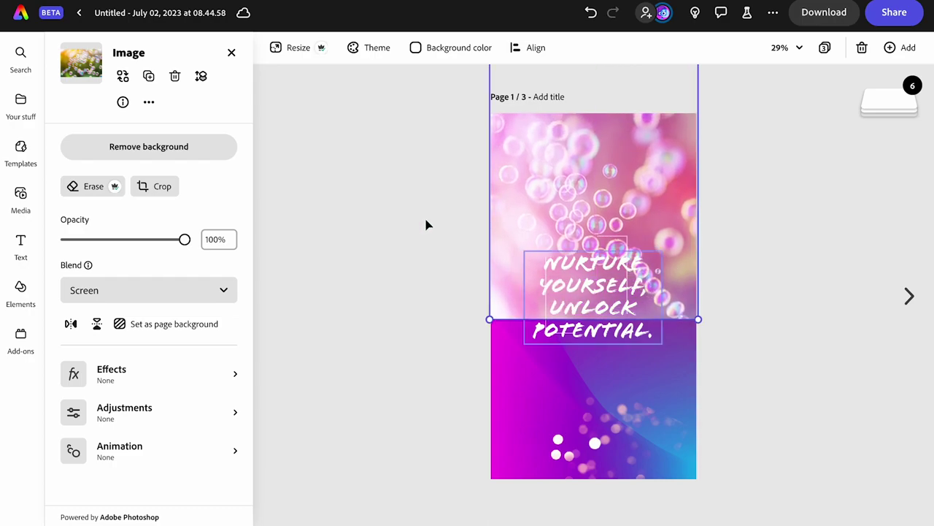
Remove the bubble photo's background, and place the cutout above the text, flipped horizontally.
left_click(132, 149)
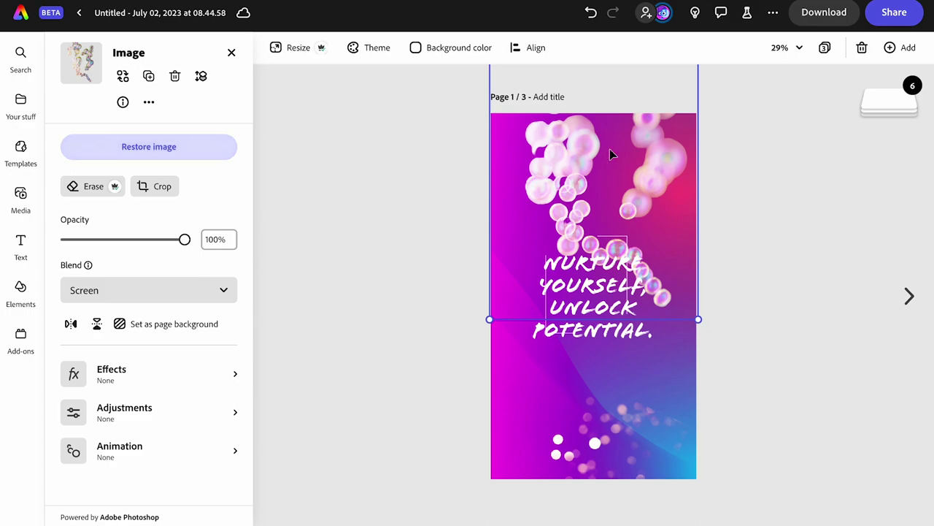
left_click_drag(667, 163, 669, 90)
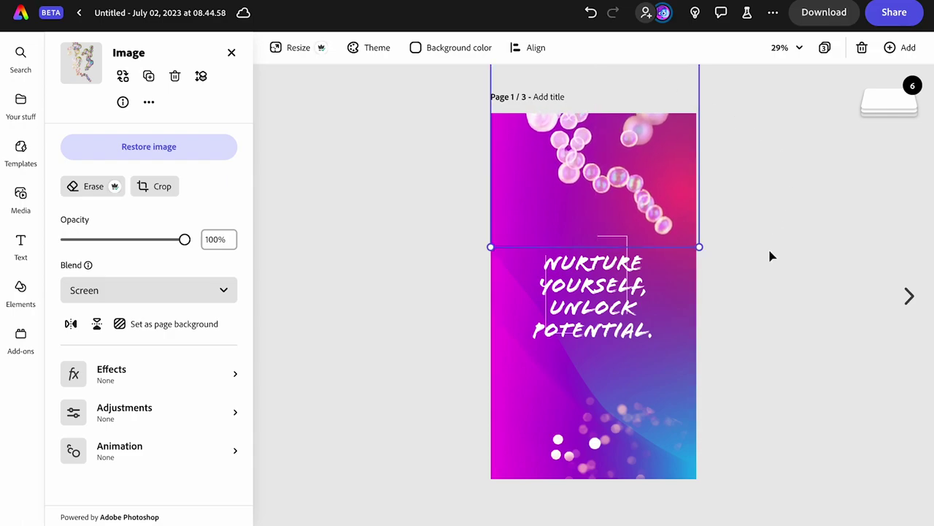
left_click(71, 324)
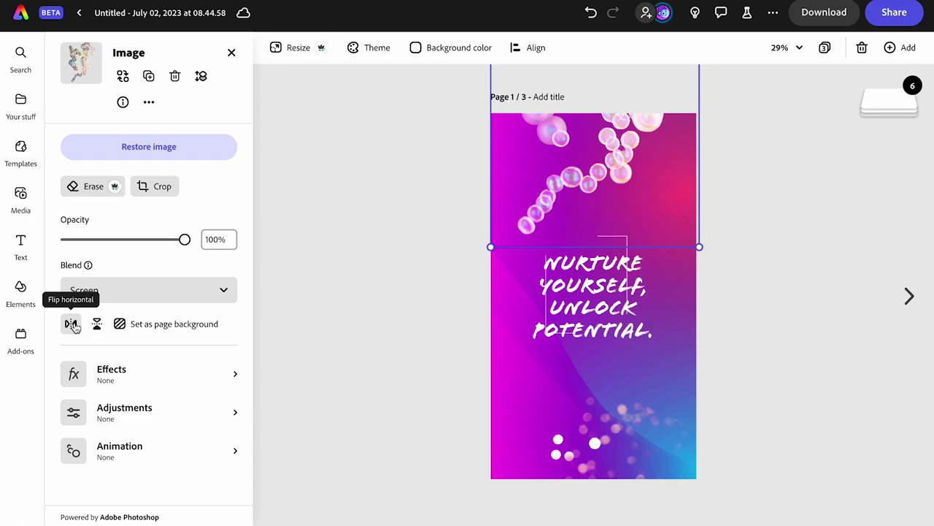
Delete the lower bokeh image, and put a duplicate of the bubble cutout, tilted slightly clockwise, in the page's lower-right area below the text.
left_click(623, 442)
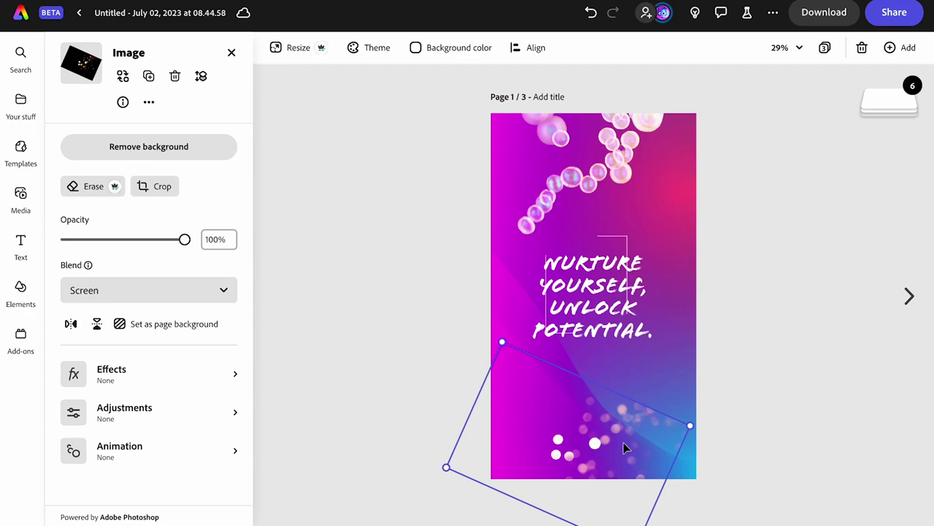
key("Delete")
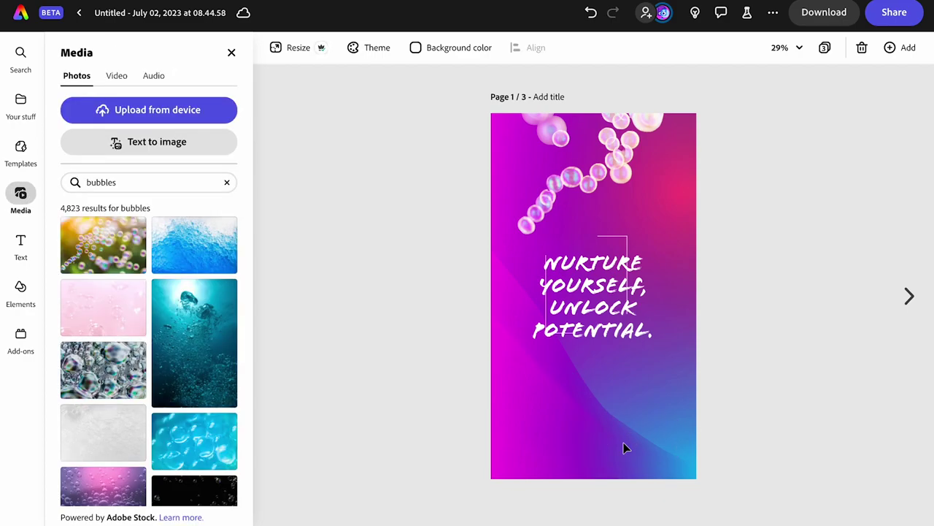
left_click(621, 182)
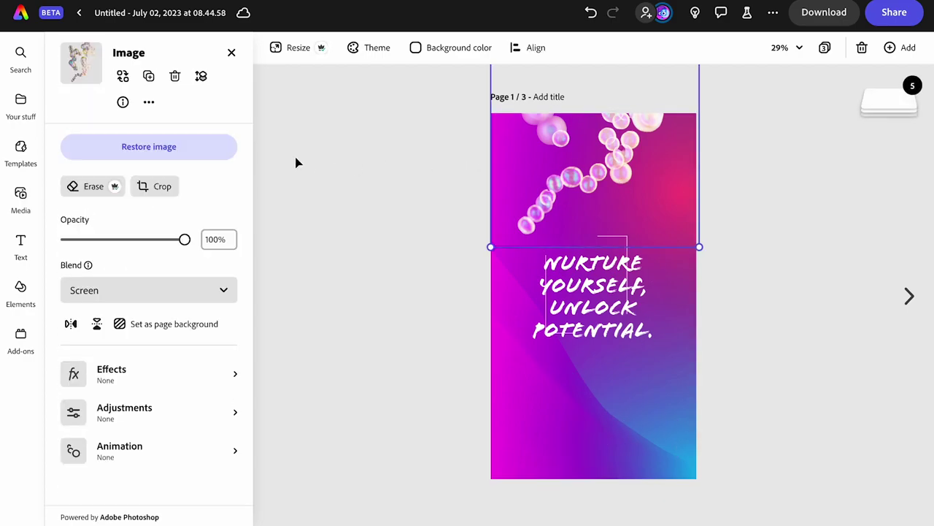
left_click(148, 77)
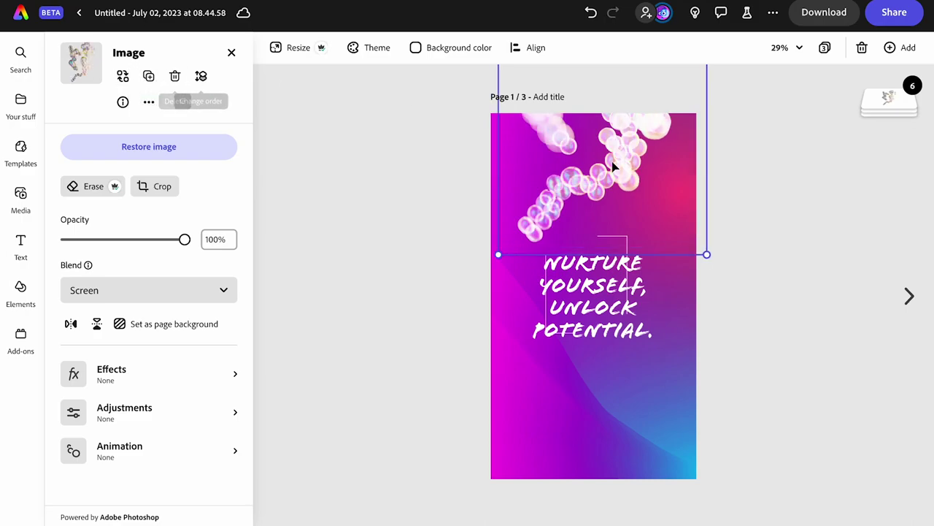
left_click_drag(635, 153, 705, 519)
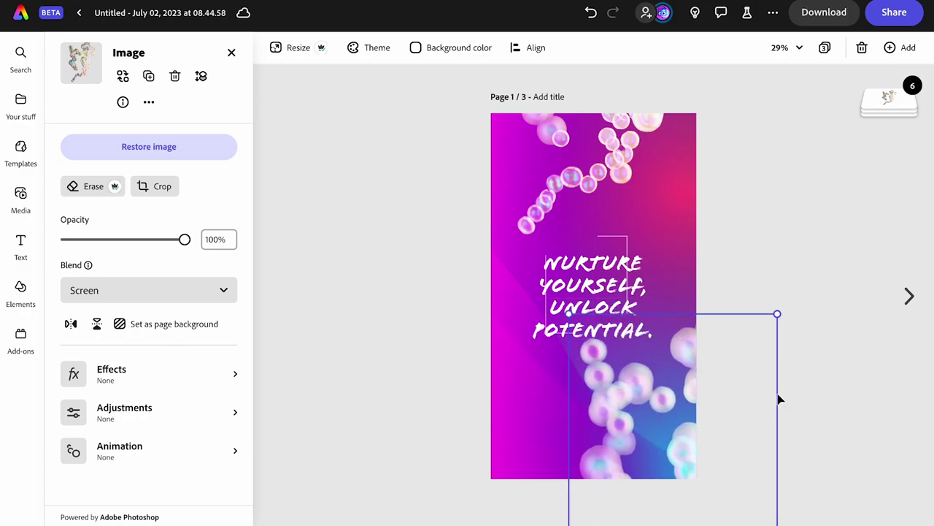
left_click_drag(779, 309, 861, 382)
left_click_drag(793, 411, 749, 431)
left_click(782, 273)
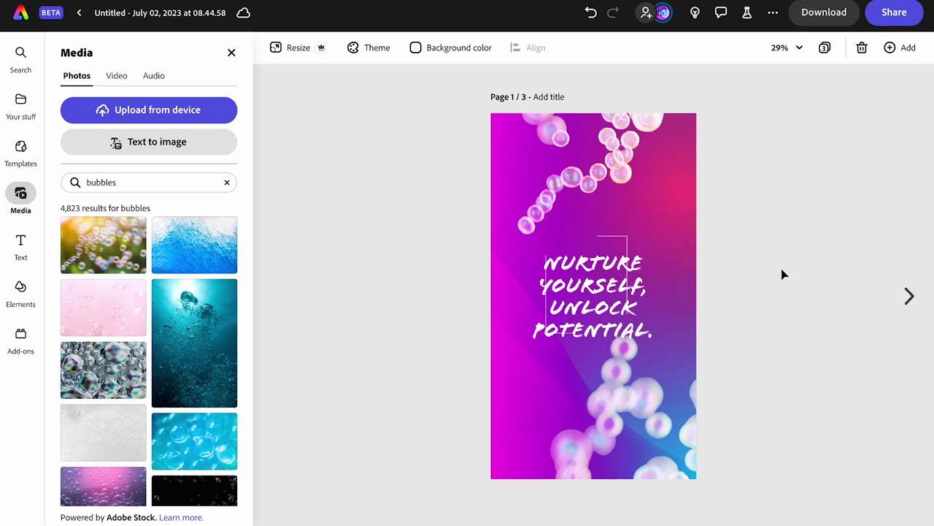
Browse the recommended fonts for page 1's "Nurture yourself, unlock potential." text, and change its font to Adlery Pro.
left_click(618, 271)
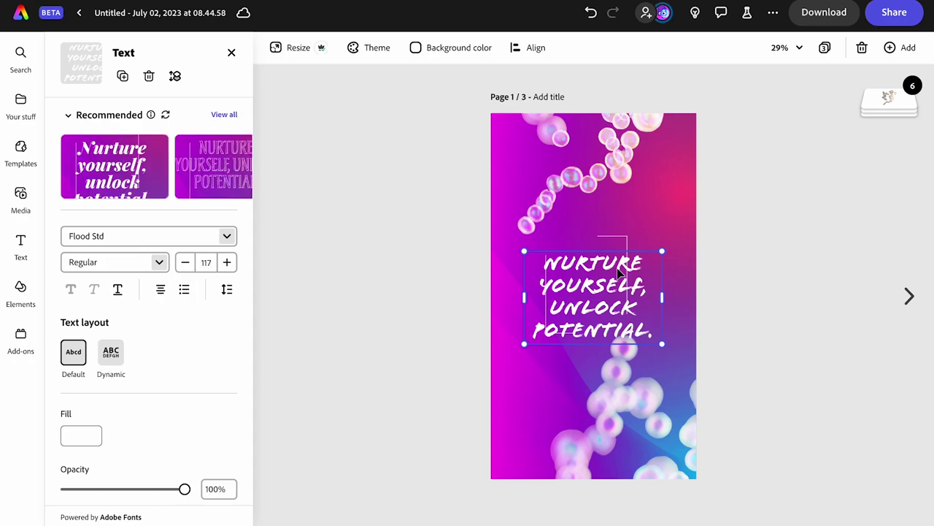
left_click(229, 167)
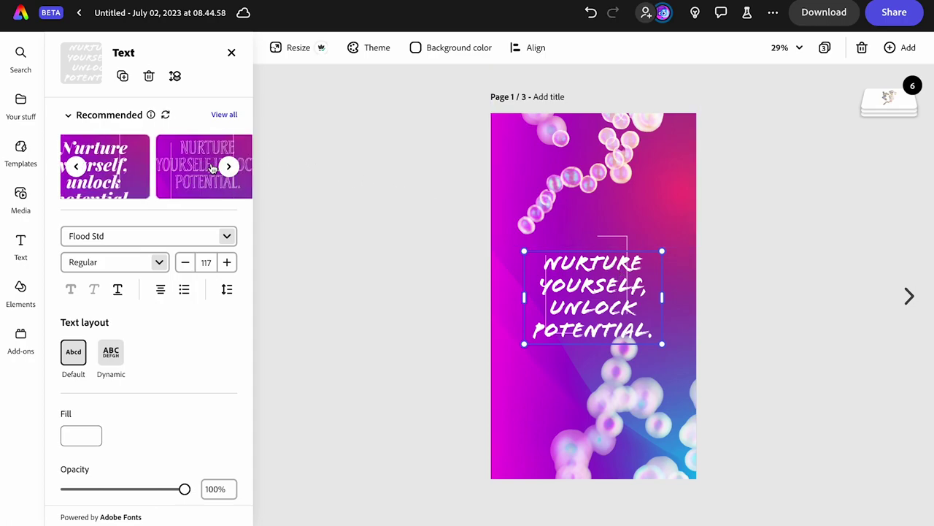
scroll(211, 167, "right", 6)
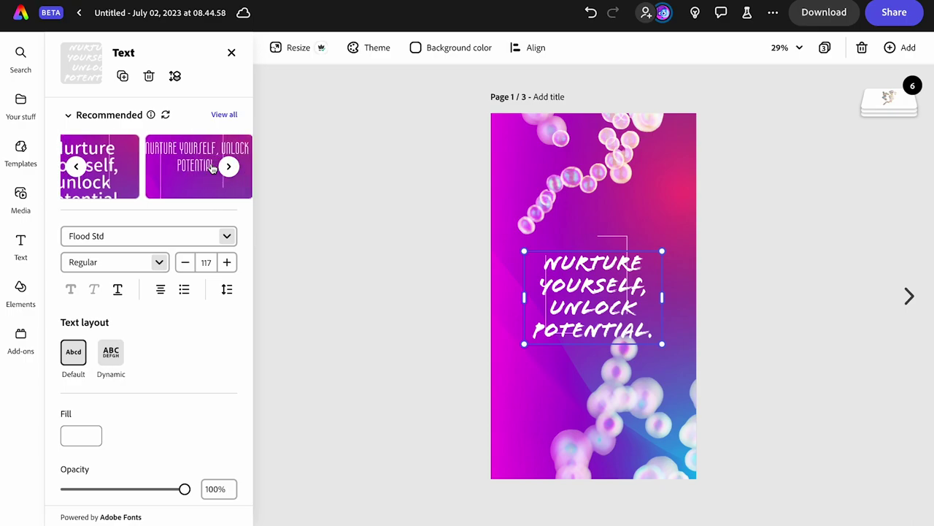
scroll(211, 167, "right", 2)
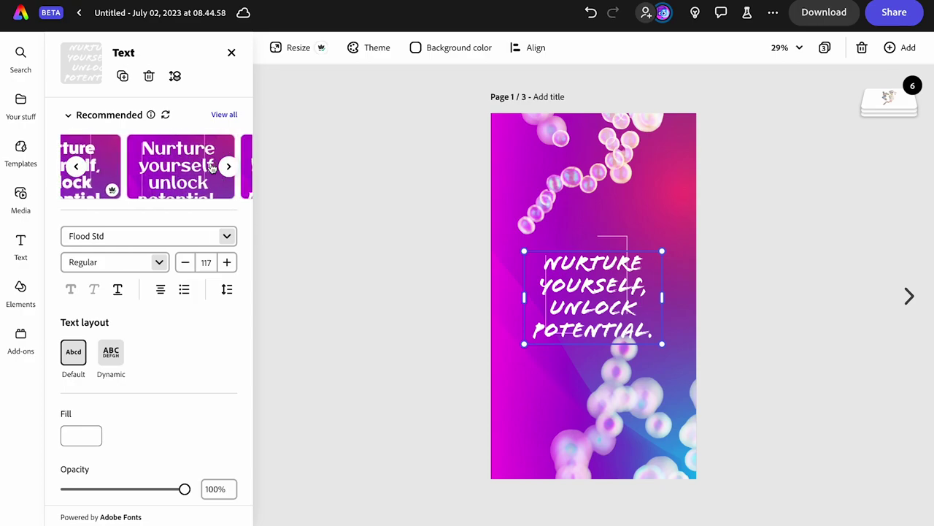
scroll(212, 166, "right", 5)
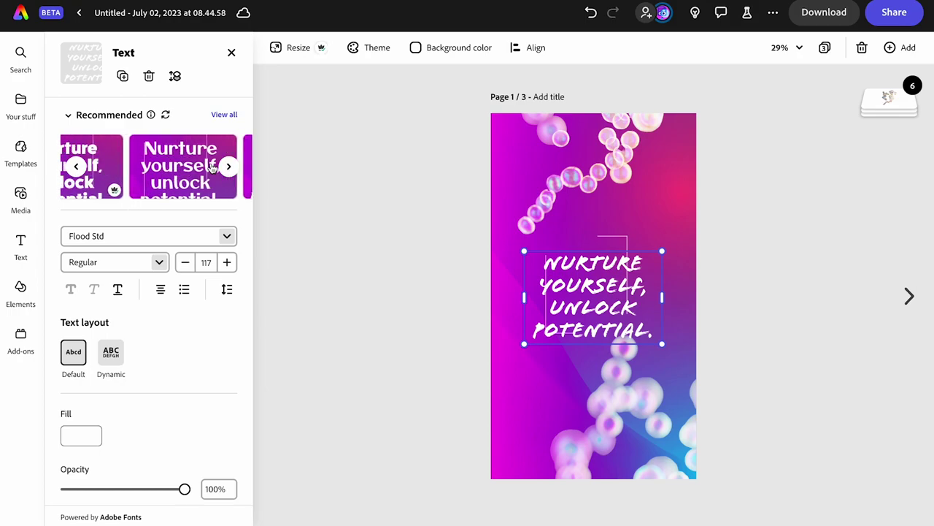
scroll(212, 167, "right", 5)
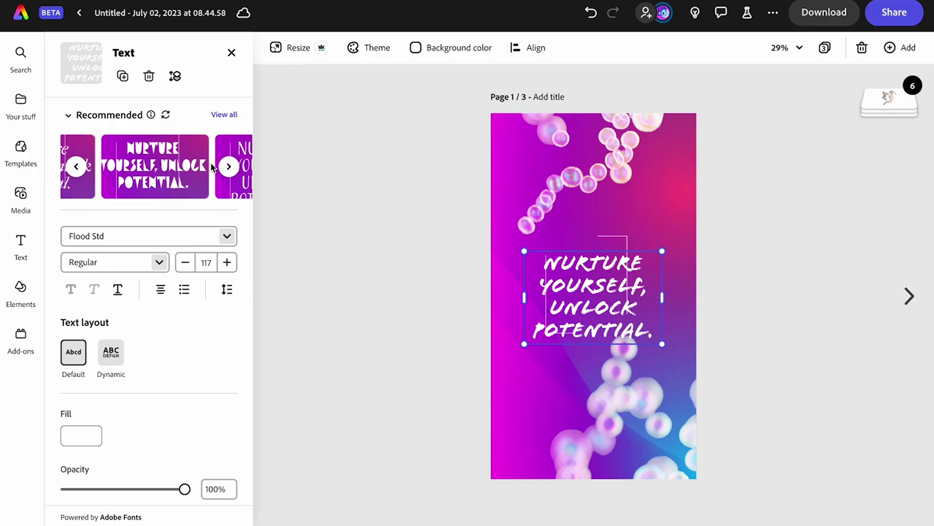
left_click(227, 237)
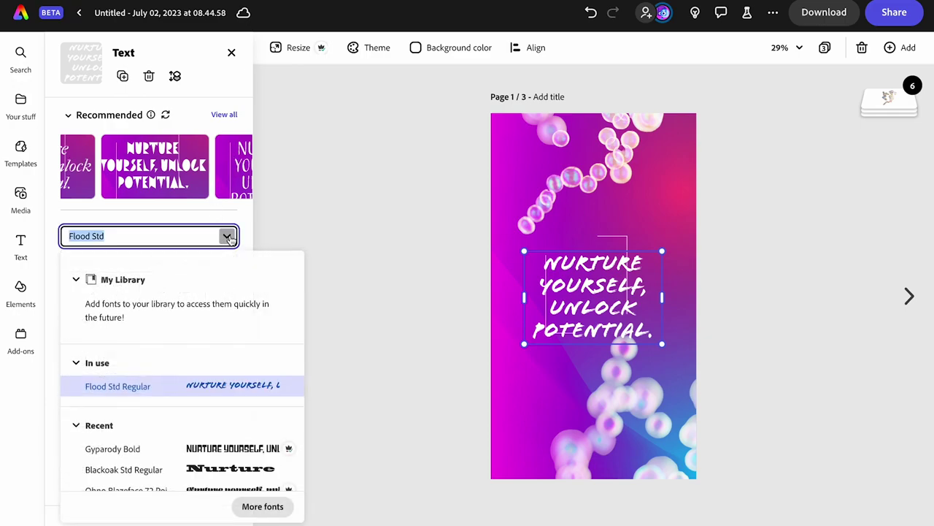
scroll(221, 329, "down", 1)
scroll(221, 328, "down", 6)
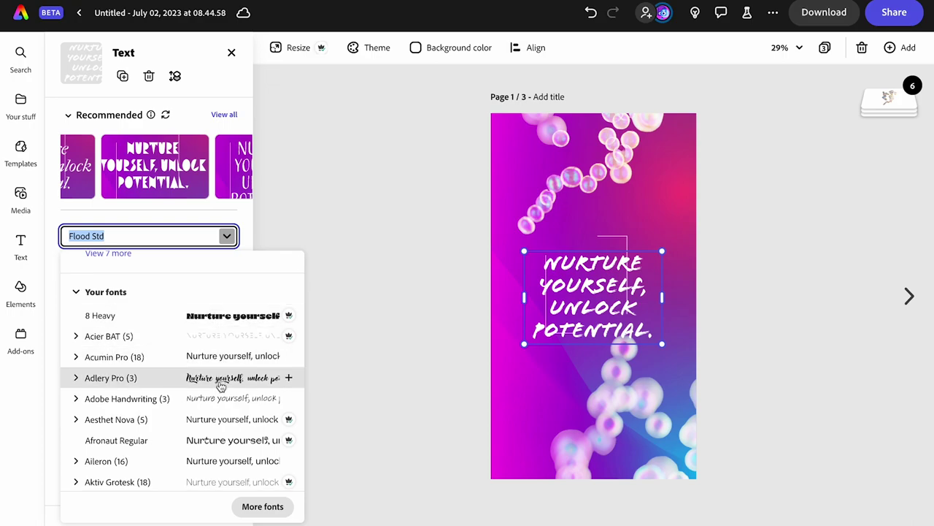
left_click(219, 380)
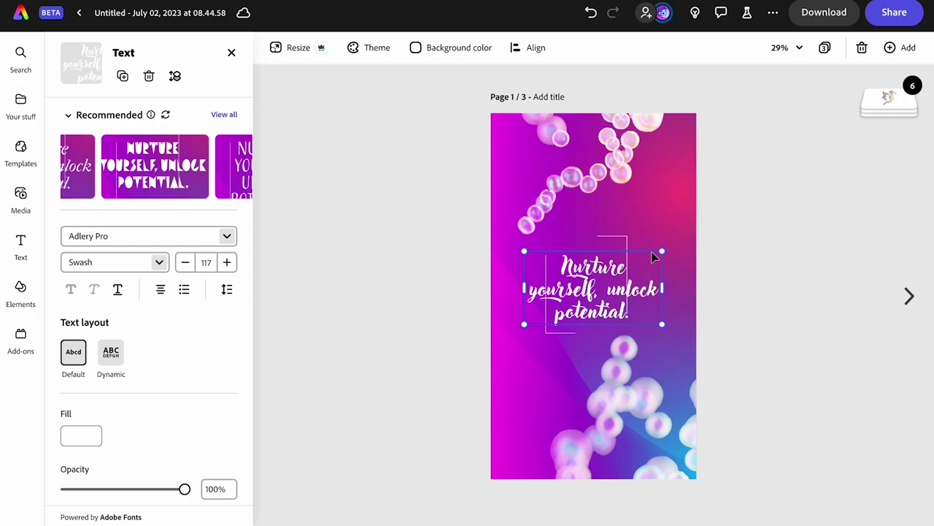
Enlarge page 1's "Nurture yourself, unlock potential." text to size 140, extending it toward both page edges.
left_click_drag(661, 250, 671, 230)
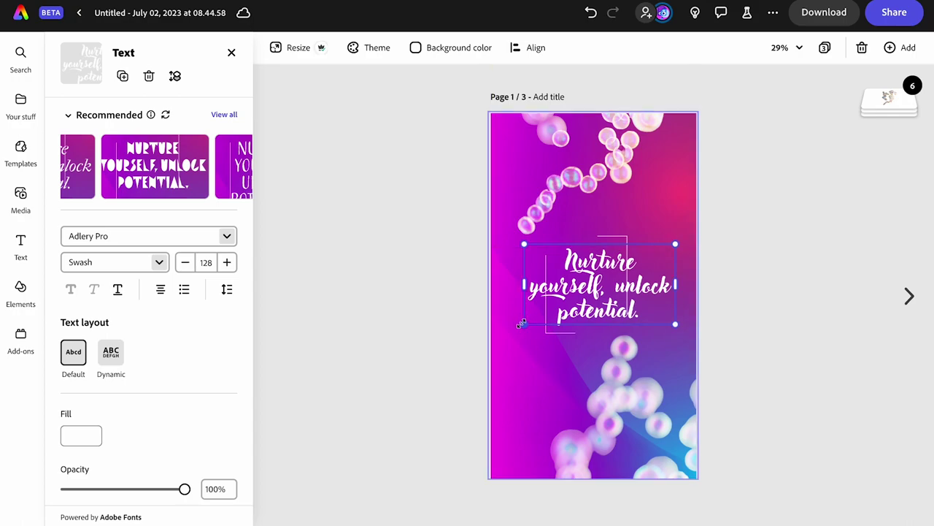
left_click_drag(523, 323, 517, 334)
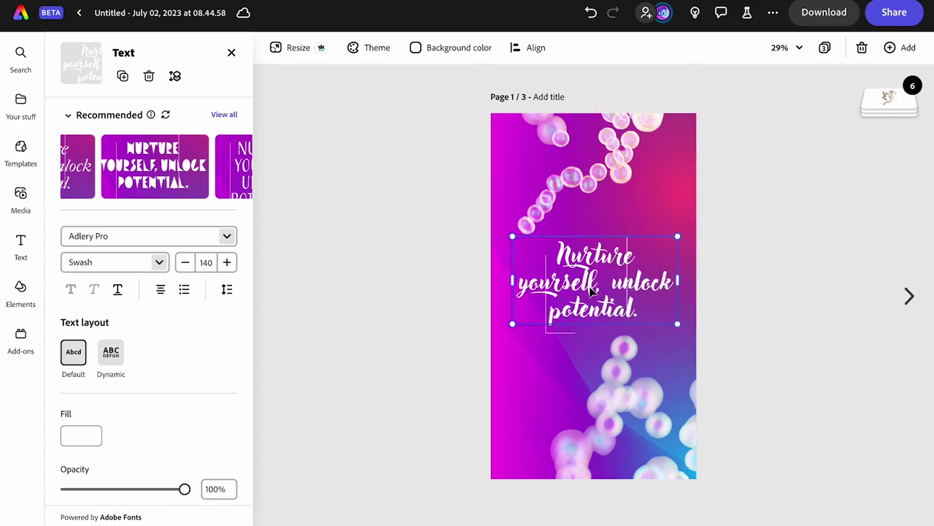
left_click(741, 269)
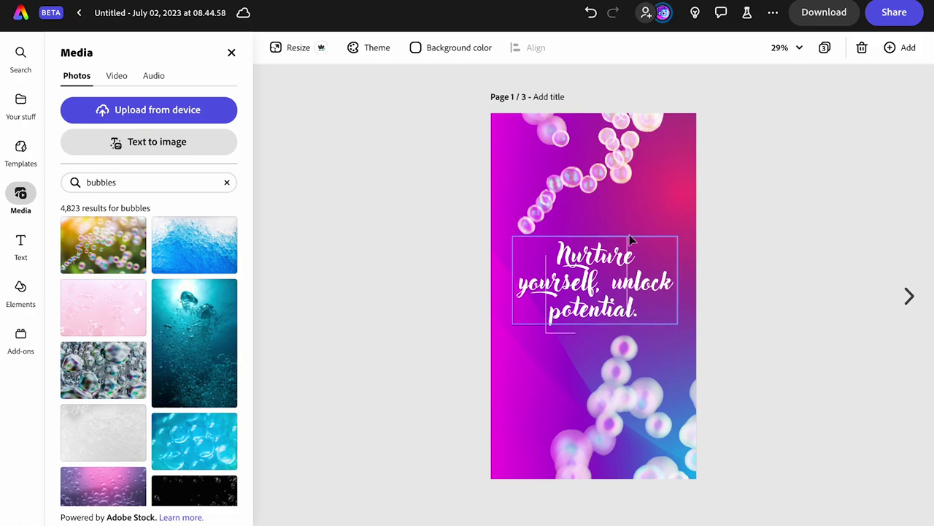
Delete both thin white bracket lines around page 1's text, picking them from the layer stack.
left_click(595, 281)
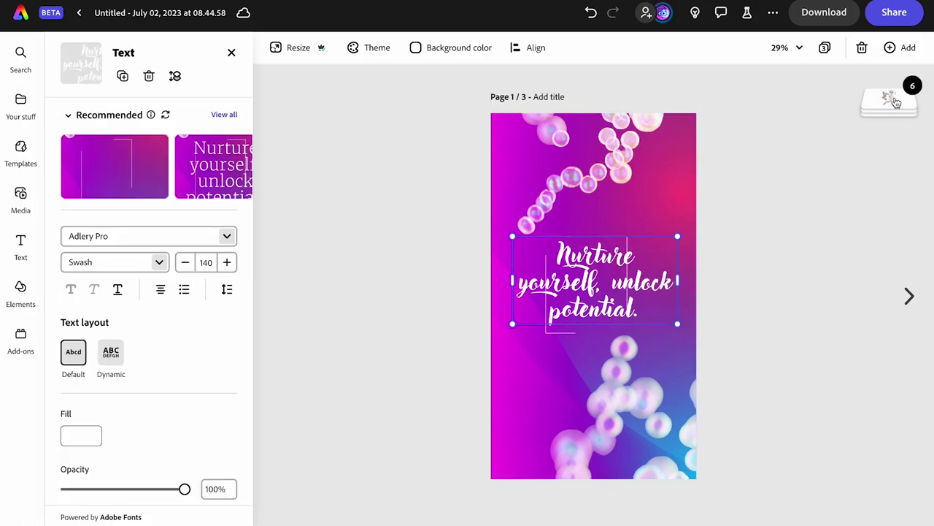
left_click(899, 110)
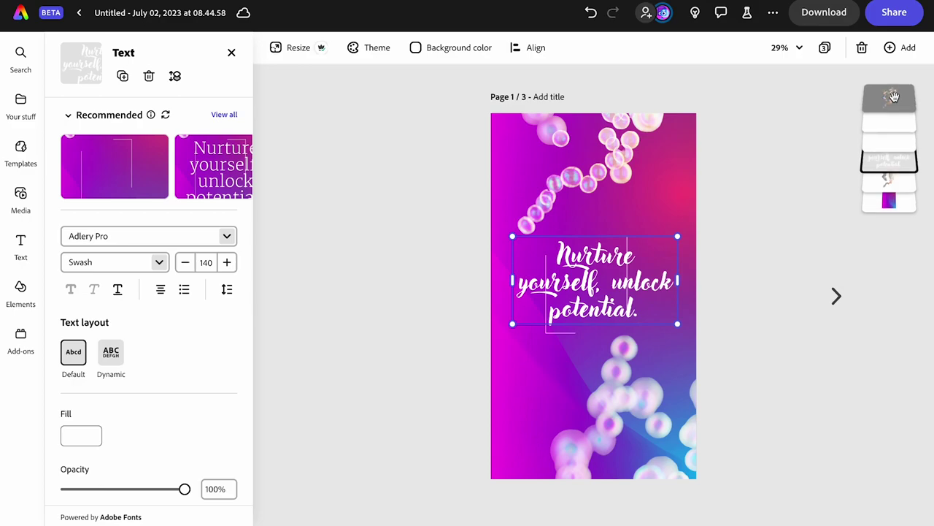
left_click(901, 147)
key("Escape")
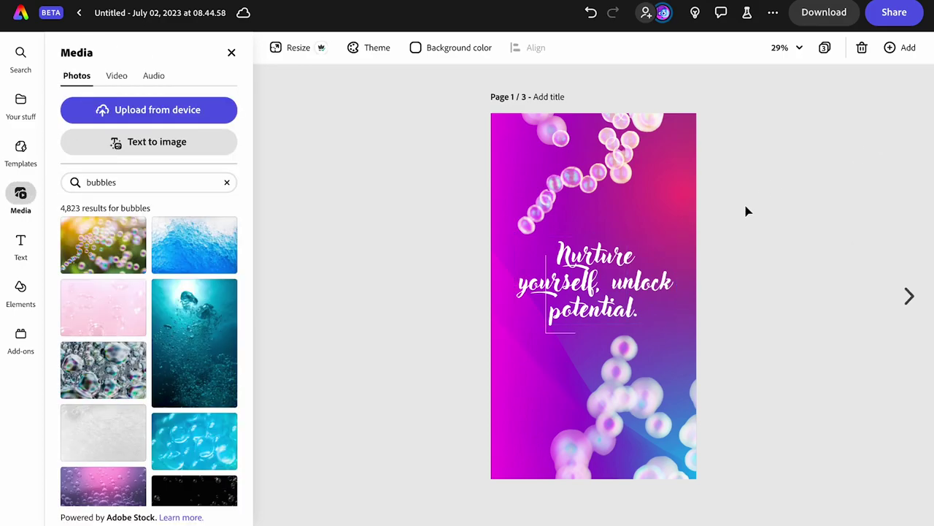
left_click(621, 266)
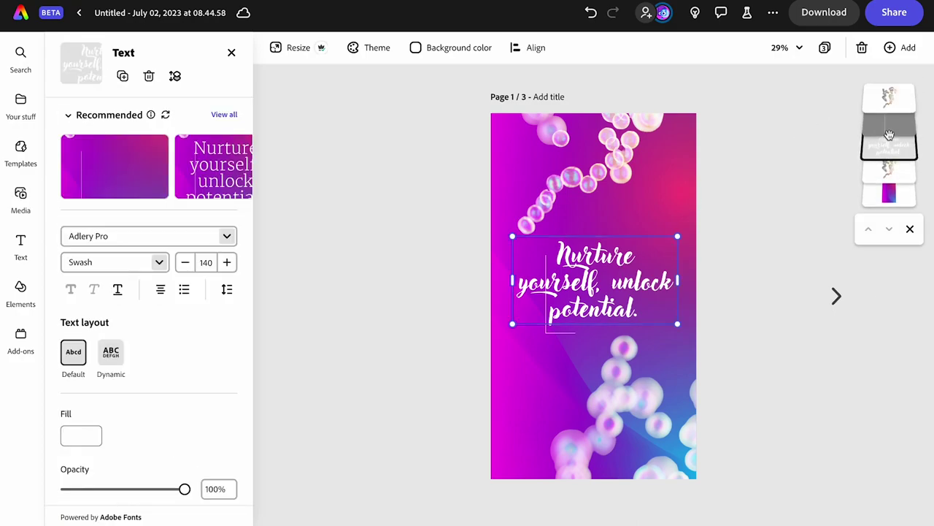
left_click(890, 140)
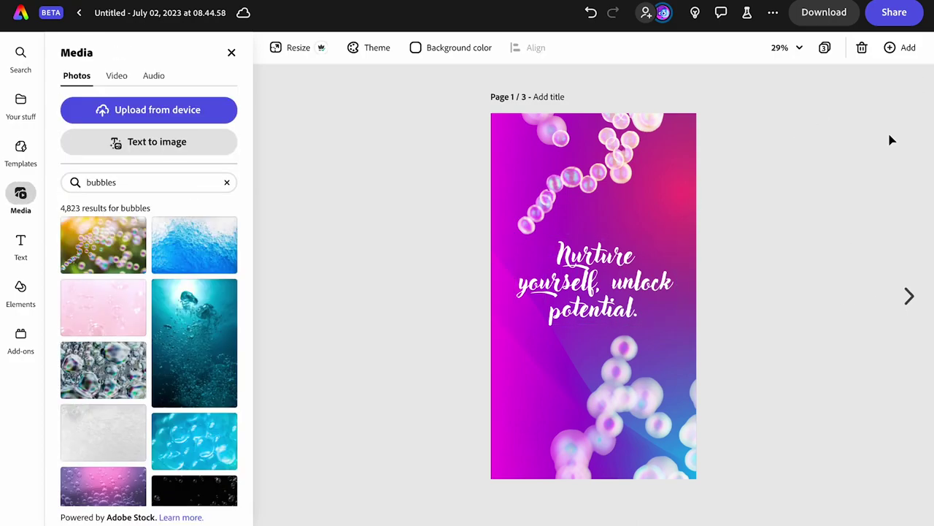
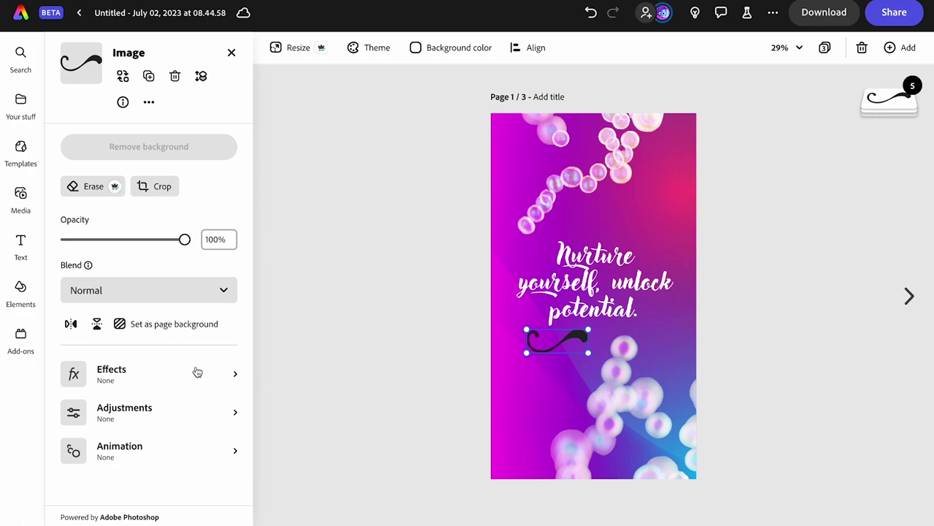
Apply the bright pink duotone effect to the black swirl below page 1's text.
left_click(173, 375)
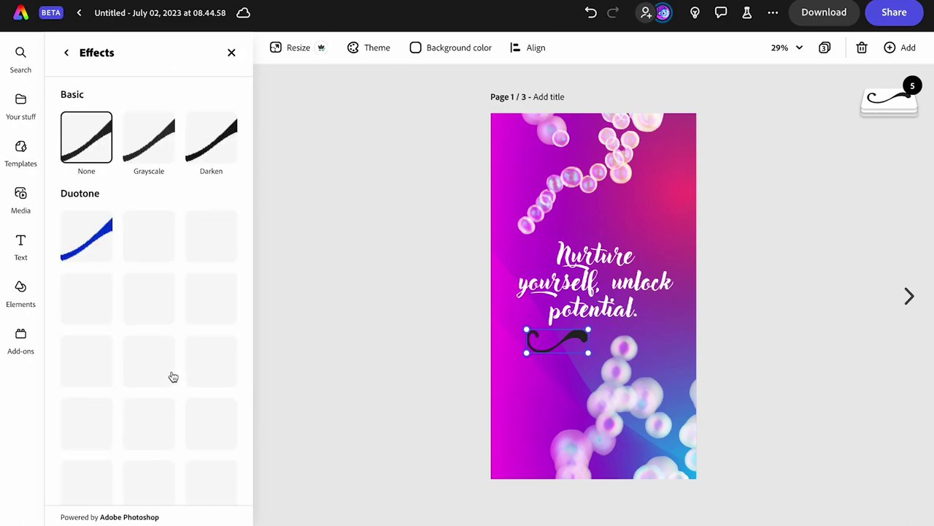
scroll(173, 375, "down", 2)
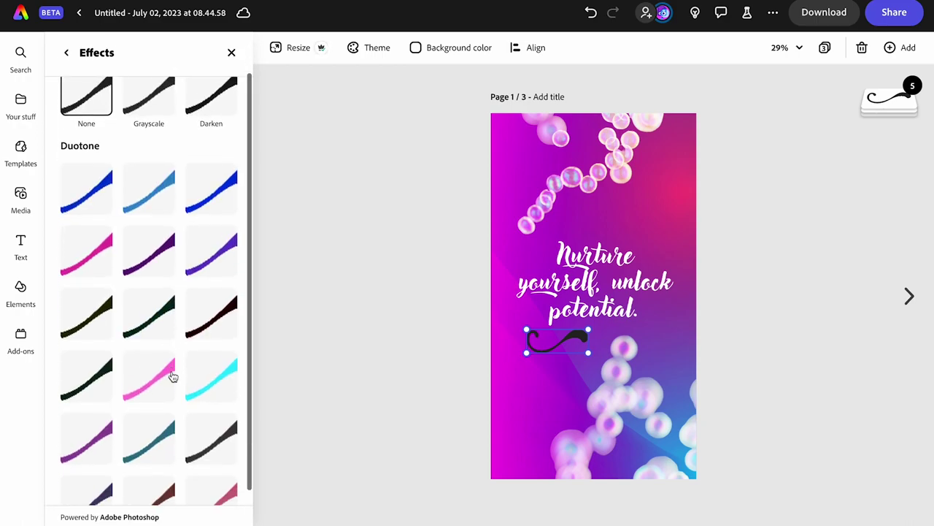
left_click(161, 332)
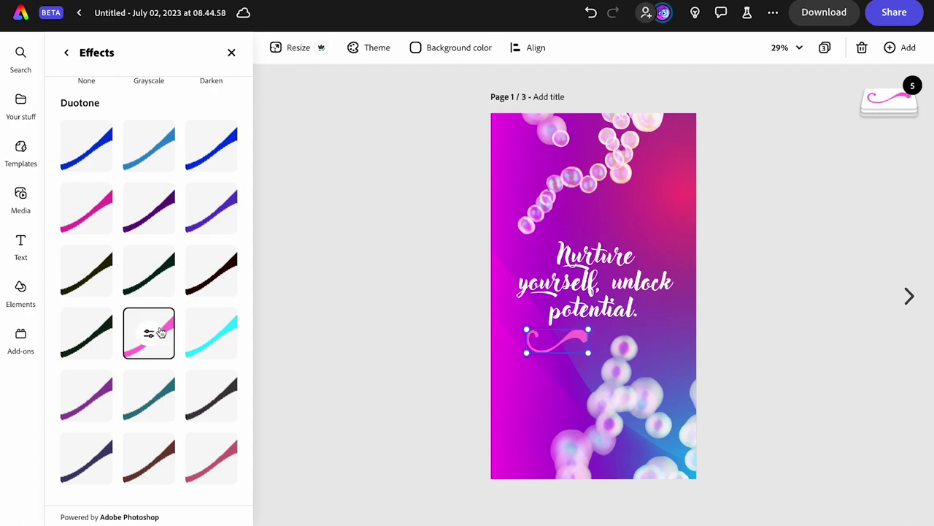
scroll(162, 332, "up", 2)
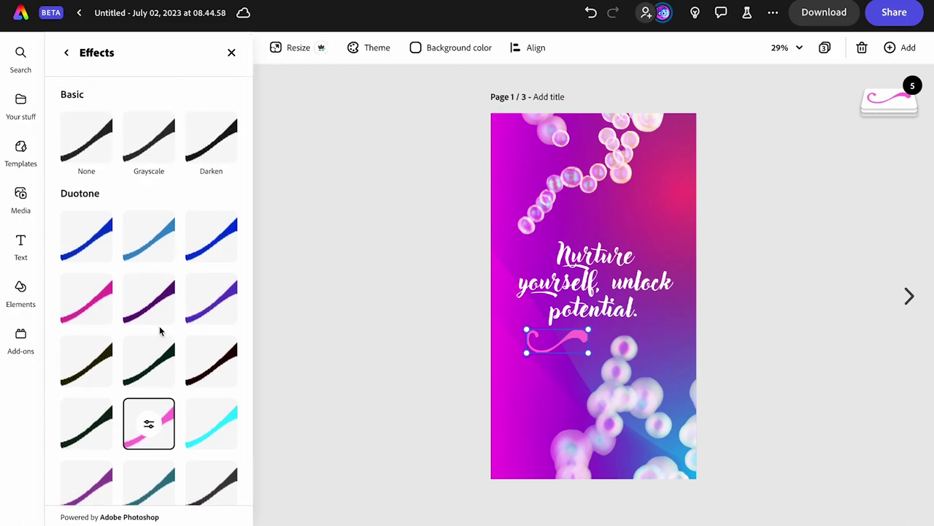
Customize the swirl's duotone shadows by sampling the background's pinkish red, and replace it with the lavender sampled from a bubble in the upper chain.
left_click(150, 425)
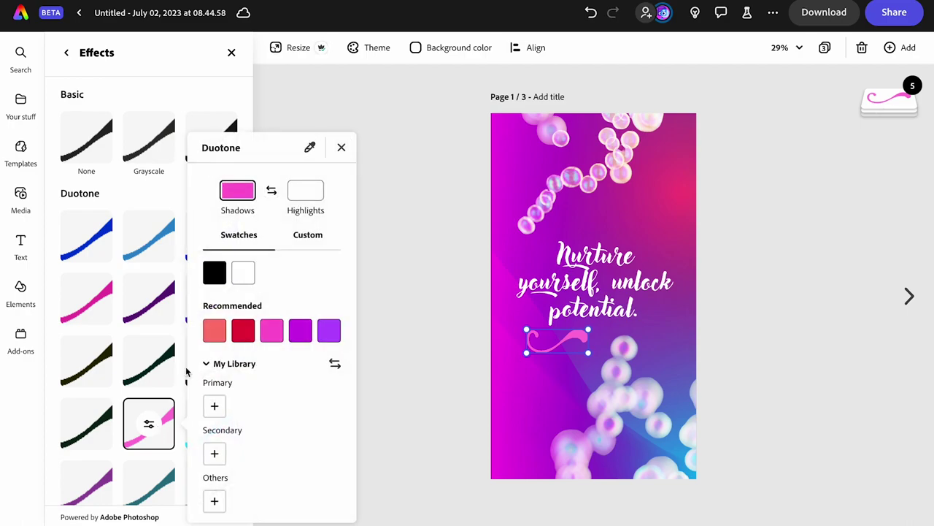
left_click(310, 148)
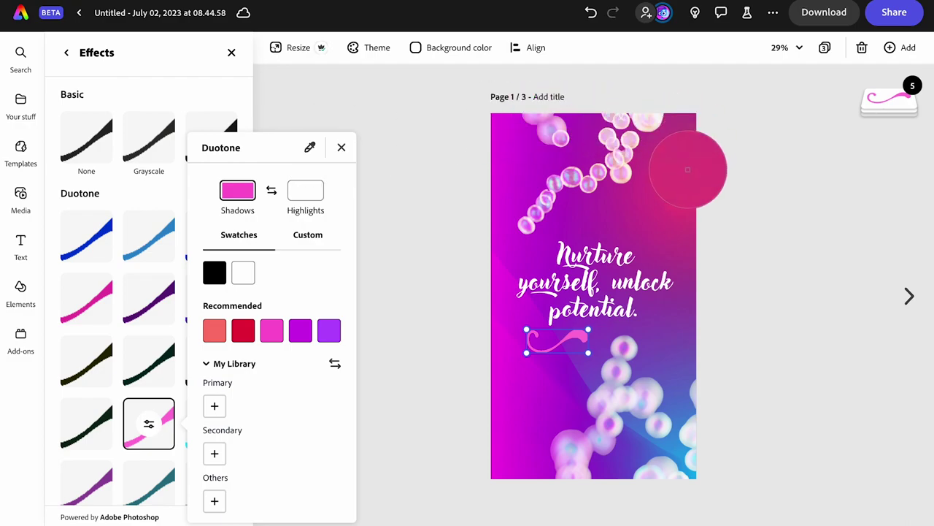
left_click(672, 192)
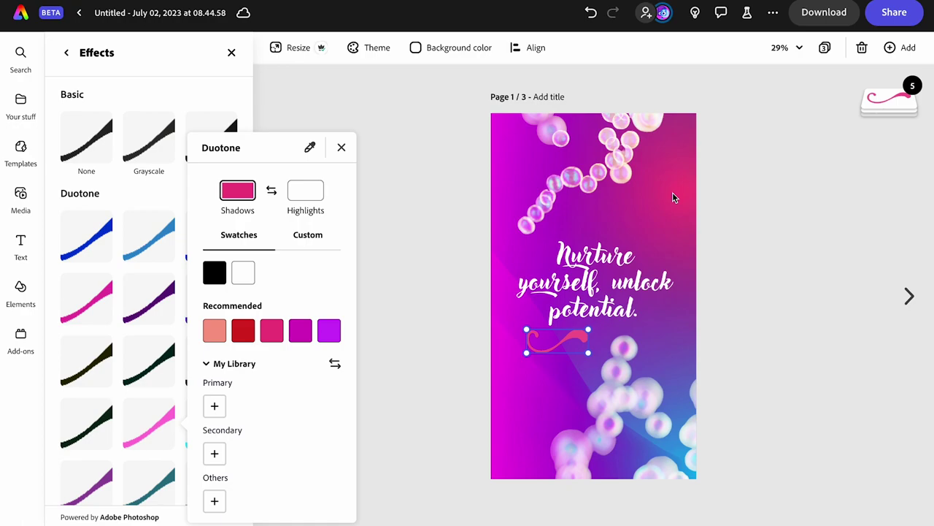
left_click(309, 149)
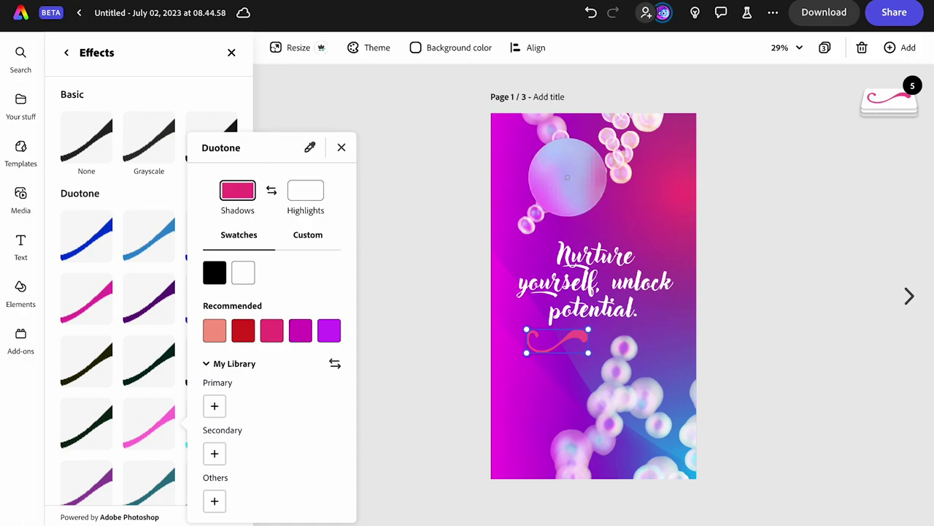
left_click(568, 179)
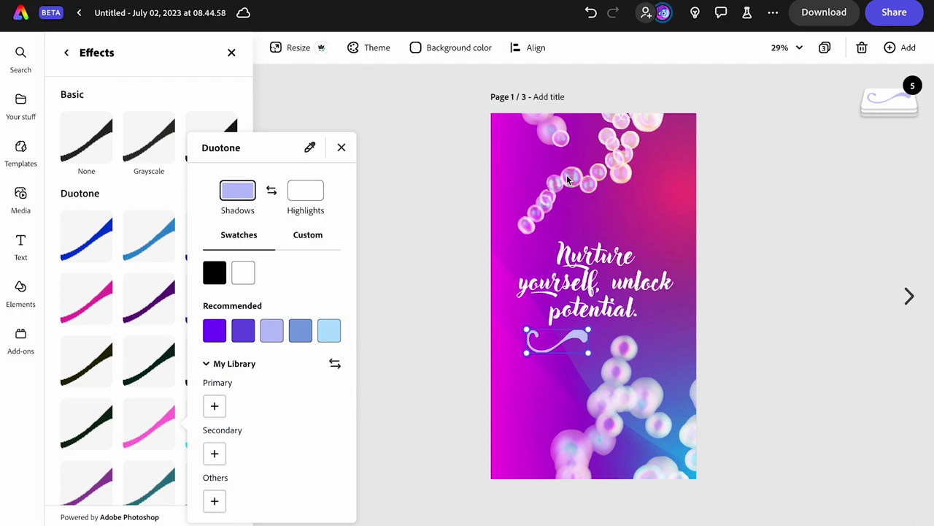
left_click(341, 148)
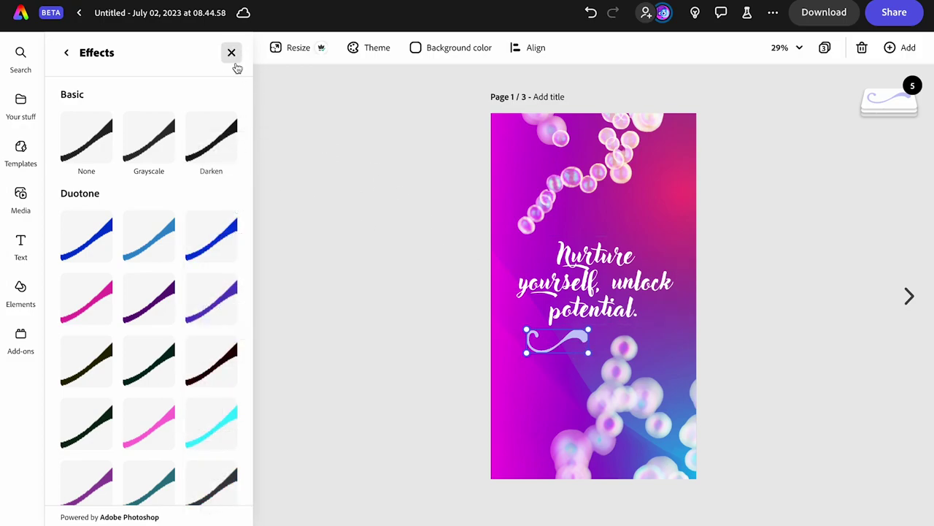
left_click(66, 53)
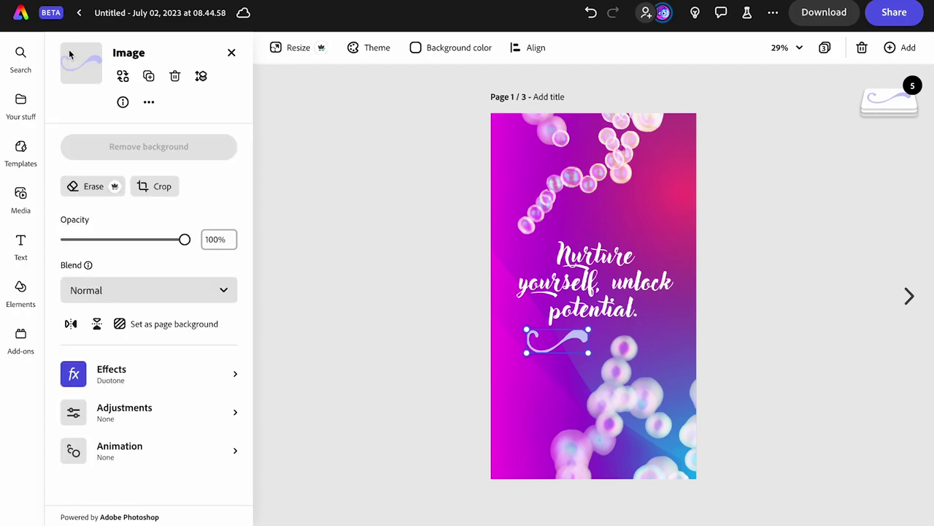
Duplicate the lavender swirl, flip the copy vertically and horizontally, and place it just above the right end of the text.
left_click(149, 76)
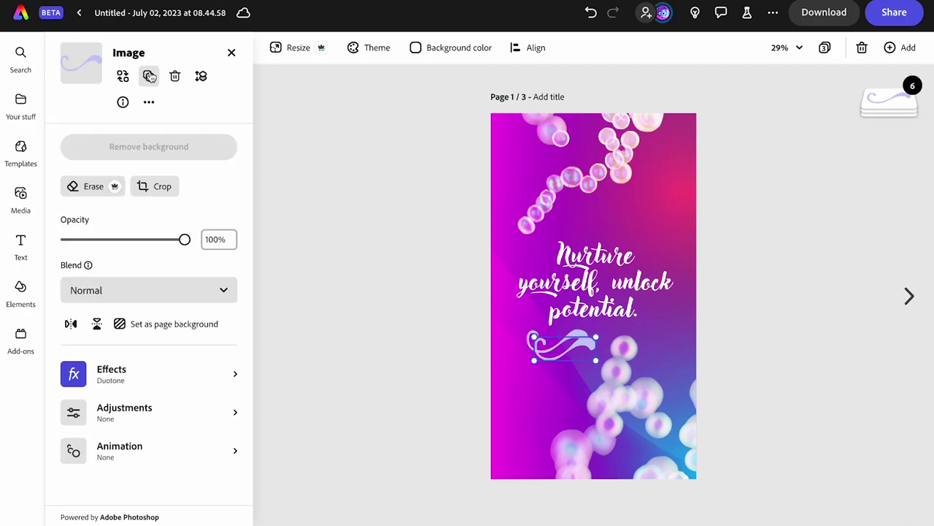
left_click(98, 325)
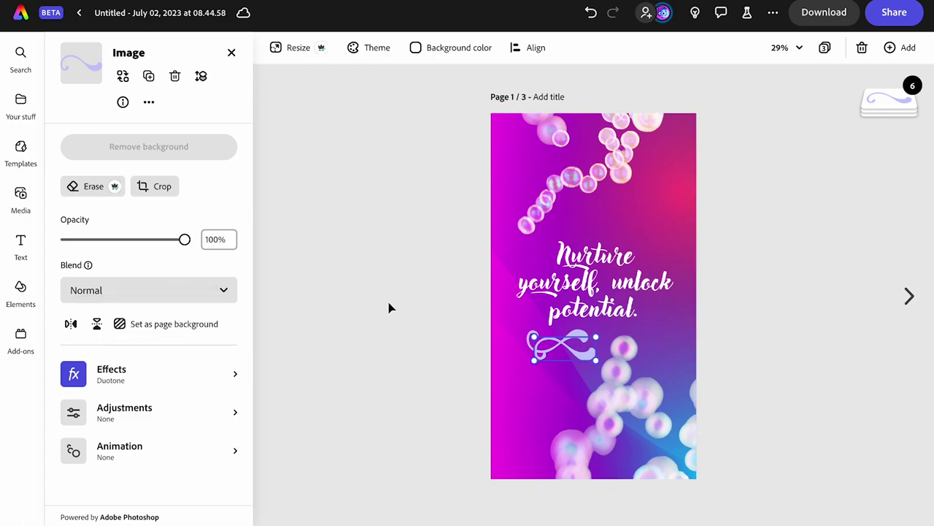
left_click(70, 323)
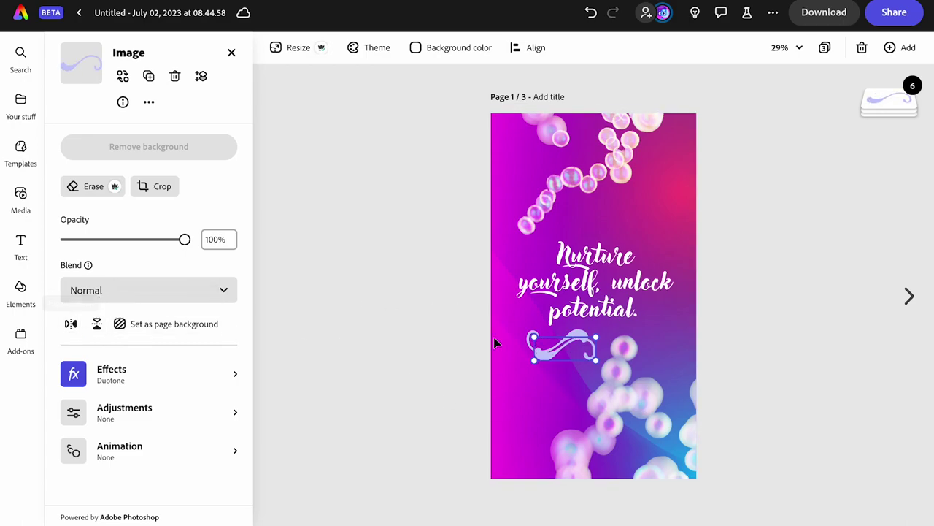
mouse_move(547, 355)
left_mouse_down()
mouse_move(626, 265)
mouse_move(626, 233)
left_mouse_up()
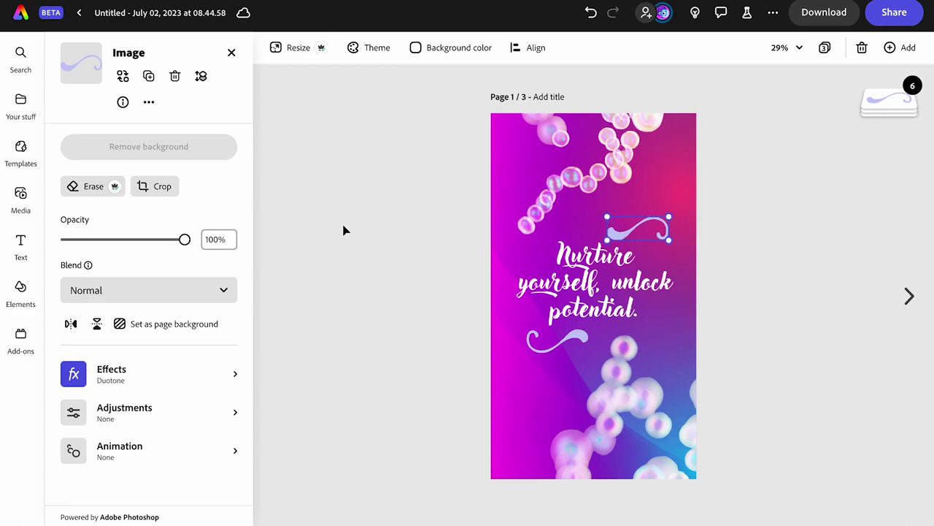
Apply the light blue duotone to the upper swirl, and set its shadows to a blue sampled from the page's lower-right area.
left_click(115, 380)
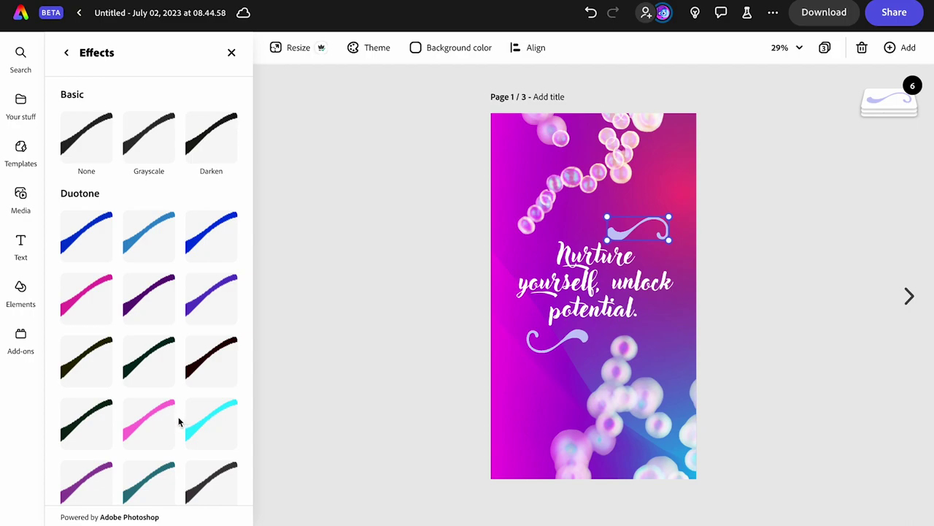
left_click(134, 241)
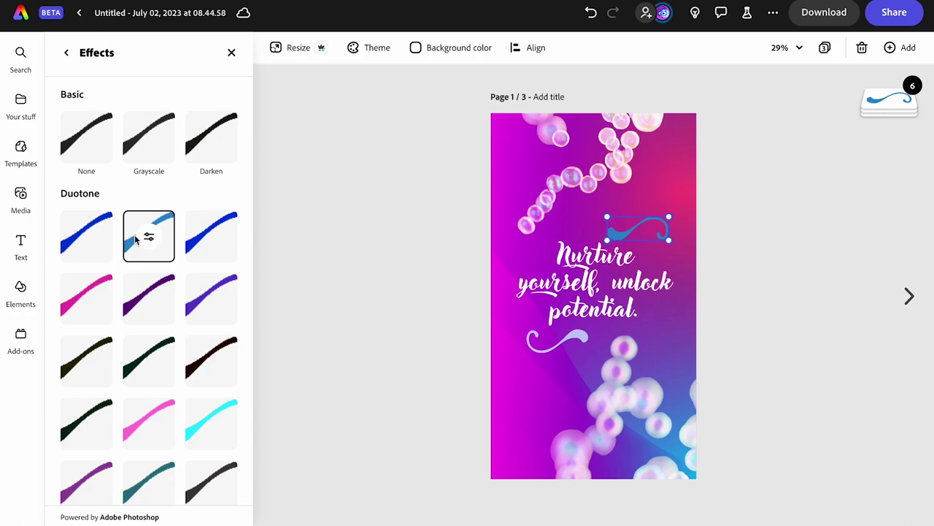
left_click(149, 237)
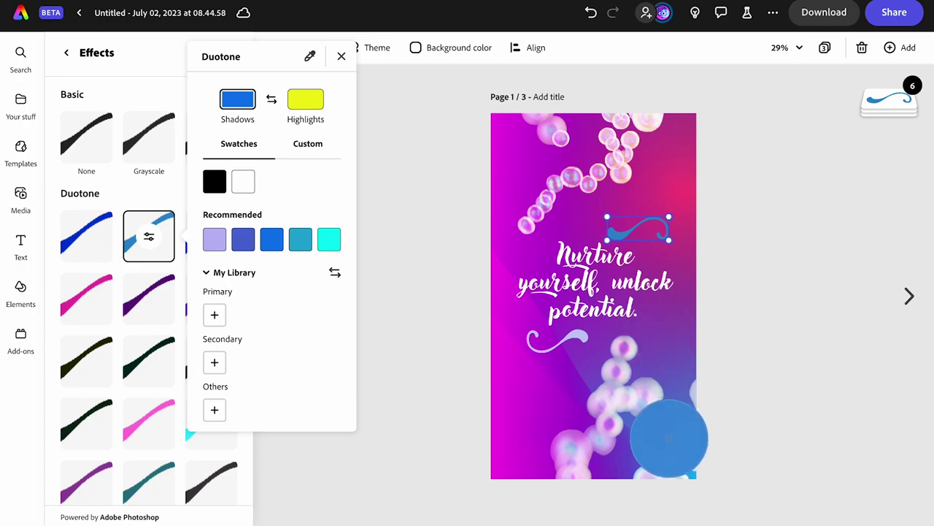
left_click(669, 441)
key("Escape")
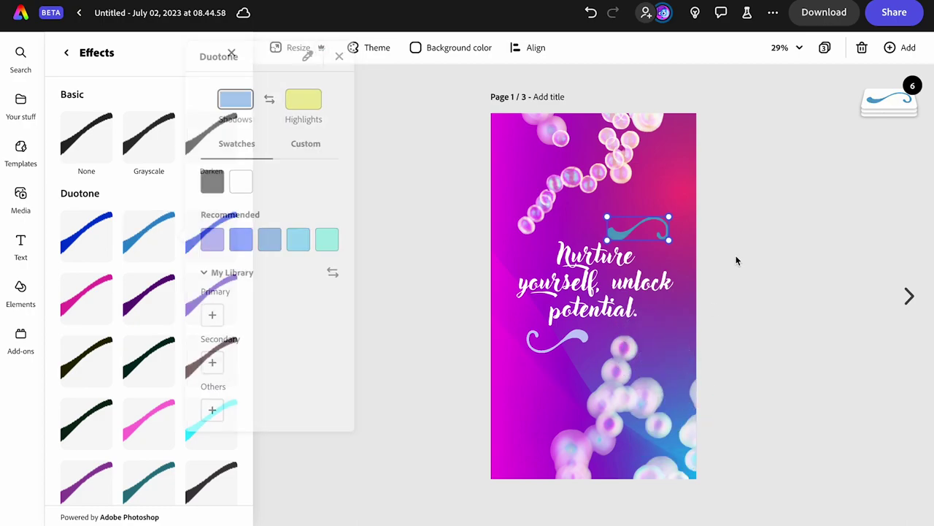
left_click(737, 261)
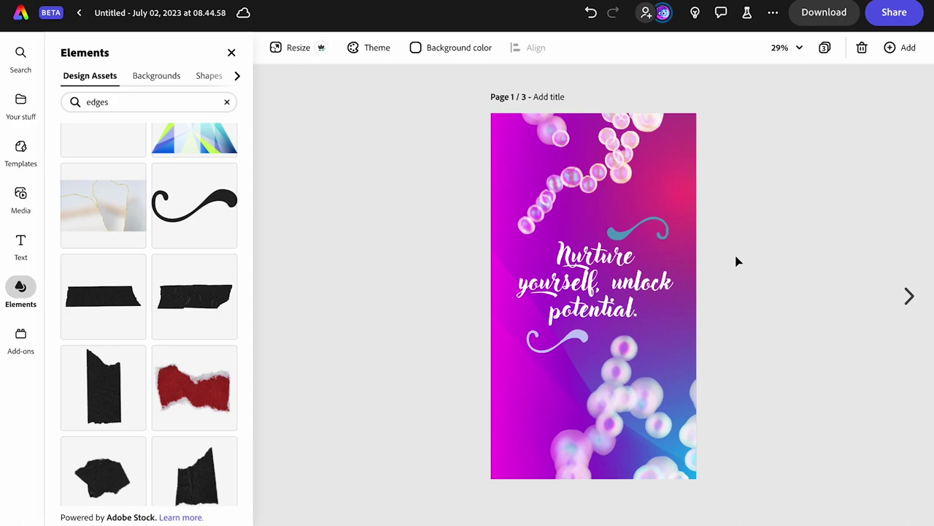
Duplicate page 1, and select the "Nurture yourself, unlock potential." text on the copy.
left_click(901, 47)
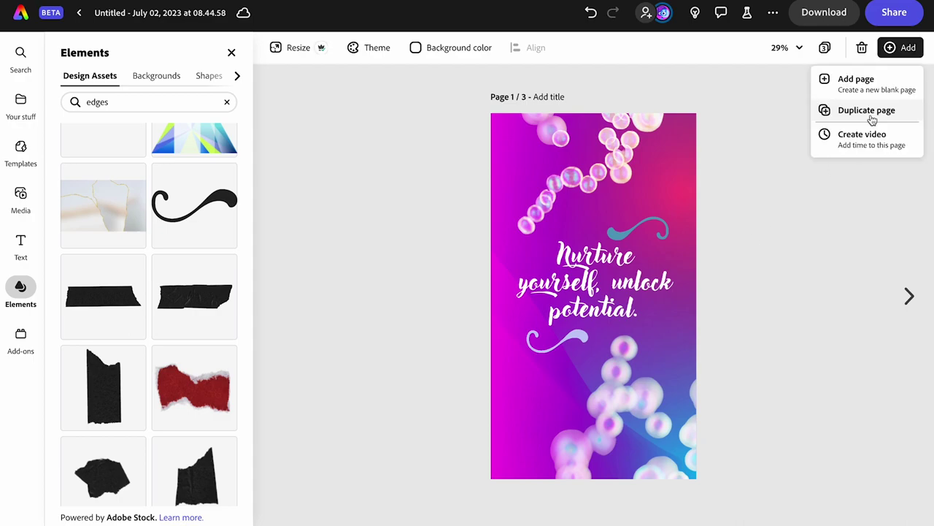
left_click(872, 117)
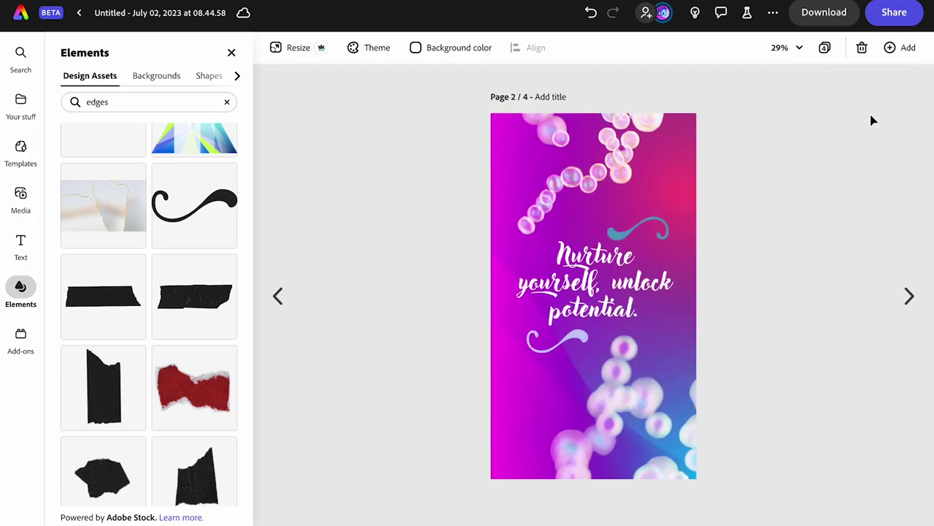
left_click(645, 288)
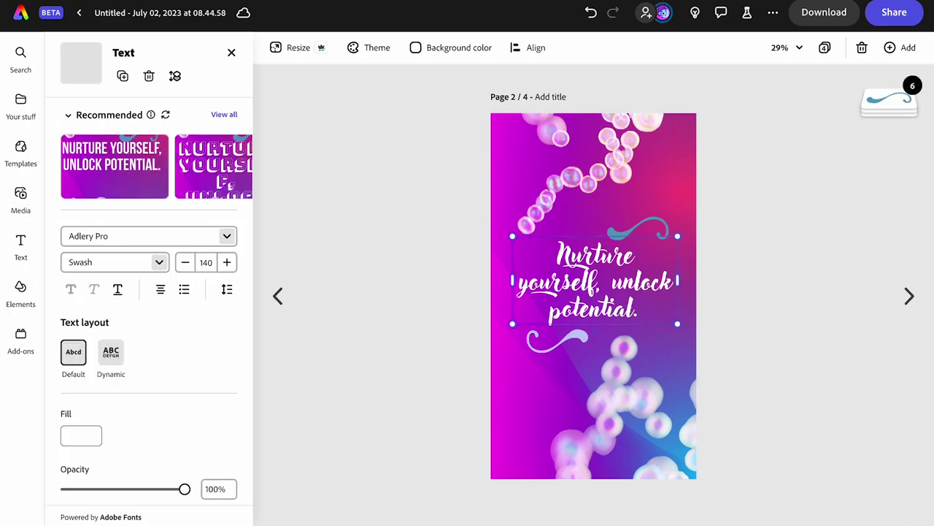
Copy the text from page 3 and use it on page 2 to replace the slogan with "Embrace your inner strength".
left_click(825, 48)
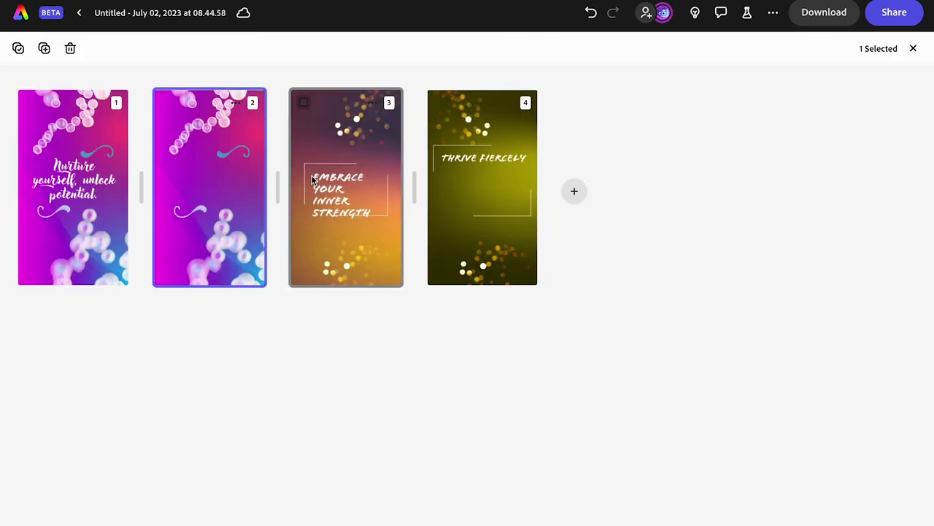
double_click(312, 181)
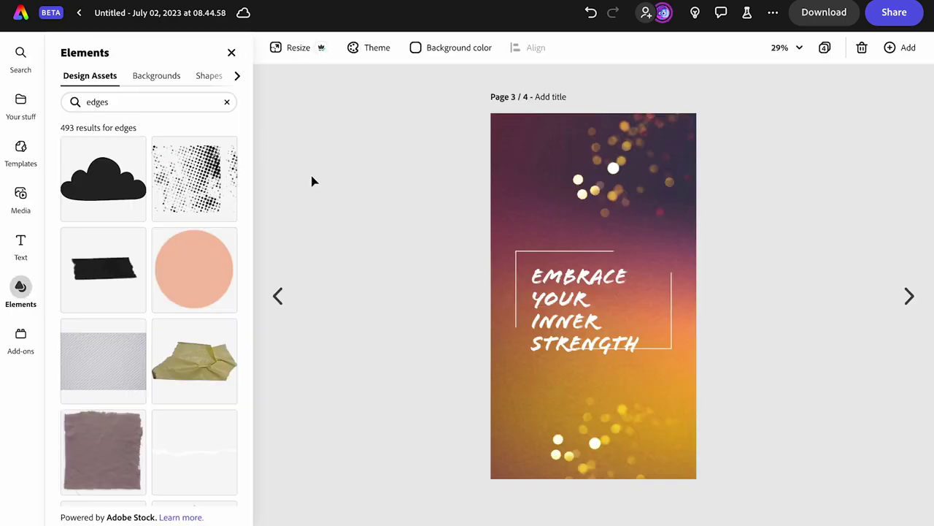
double_click(582, 315)
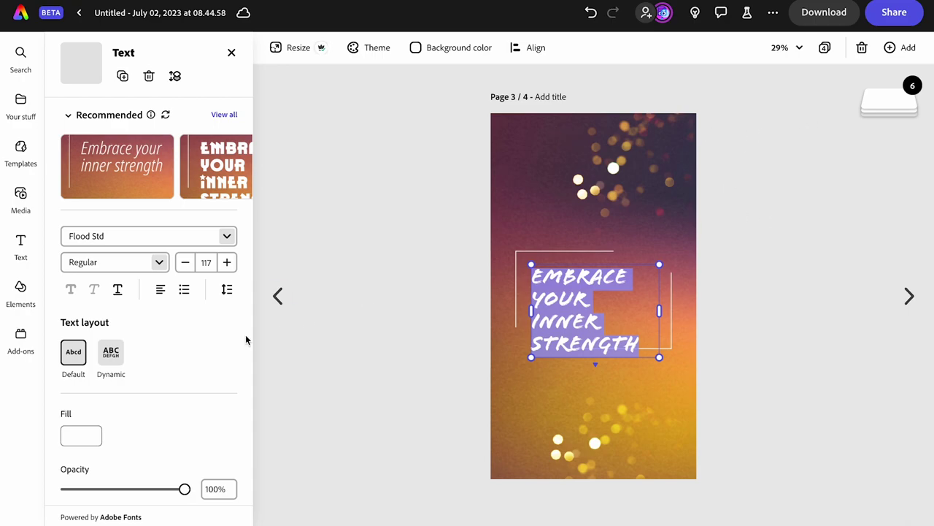
left_click(278, 296)
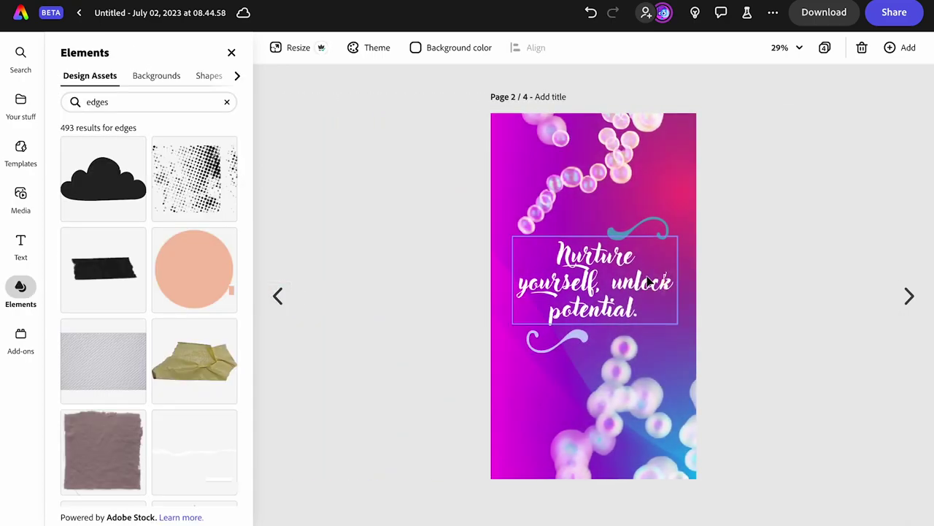
left_click(649, 281)
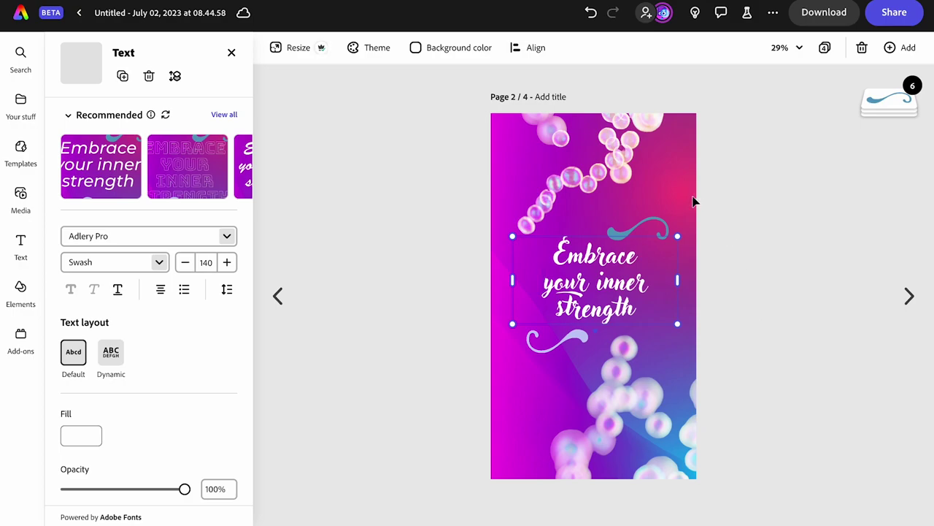
Flip page 2's gradient background image vertically and horizontally, and enlarge it beyond the page edges.
left_click(694, 254)
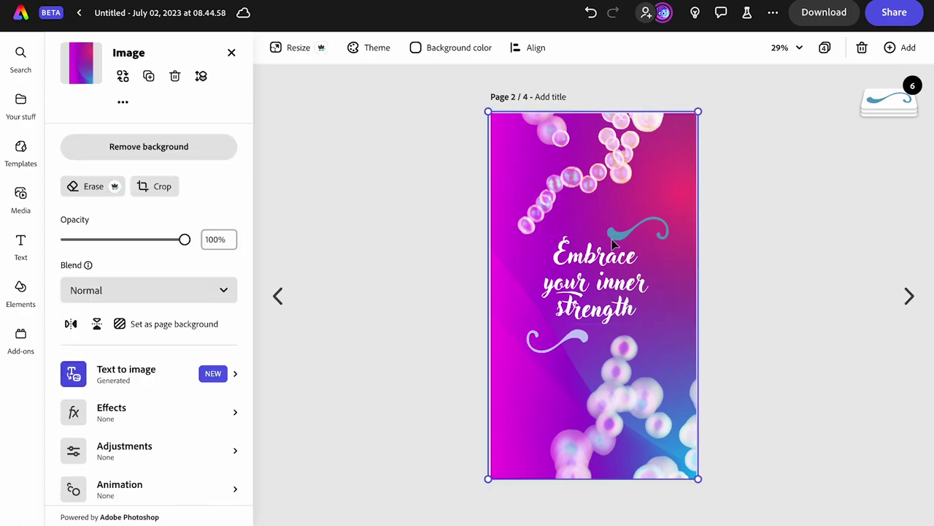
left_click(97, 325)
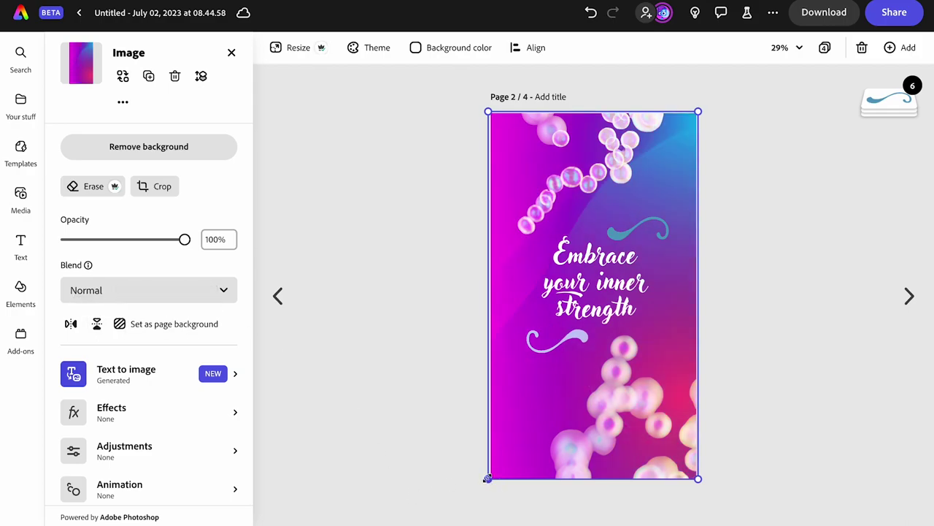
left_click_drag(488, 478, 786, 29)
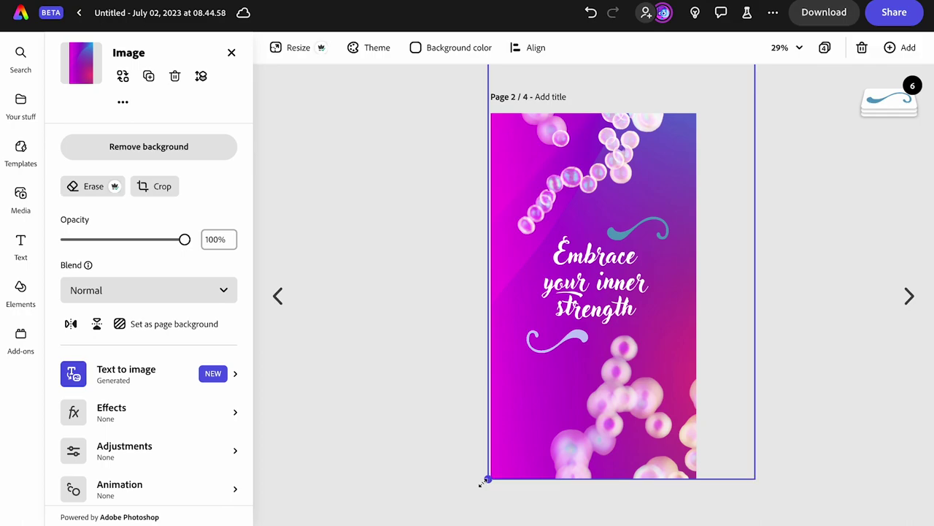
left_click_drag(487, 477, 434, 524)
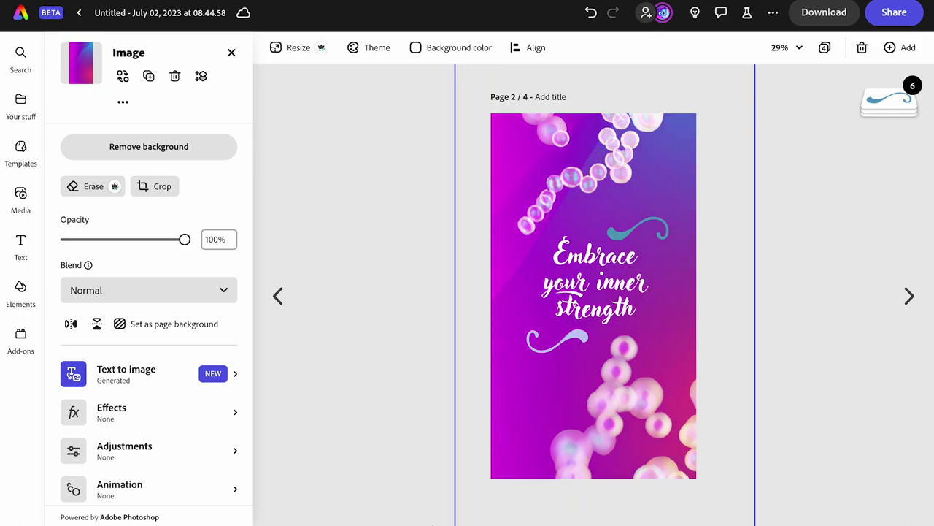
left_click(70, 323)
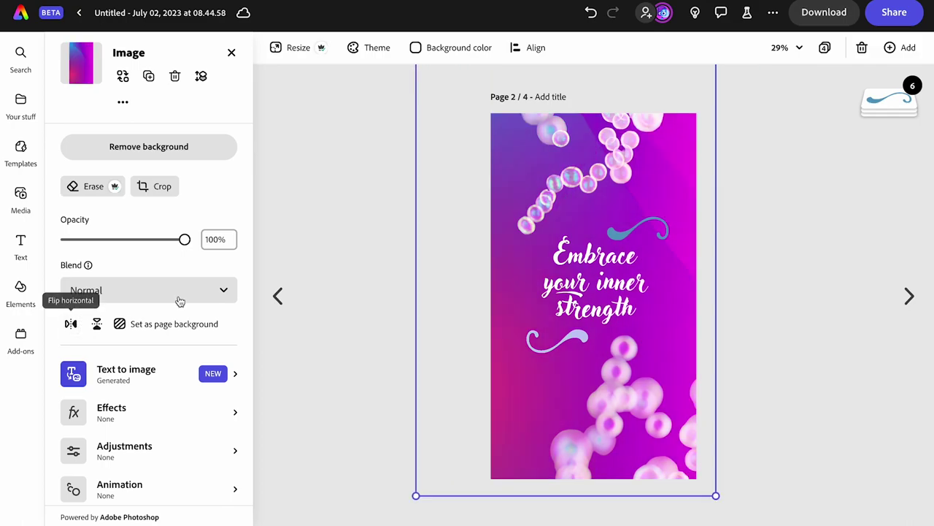
Apply the pink duotone to the lower swirl and set its shadows to the bright pink #FF33F8.
left_click(575, 340)
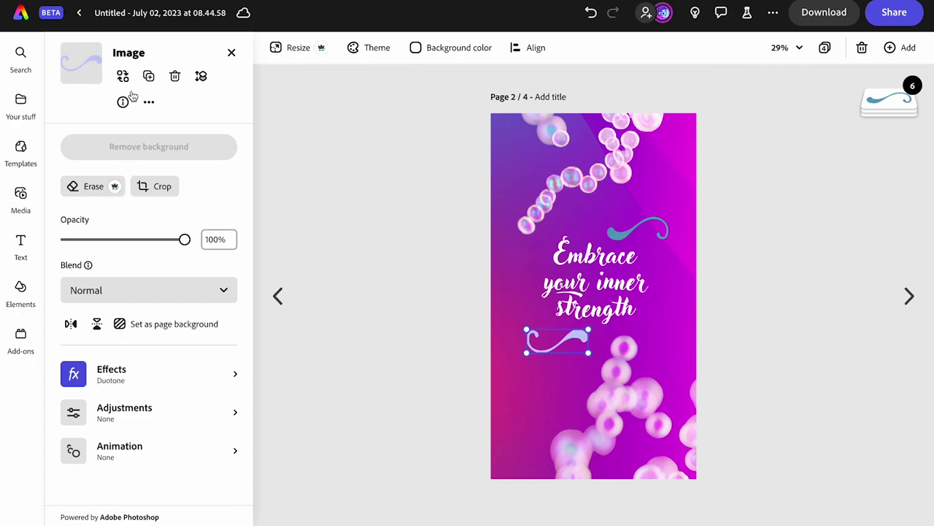
left_click(129, 375)
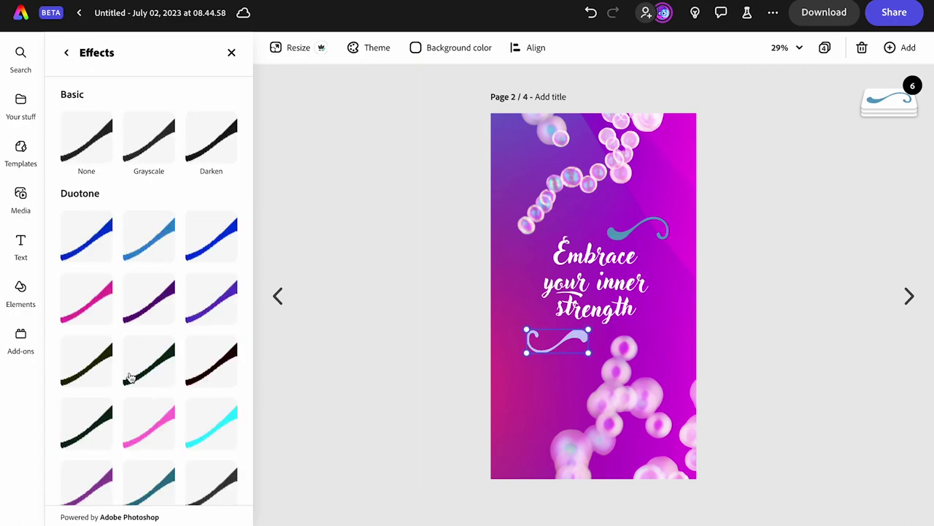
left_click(86, 299)
left_click(86, 299)
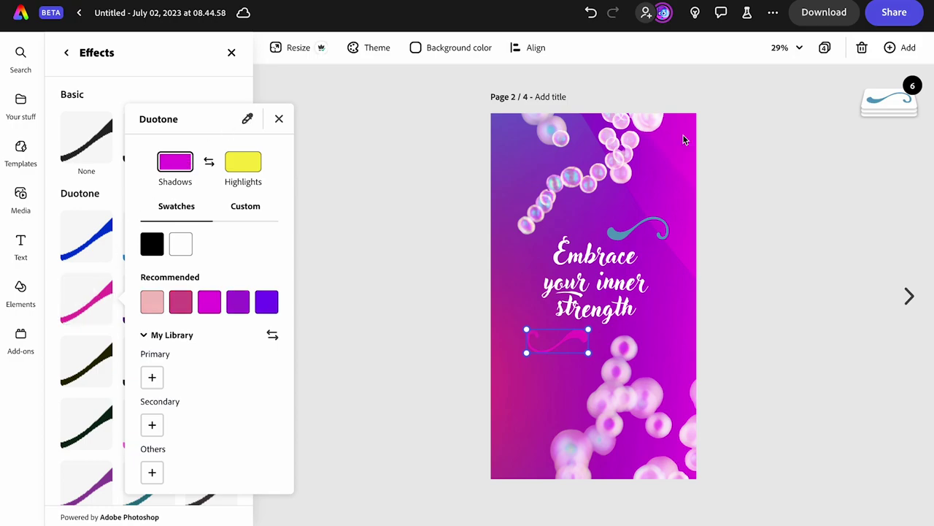
left_click(247, 207)
left_click_drag(279, 268, 252, 259)
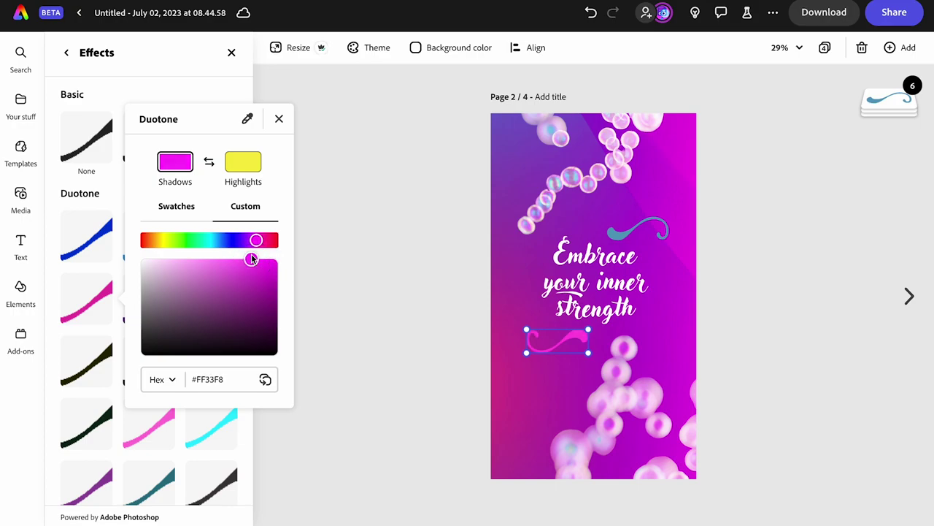
Apply the purple duotone to the upper swirl, with shadows sampled from the page's upper-left corner and brightened to a vivid blue-violet.
left_click(631, 238)
left_click(631, 239)
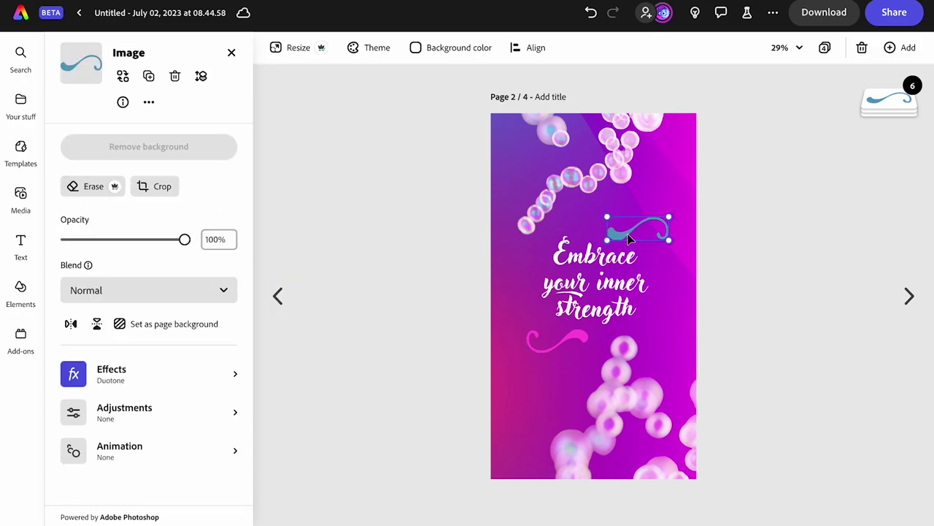
left_click(122, 377)
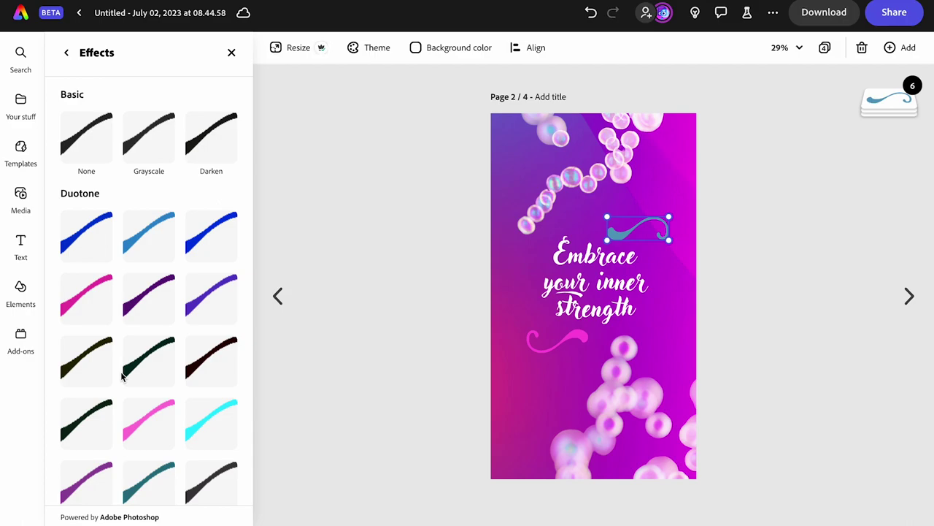
left_click(86, 482)
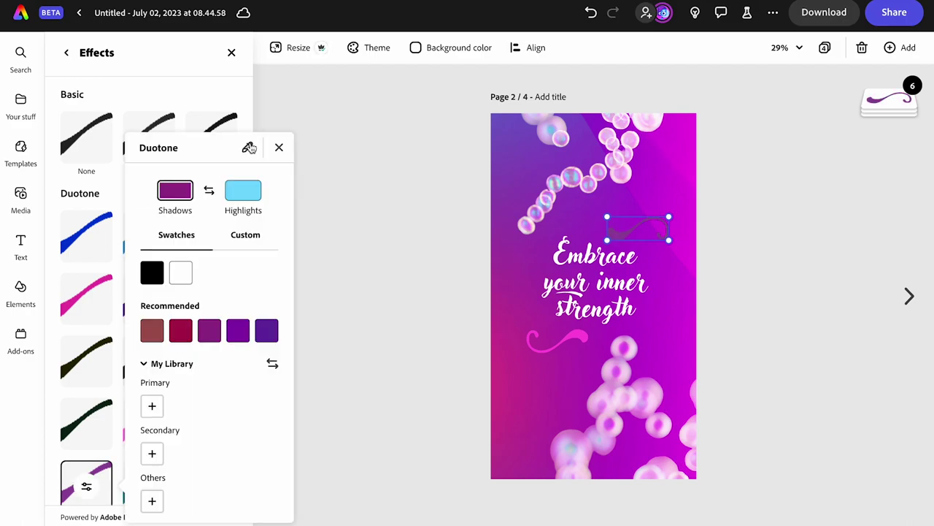
left_click(247, 147)
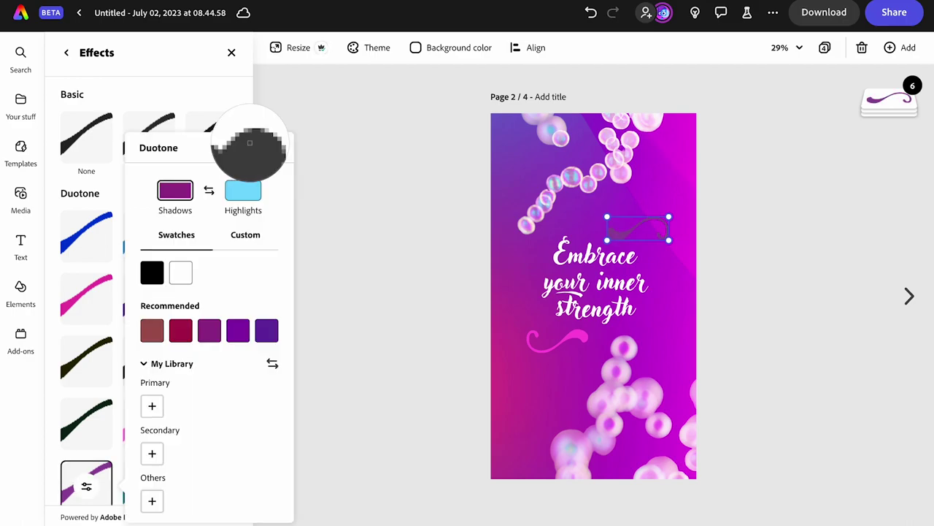
left_click(503, 116)
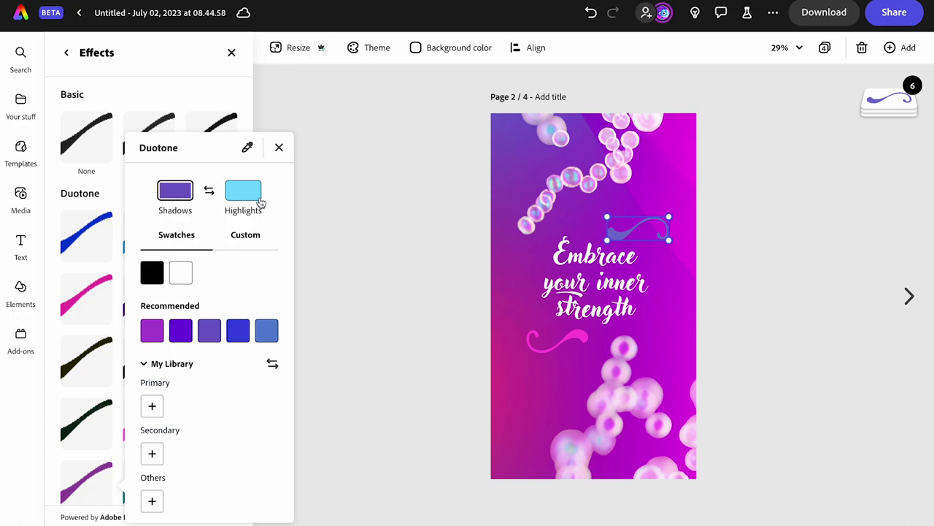
left_click(245, 238)
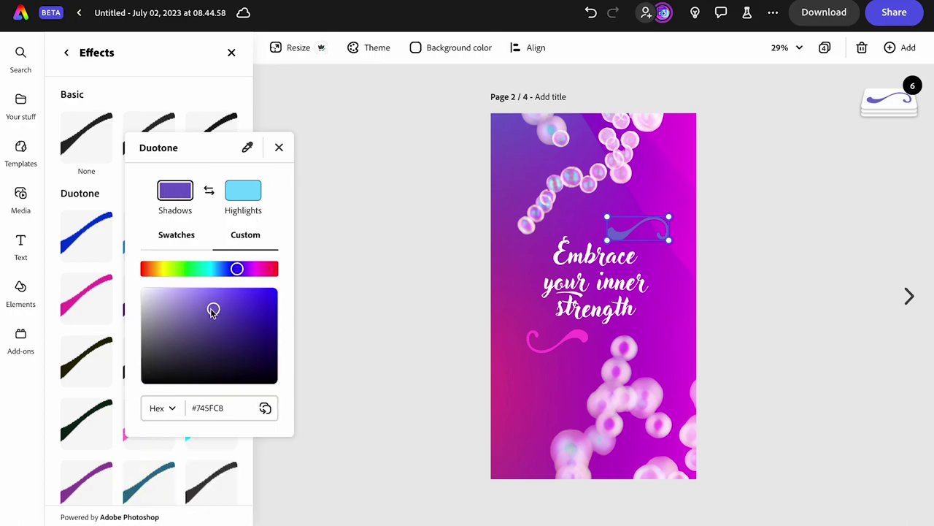
left_click_drag(212, 310, 244, 272)
left_click(329, 273)
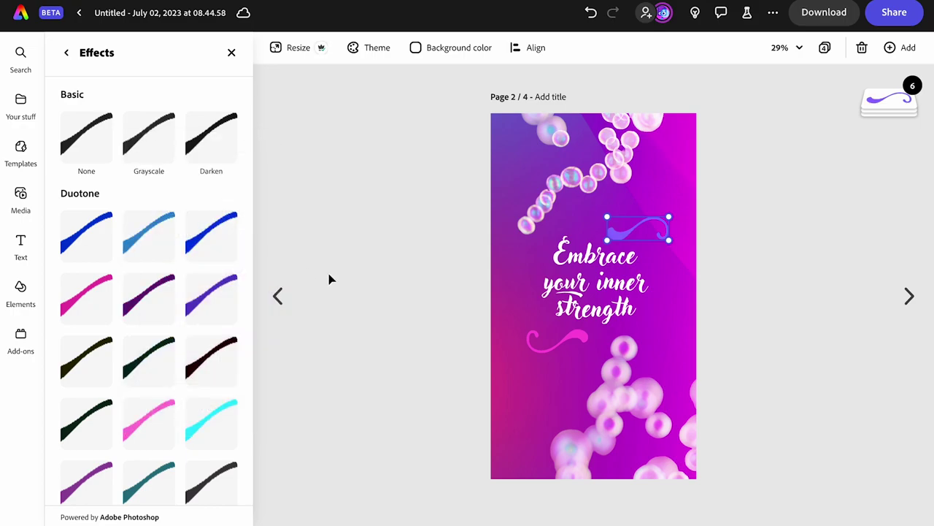
left_click(359, 270)
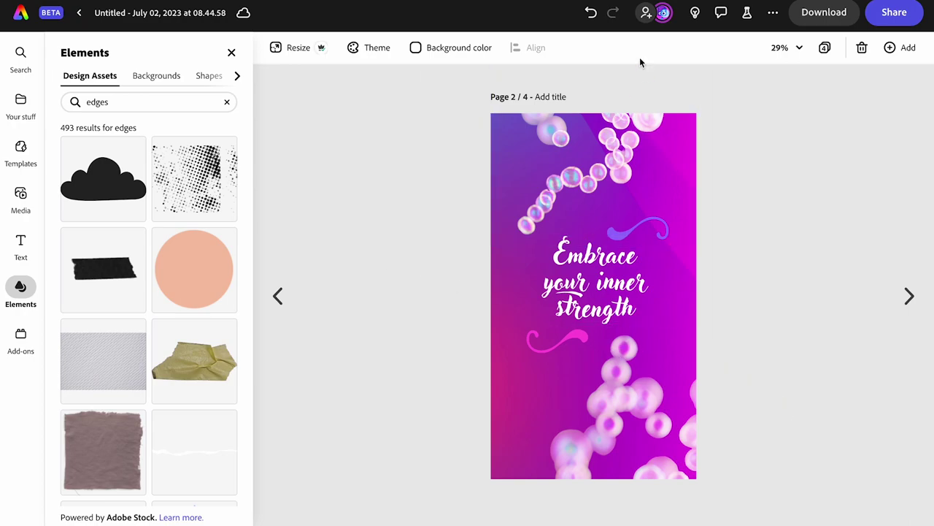
Flip the upper bubbles image horizontally, enlarge it, and shift it up and slightly right so the chain clears most of the text.
left_click(628, 138)
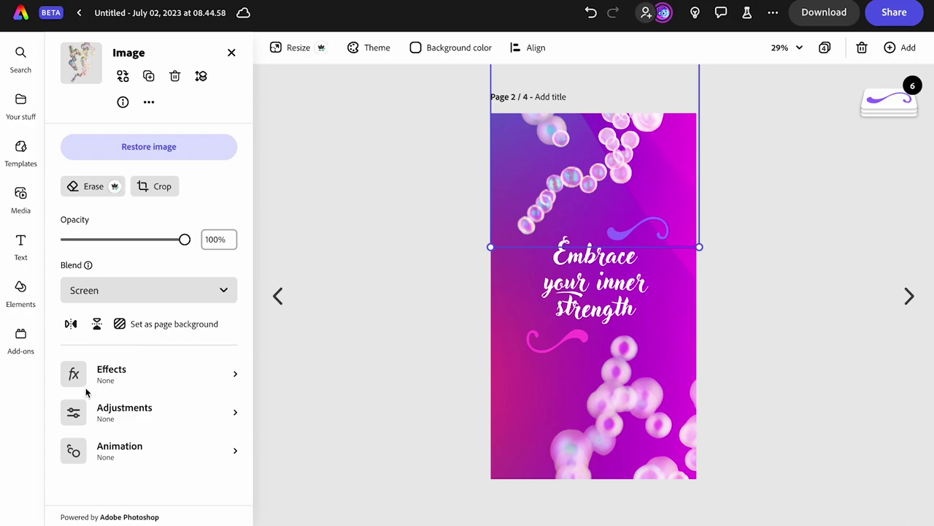
left_click(70, 323)
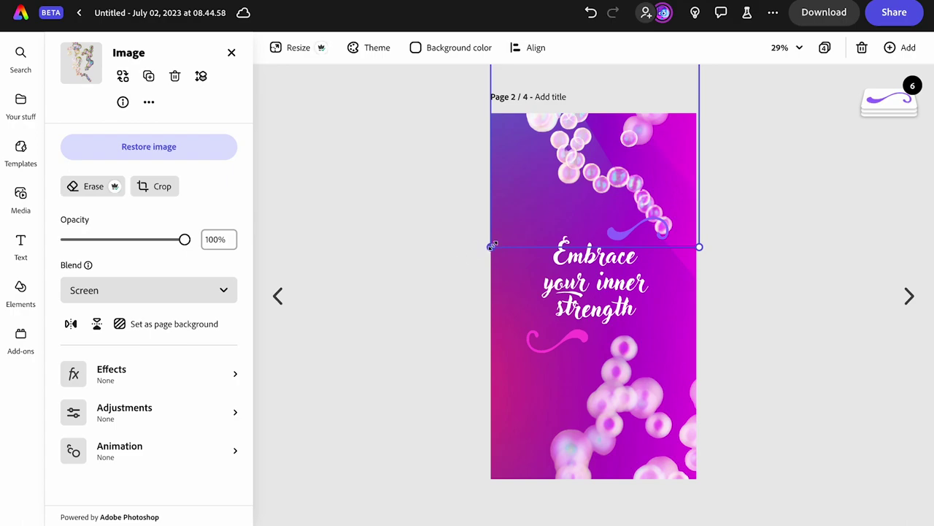
left_click_drag(489, 249, 424, 325)
left_click(423, 326)
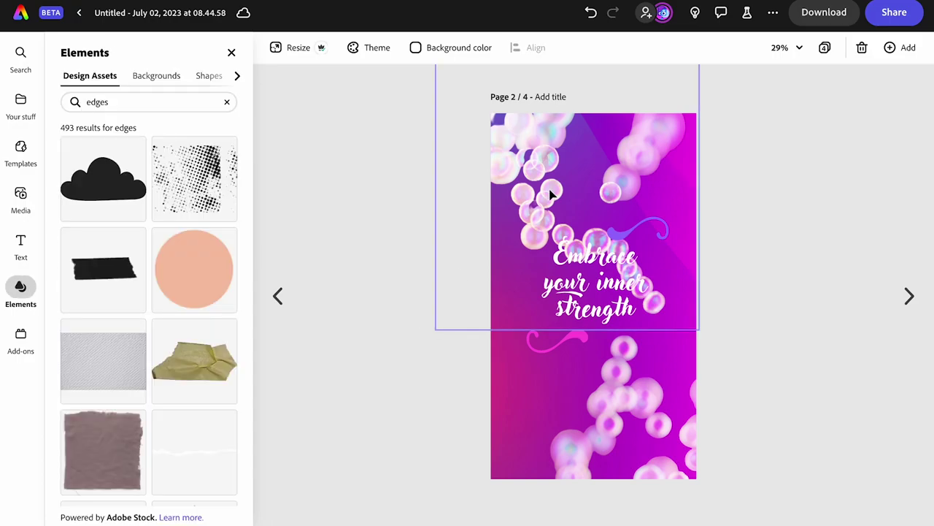
left_click_drag(551, 194, 562, 159)
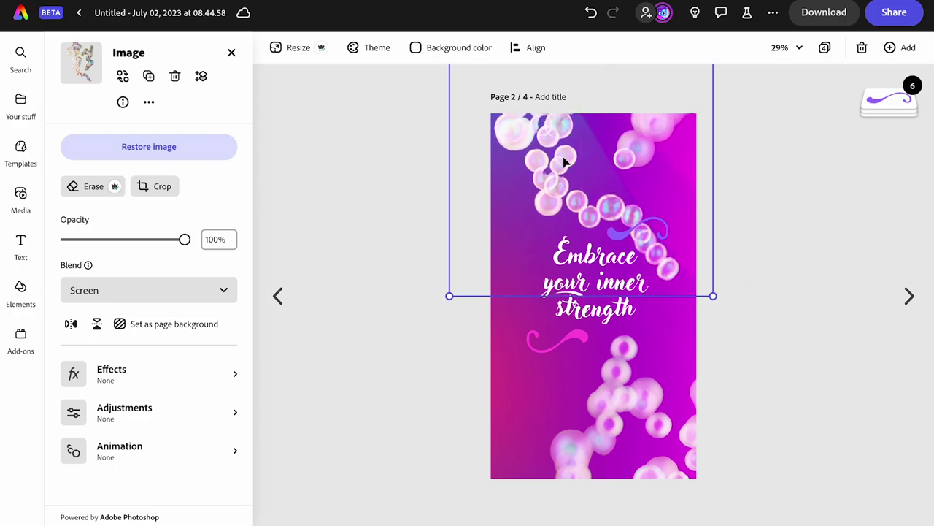
Try the upper bubbles flipped back, undo that flip, and adjust their position and size so the chain runs off the page's right edge.
left_click(71, 323)
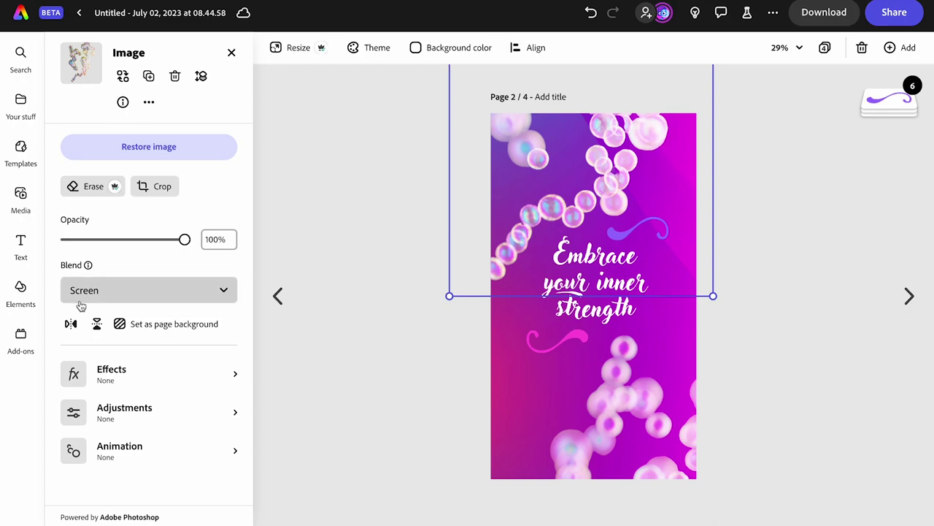
left_click(71, 324)
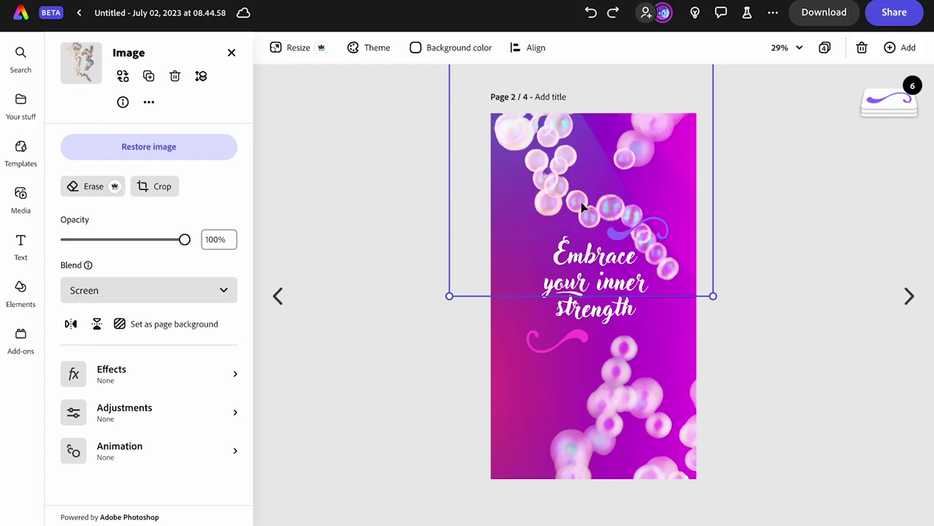
left_click_drag(584, 202, 600, 170)
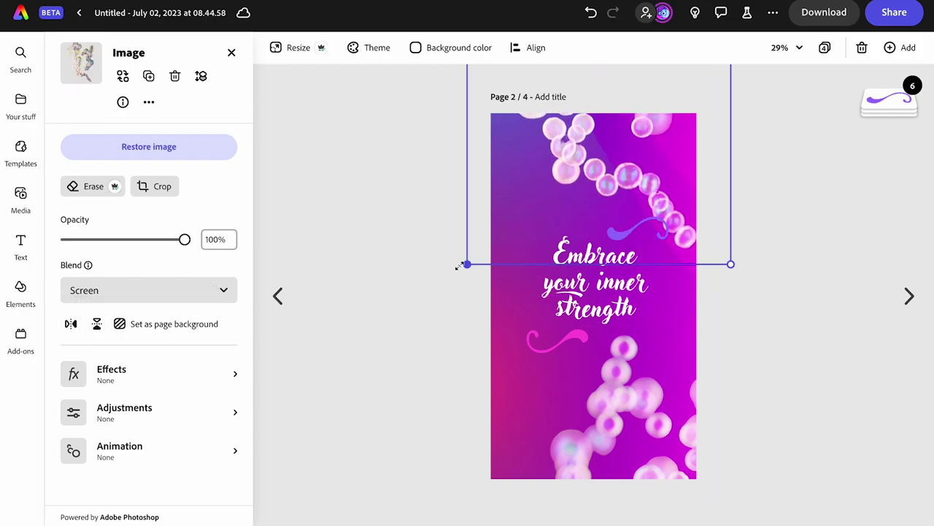
left_click_drag(458, 269, 527, 296)
Place the violet swirl, flipped horizontally, above the left end of the text, and rotate the lower bubbles to spread across the page's bottom.
left_click_drag(641, 230, 550, 224)
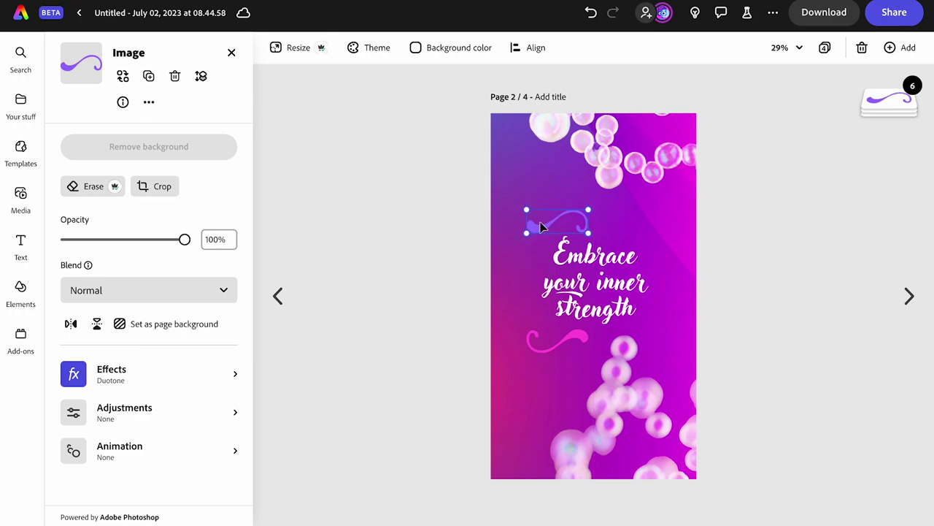
left_click(70, 325)
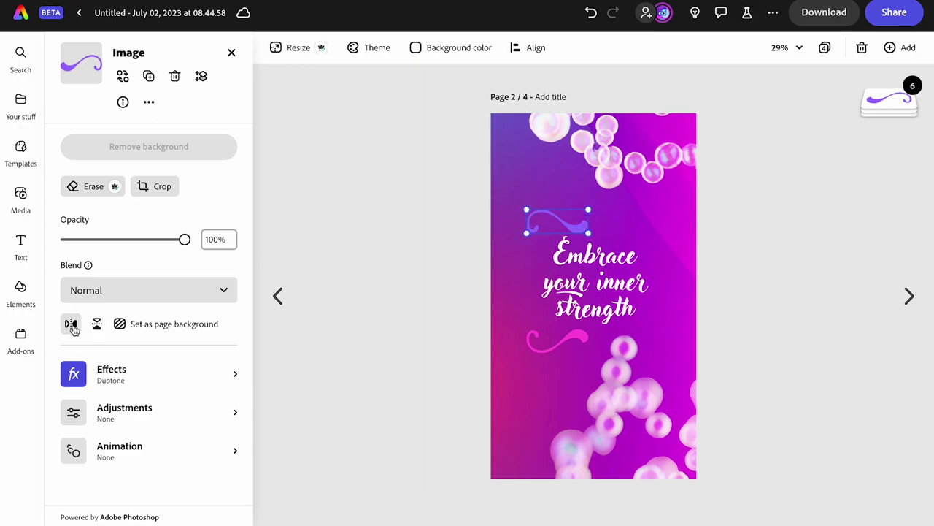
left_click(633, 388)
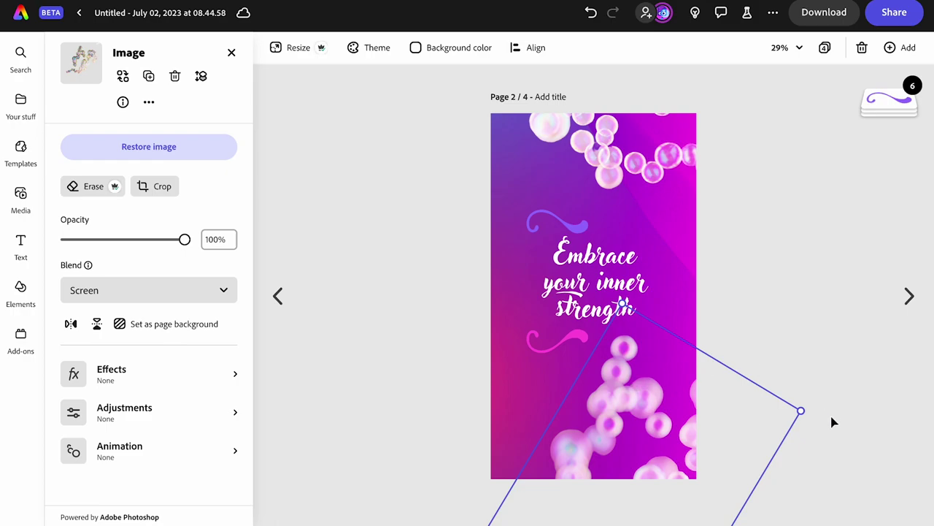
left_click_drag(807, 410, 589, 409)
Move the pink swirl below the right end of the text and flip it horizontally.
left_click_drag(573, 333, 662, 328)
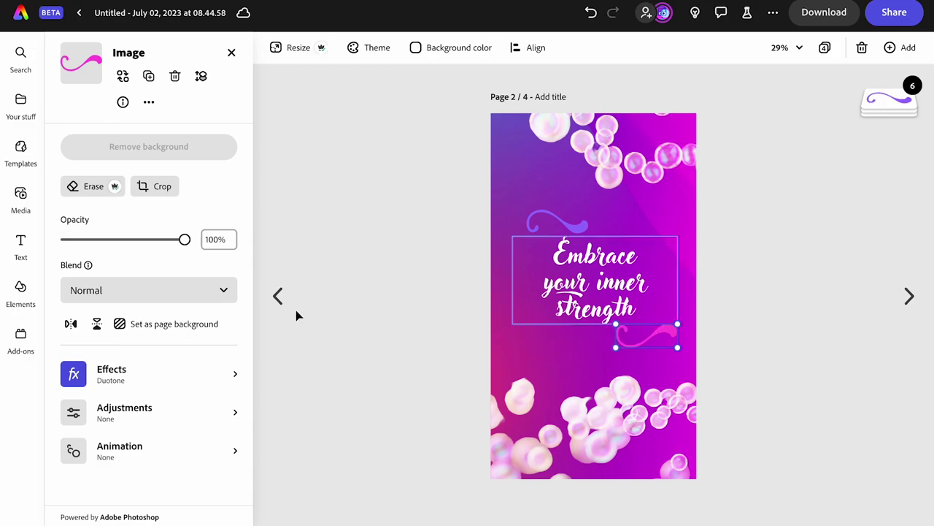
left_click(71, 323)
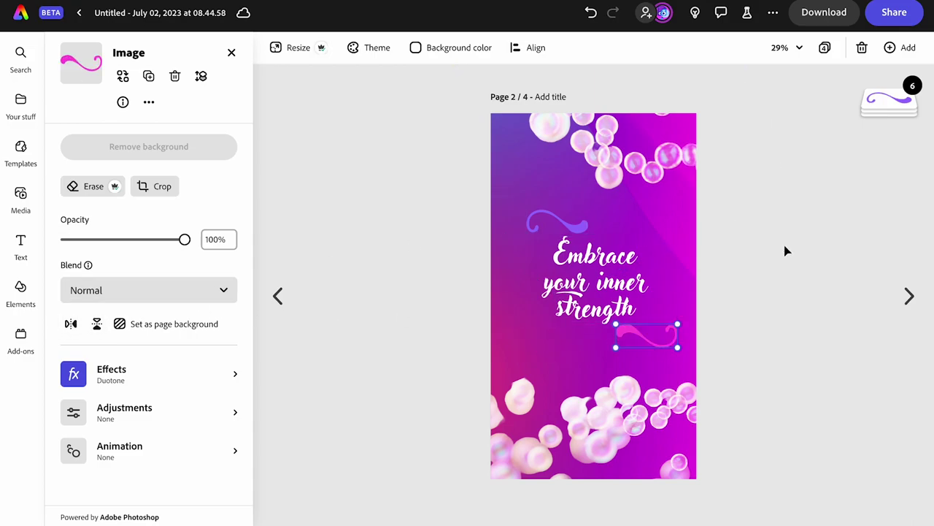
left_click(787, 251)
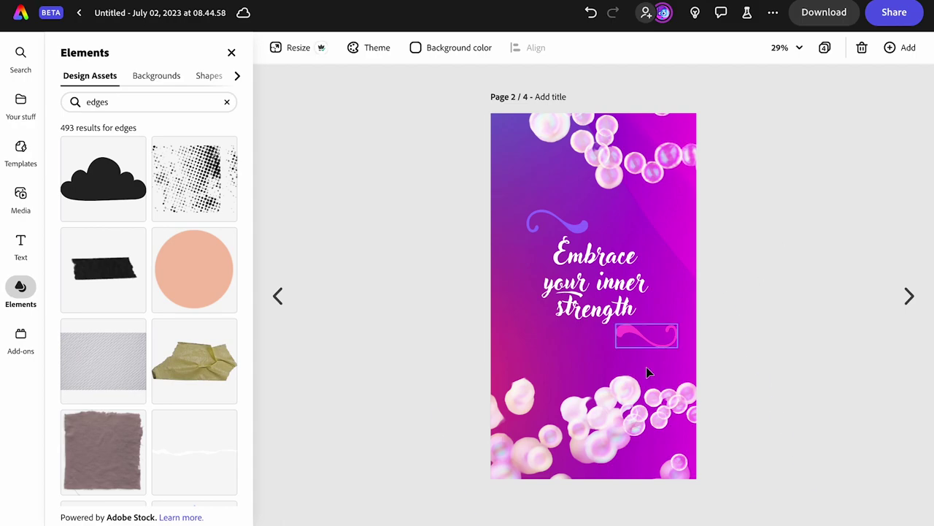
Lower the opacity of the bottom bubbles image to 88% and of the upper bubbles image to 90%.
left_click(611, 411)
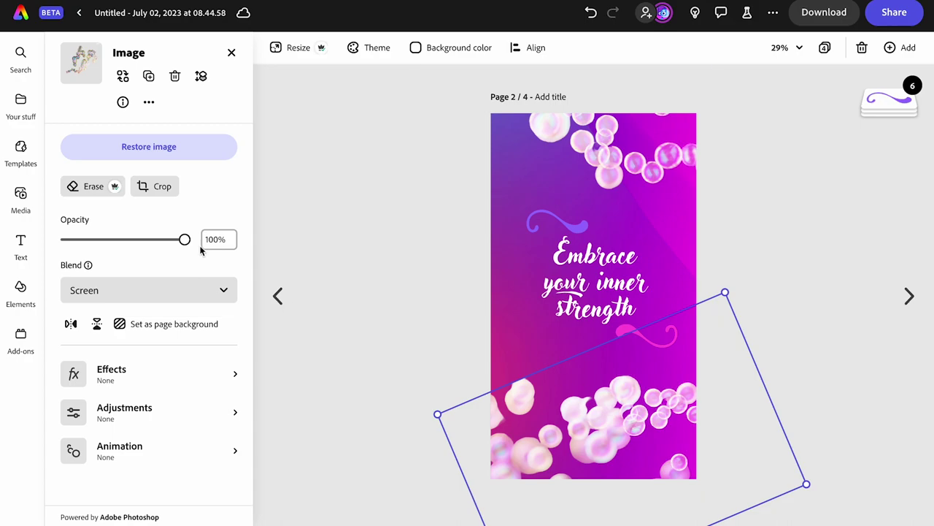
mouse_move(186, 243)
left_mouse_down()
mouse_move(165, 243)
mouse_move(175, 242)
left_mouse_up()
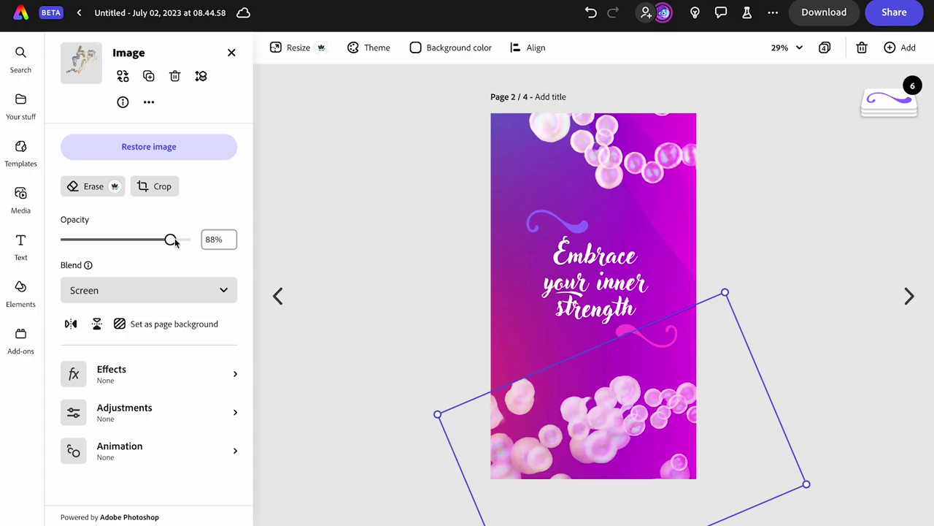
left_click(581, 143)
left_click(206, 239)
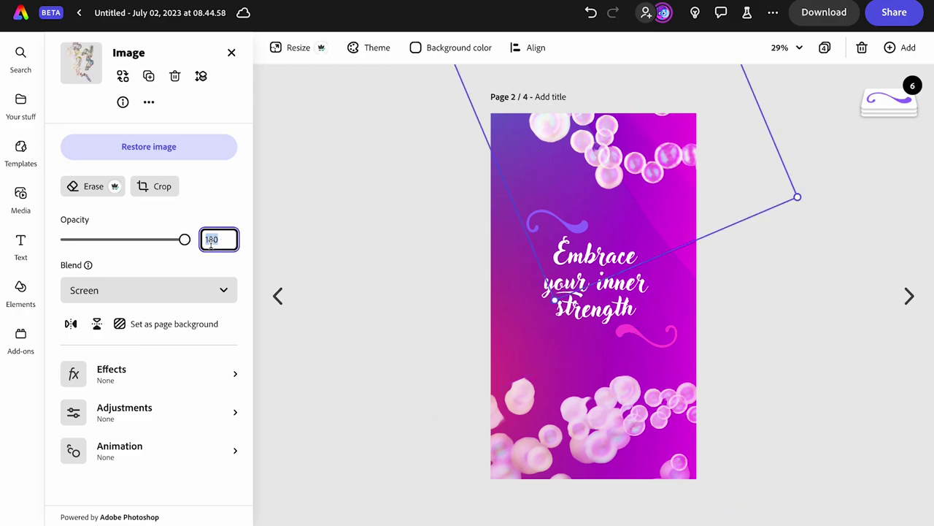
left_click(796, 241)
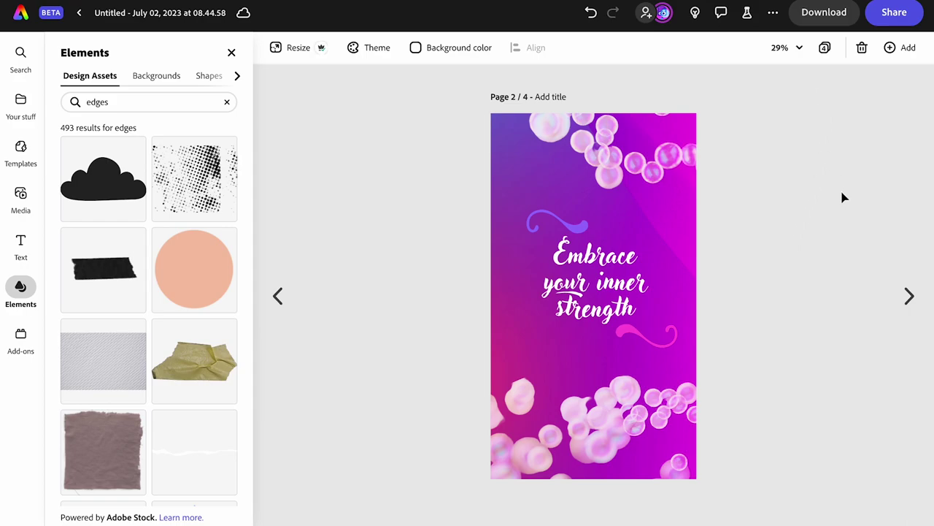
Duplicate page 2 and delete the old orange "Embrace your inner strength" page.
left_click(899, 47)
left_click(866, 110)
left_click(825, 48)
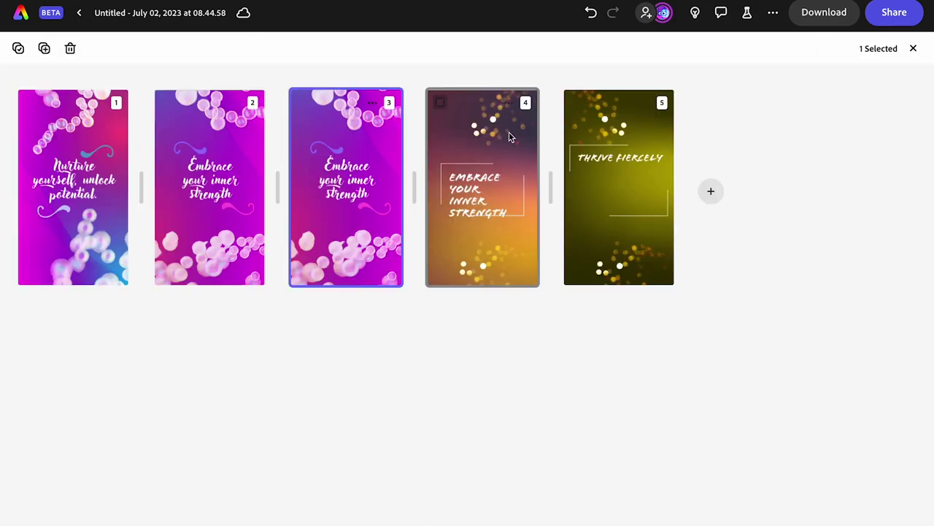
left_click(472, 227)
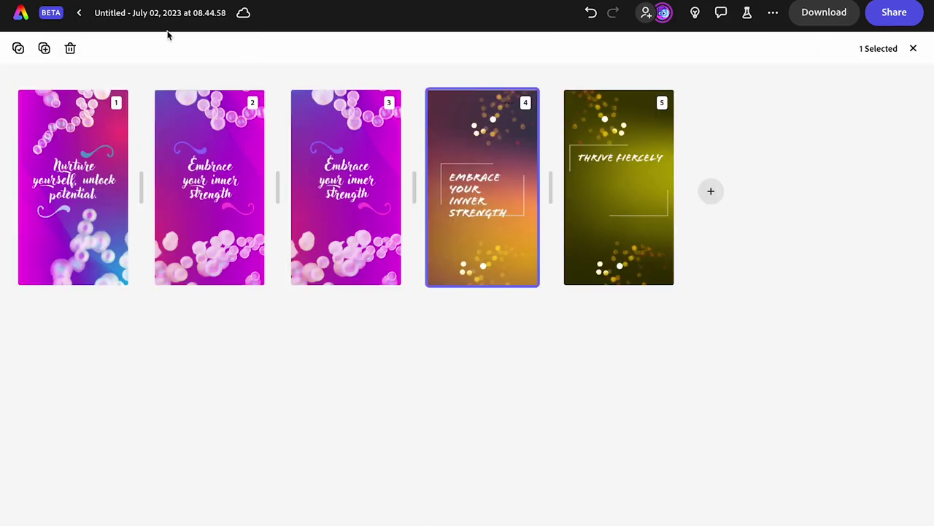
left_click(70, 48)
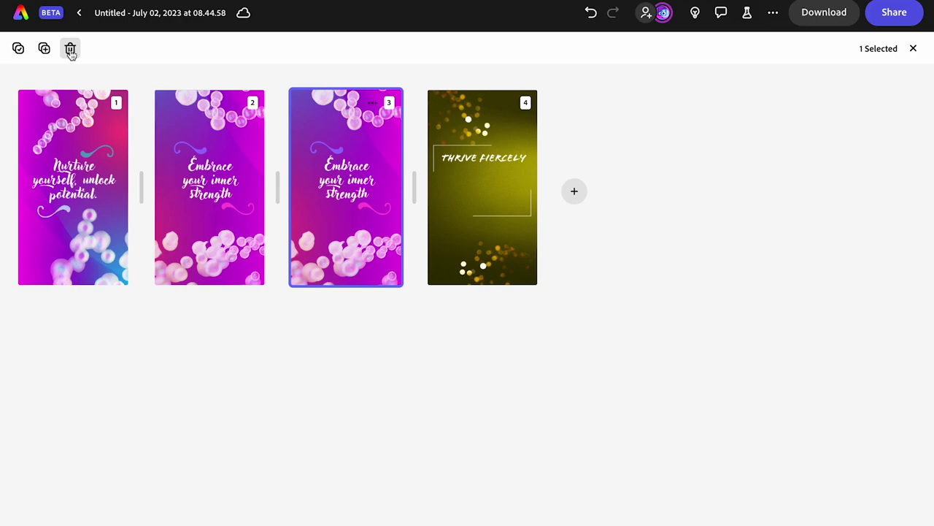
Cut the "thrive fiercely" text from the old olive-green page, then delete that page.
left_click(490, 171)
double_click(489, 171)
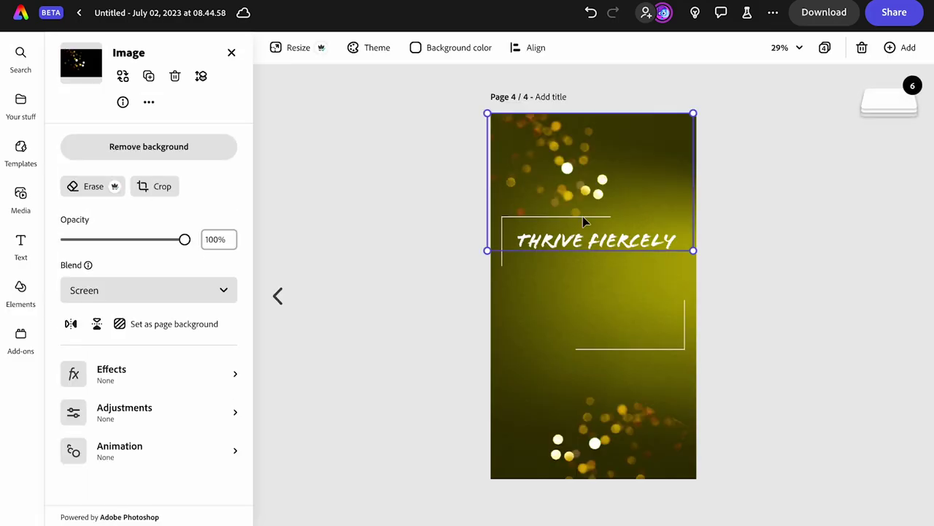
double_click(604, 248)
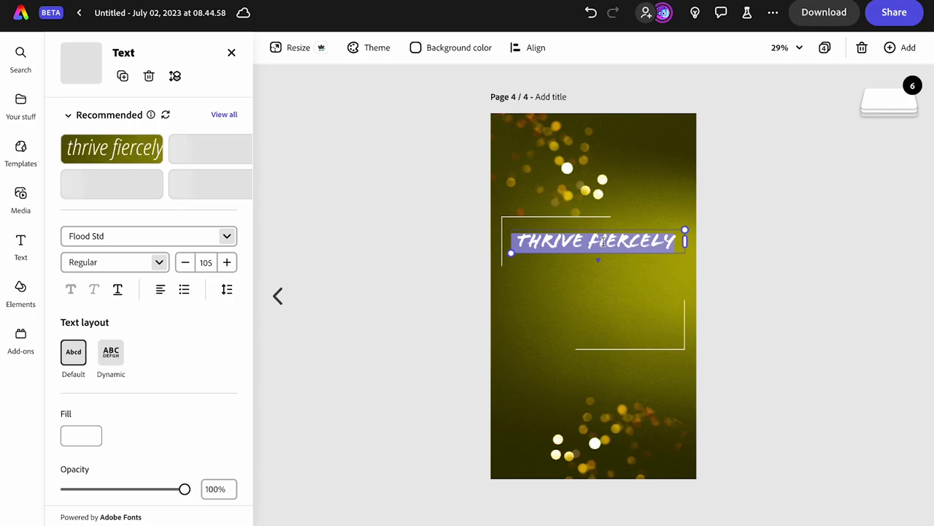
left_click(824, 47)
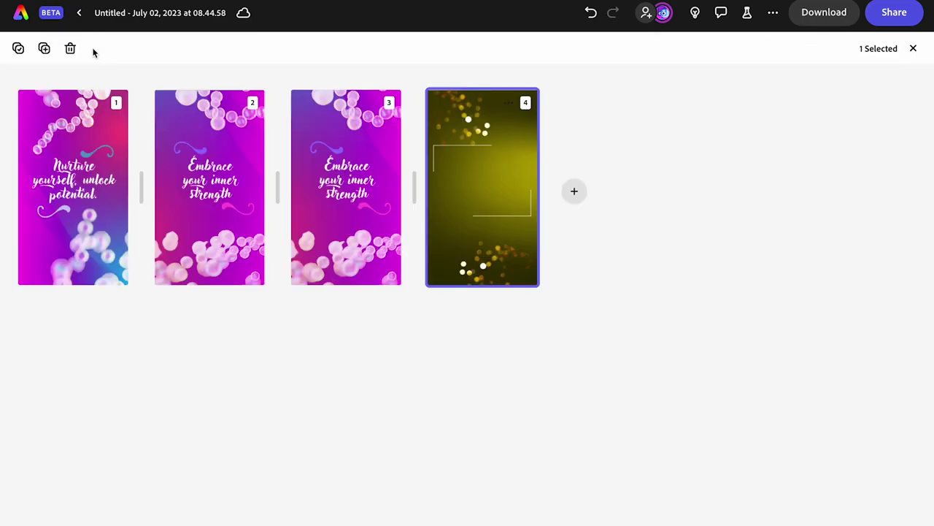
left_click(70, 48)
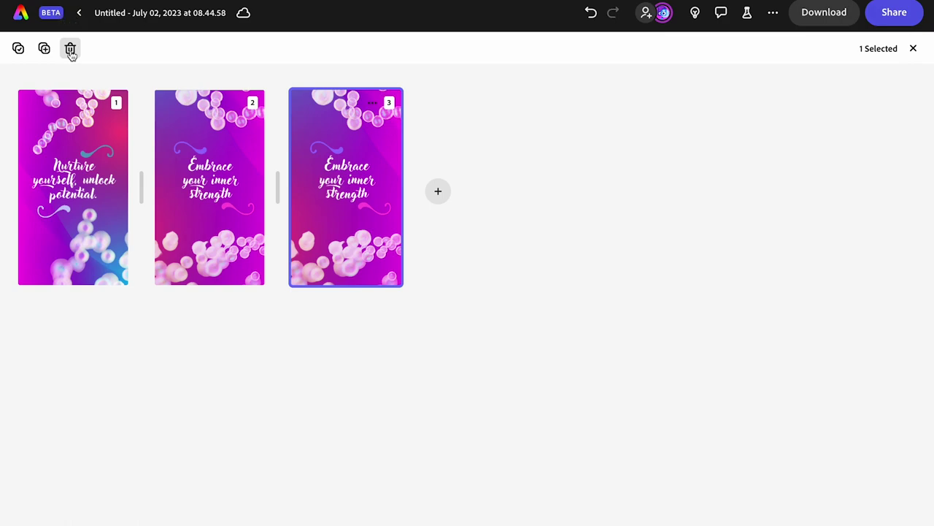
Replace the text on page 3 with "thrive fiercely", breaking it into two lines.
double_click(375, 122)
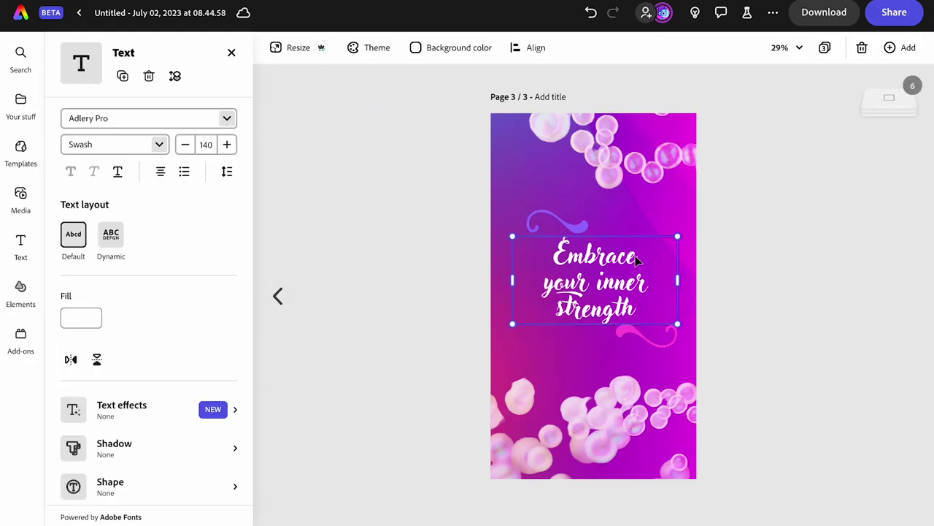
double_click(634, 254)
key("ctrl+a")
type("thrive fiercely")
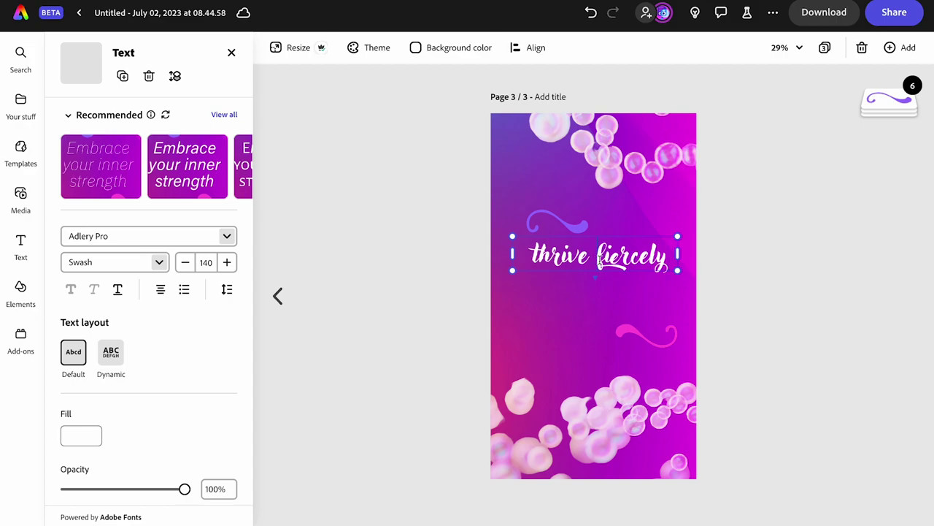
key("BackSpace")
key("Return")
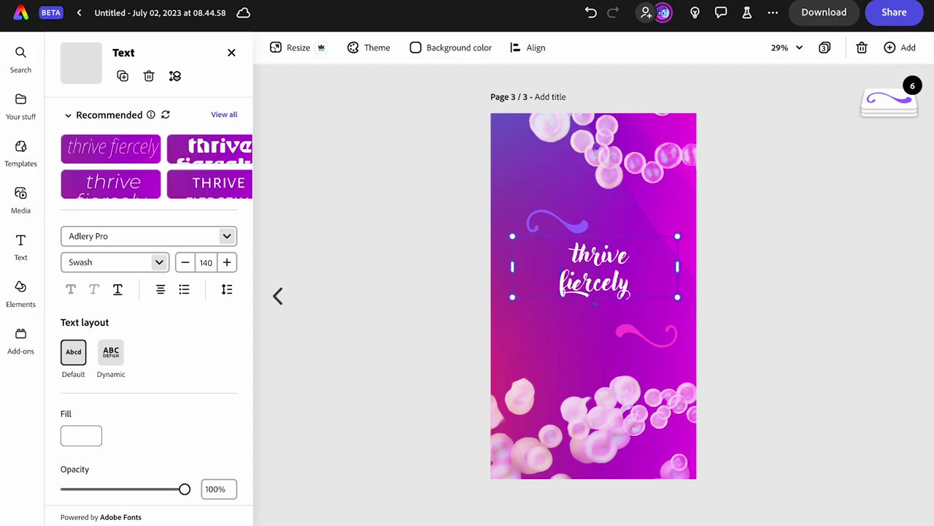
Set the font size of the whole "thrive fiercely" text to 200.
key("ctrl+a")
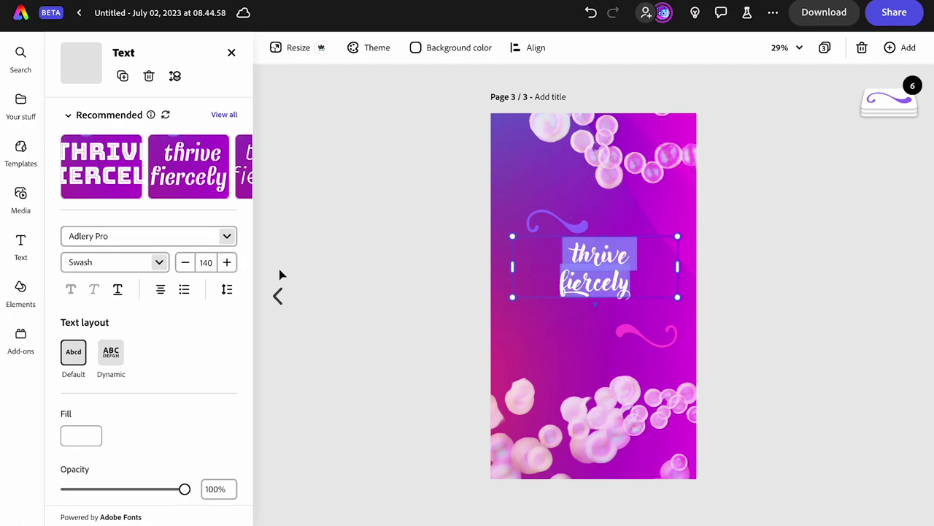
left_click(226, 262)
left_click(226, 262)
left_click(226, 262)
left_click(226, 263)
left_click(226, 262)
left_click(226, 262)
left_click(226, 262)
left_click(227, 262)
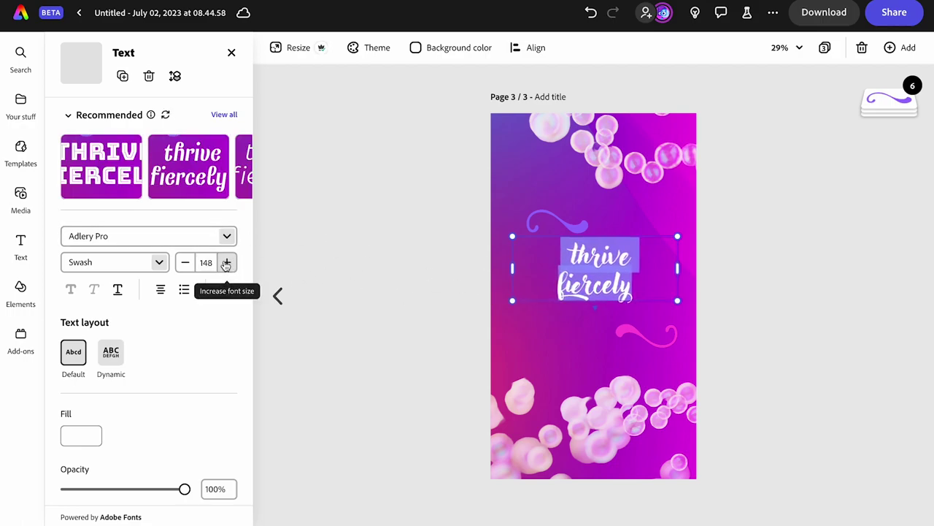
left_click(227, 263)
left_click(226, 262)
left_click(226, 262)
left_click(226, 262)
left_click(226, 262)
left_click(226, 262)
left_click(226, 262)
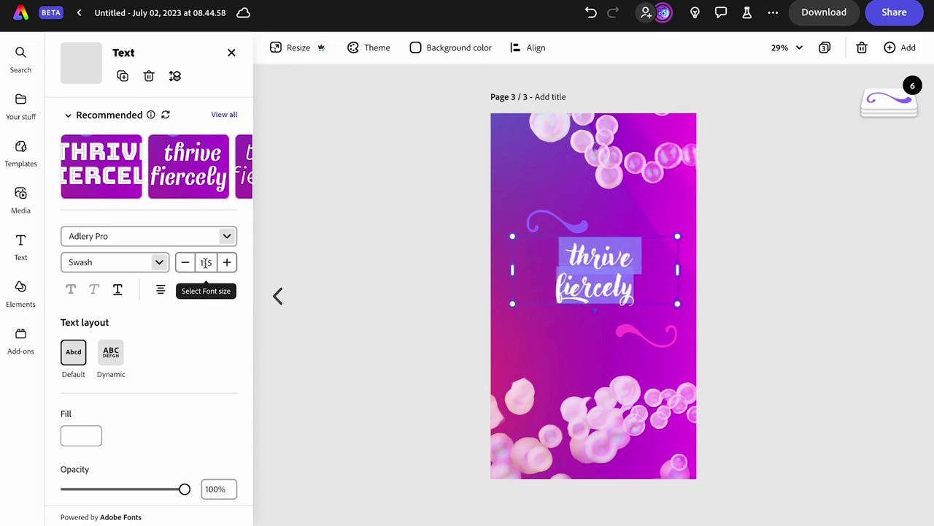
left_click(206, 262)
type("200")
key("Return")
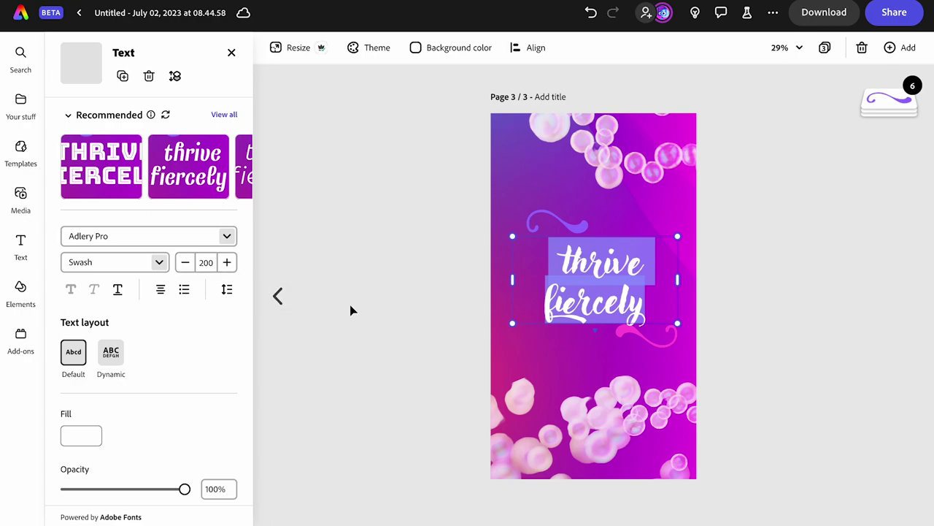
key("Escape")
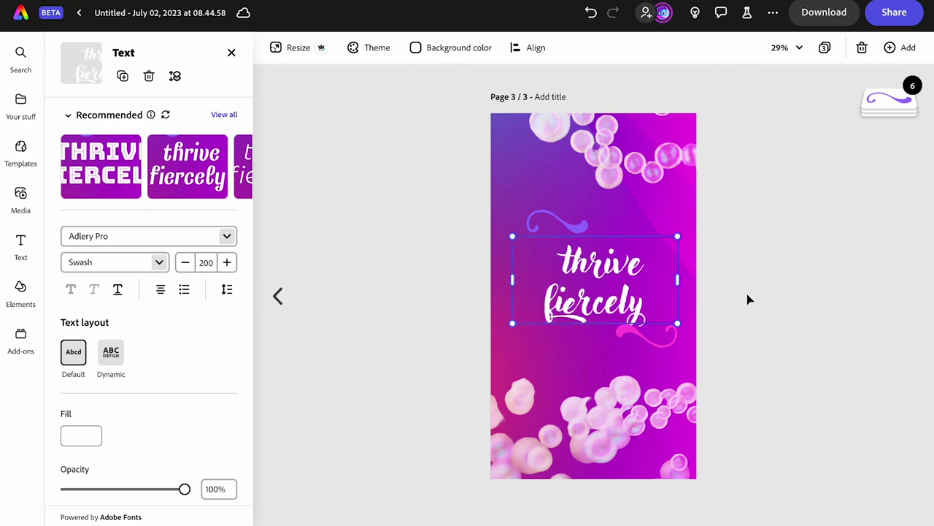
Flip page 3's gradient background image vertically and scale it down so it extends only slightly beyond the page edges.
left_click(694, 275)
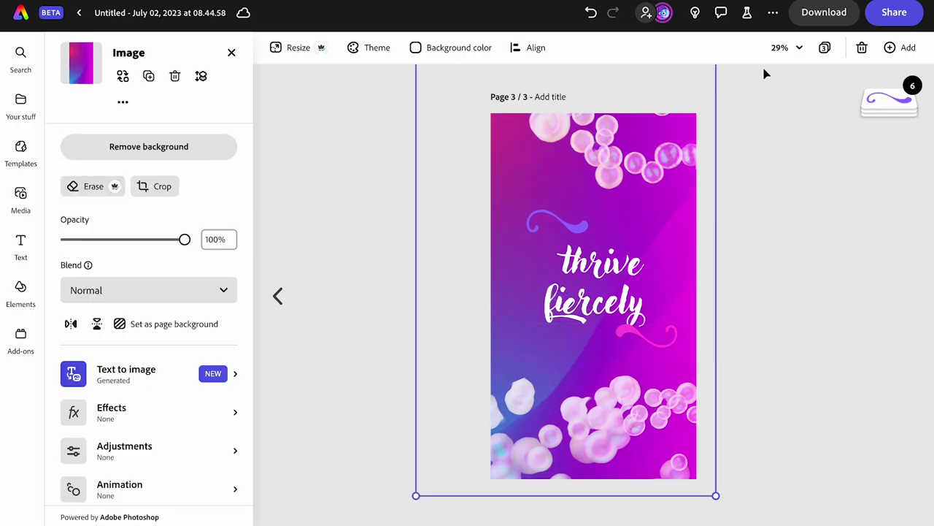
left_click(794, 49)
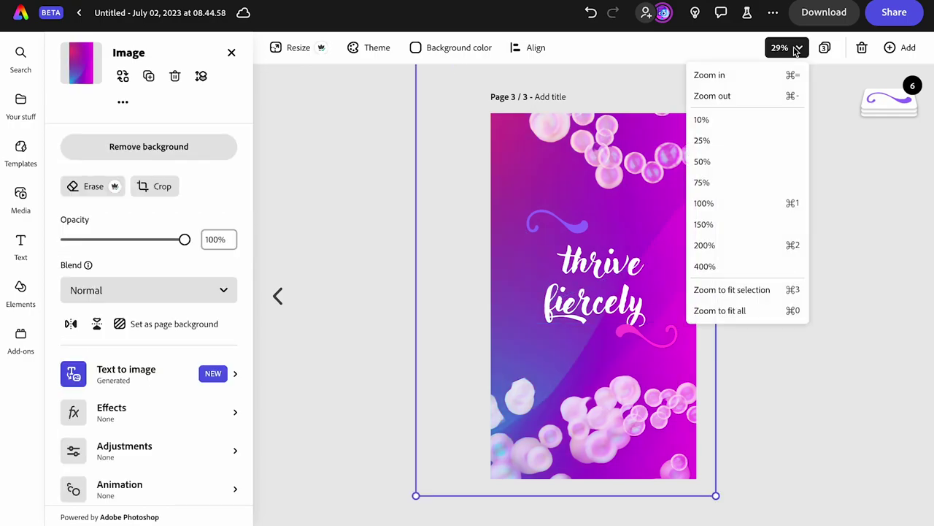
left_click(778, 131)
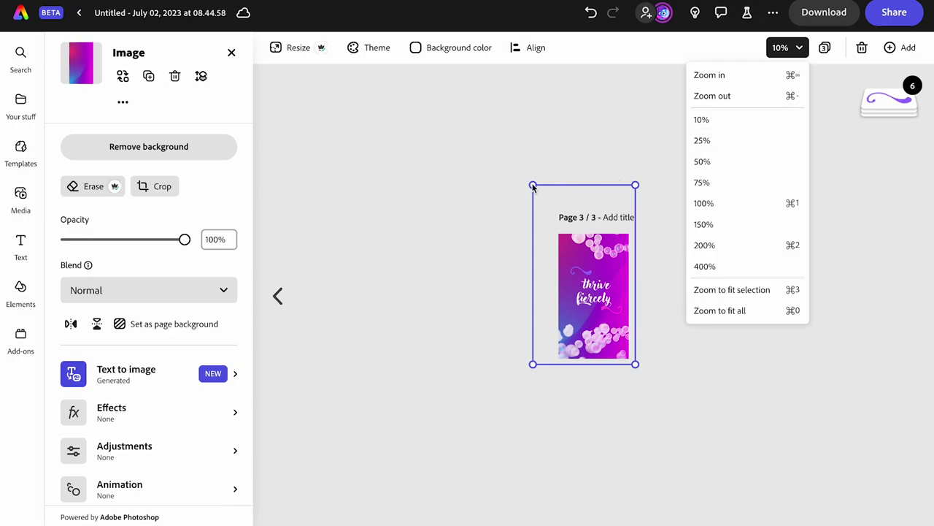
left_click(533, 188)
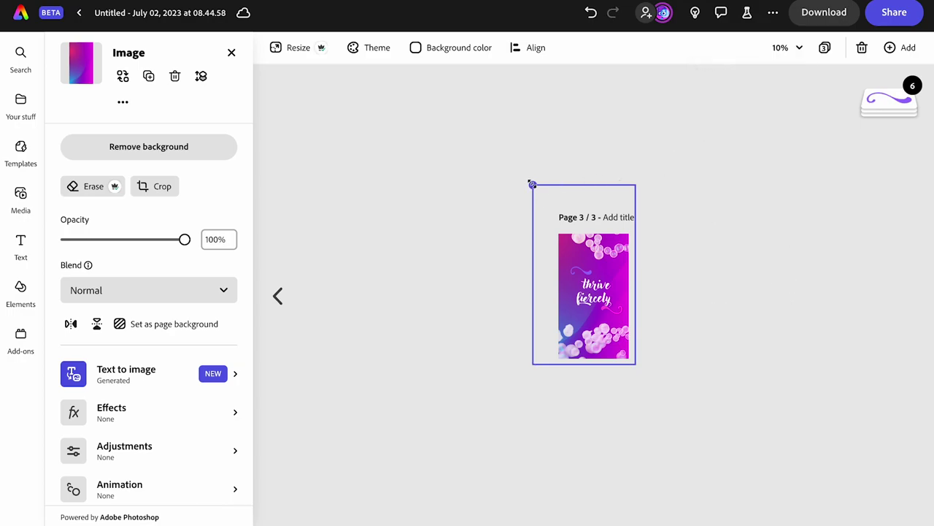
left_click_drag(533, 186, 551, 217)
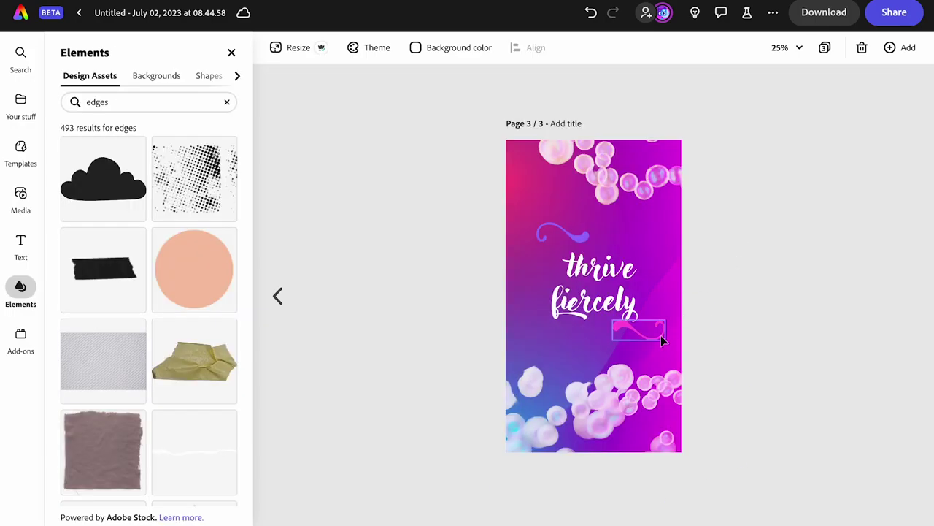
Center the pink swirl below the "thrive fiercely" text and the violet swirl above it.
left_click(657, 336)
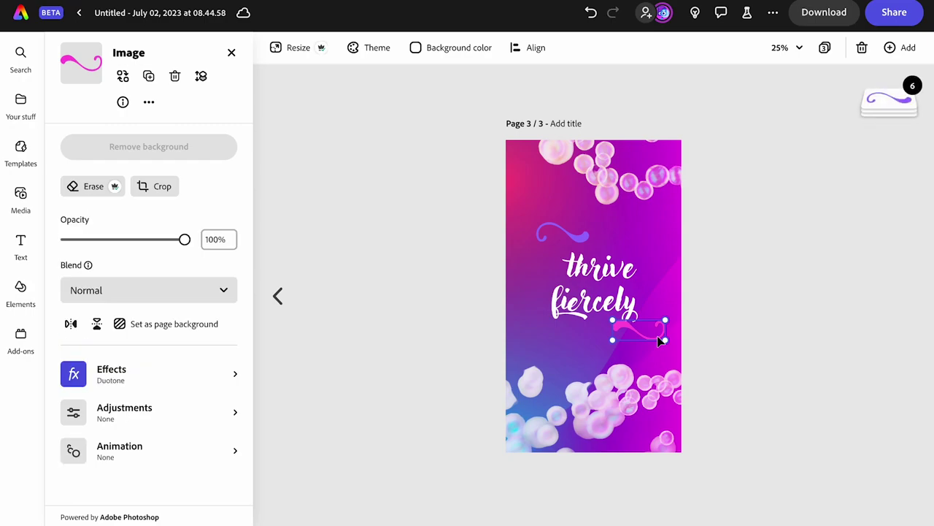
left_click_drag(657, 336, 612, 342)
left_click_drag(585, 235, 613, 241)
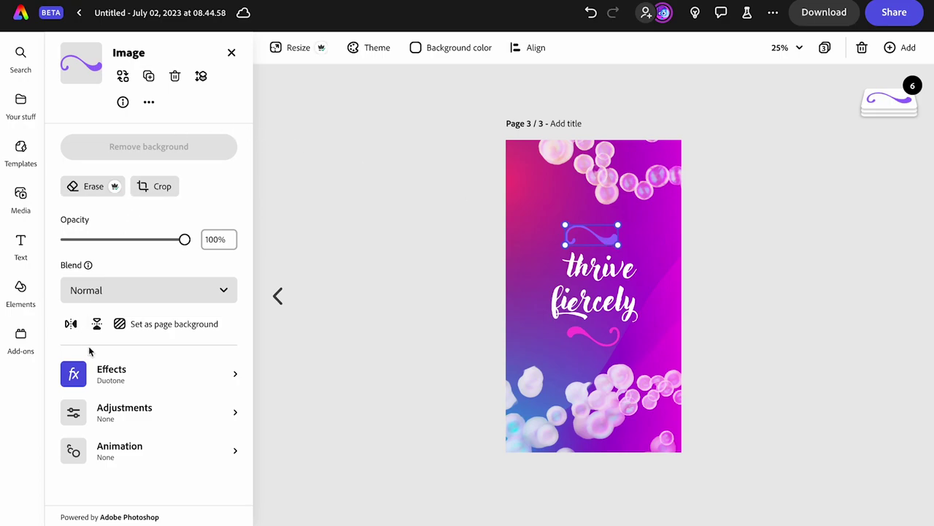
Recolor the upper swirl with the cyan Duotone effect, shifting its shadows color to #00AAFF and darkening it slightly.
left_click(81, 380)
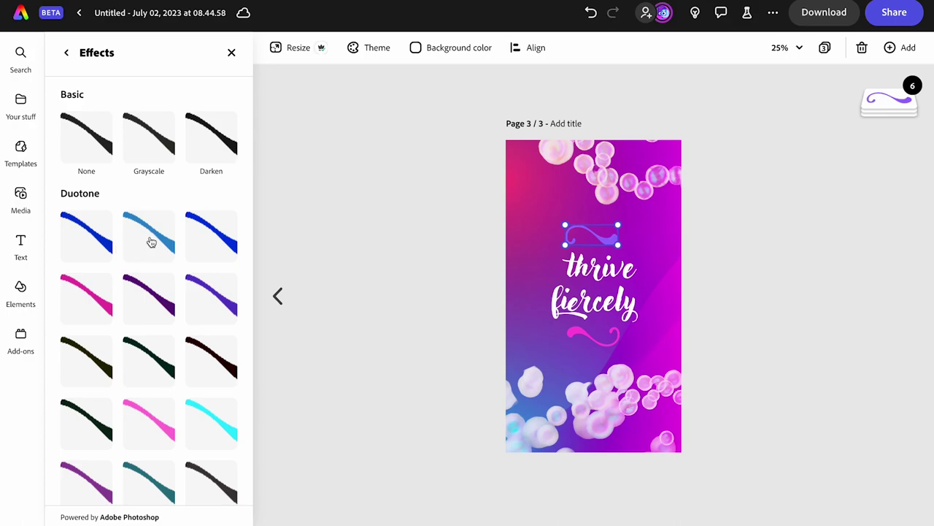
left_click(226, 441)
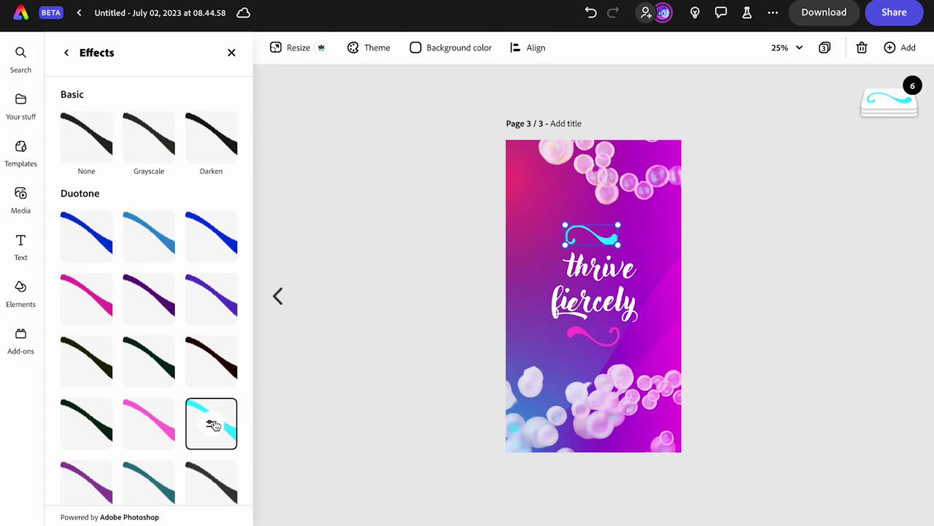
left_click(211, 424)
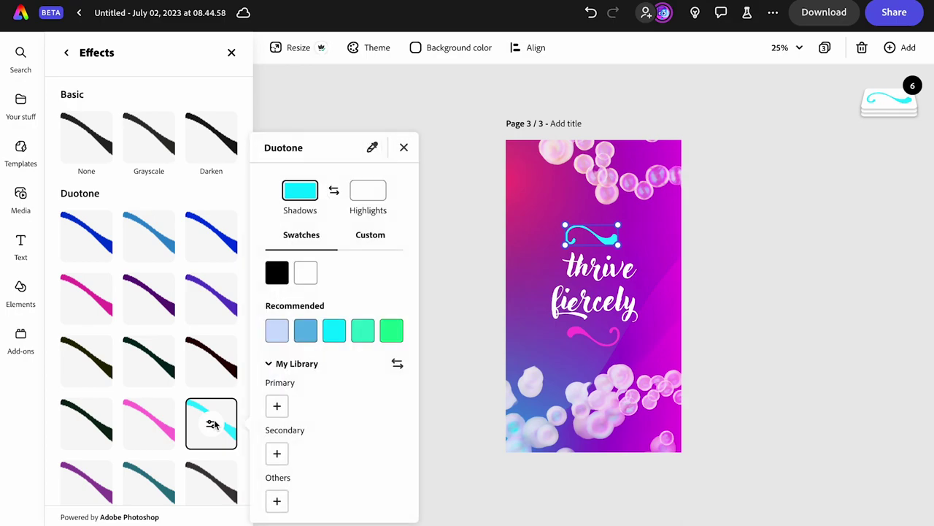
left_click(371, 236)
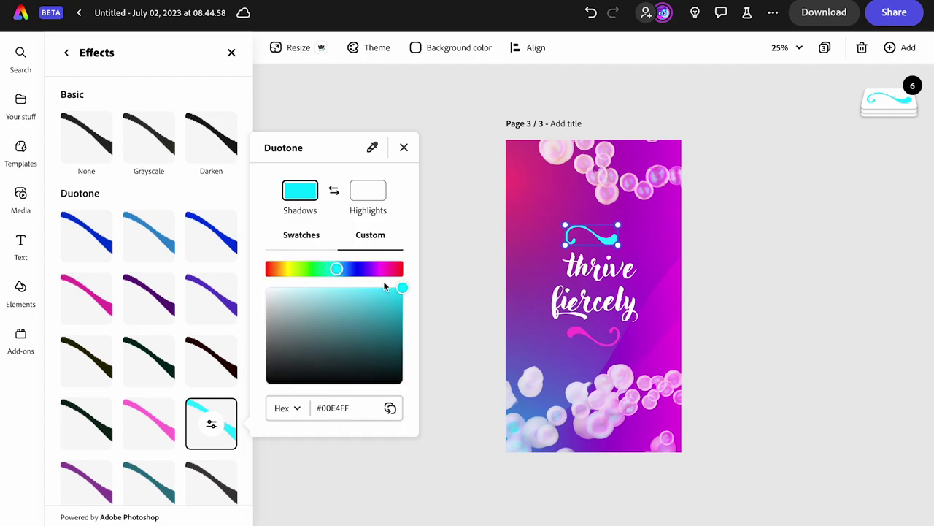
left_click(342, 270)
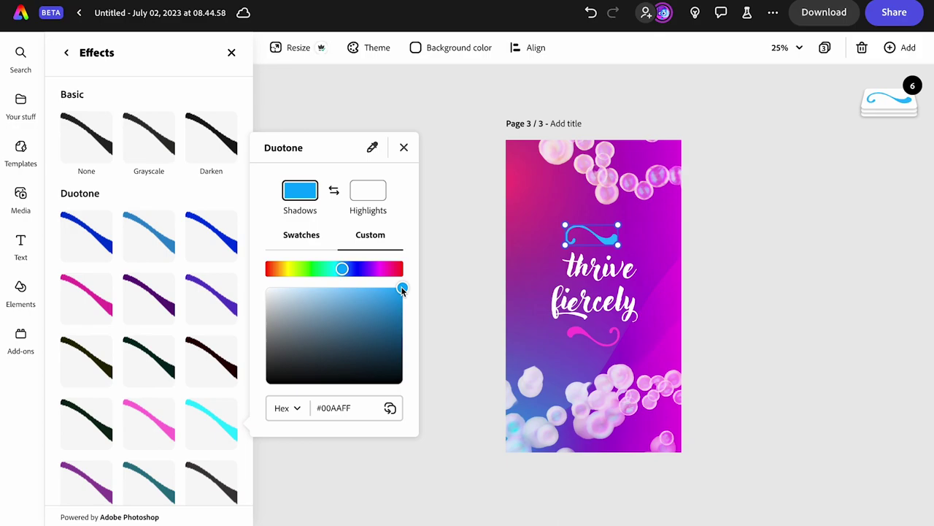
left_click_drag(403, 291, 402, 297)
left_click(467, 172)
Shrink page 3's upper bubbles image, move it back over the page's top area, and flip it vertically.
left_click(635, 176)
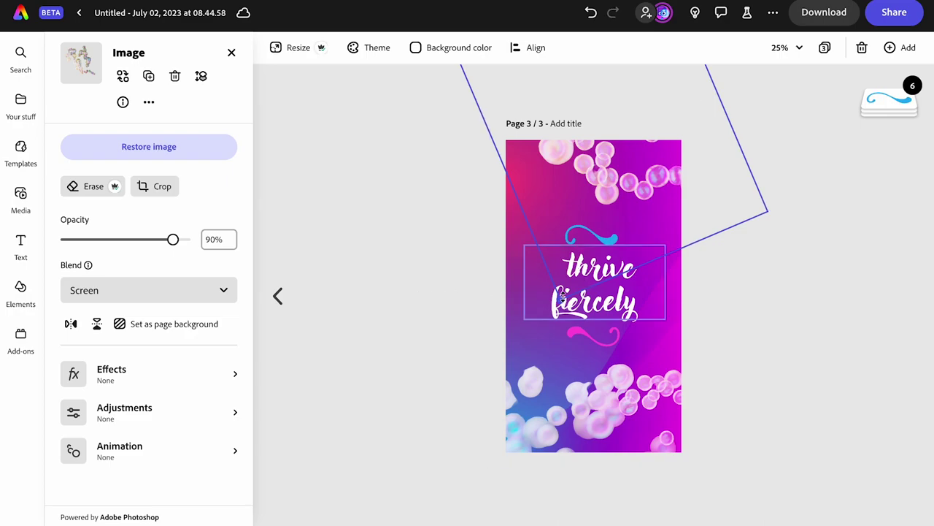
left_click_drag(561, 296, 573, 229)
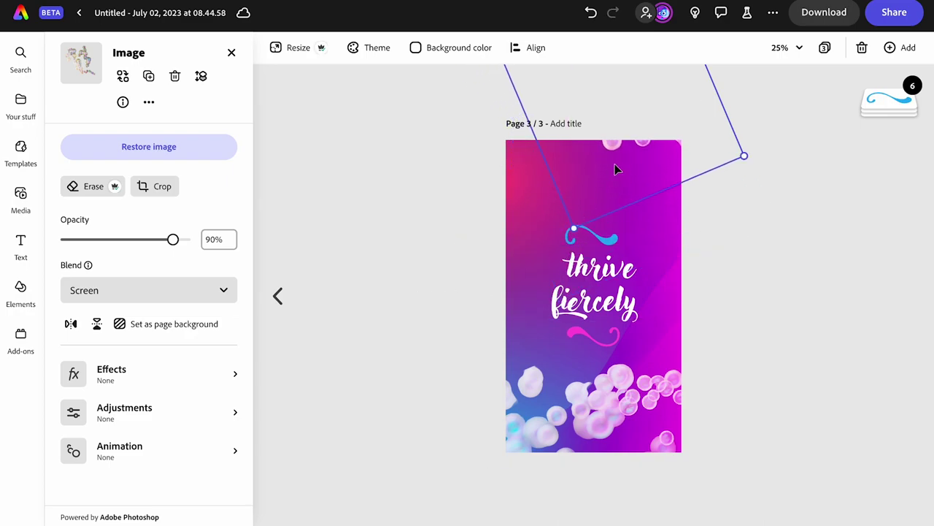
left_click_drag(614, 170, 609, 207)
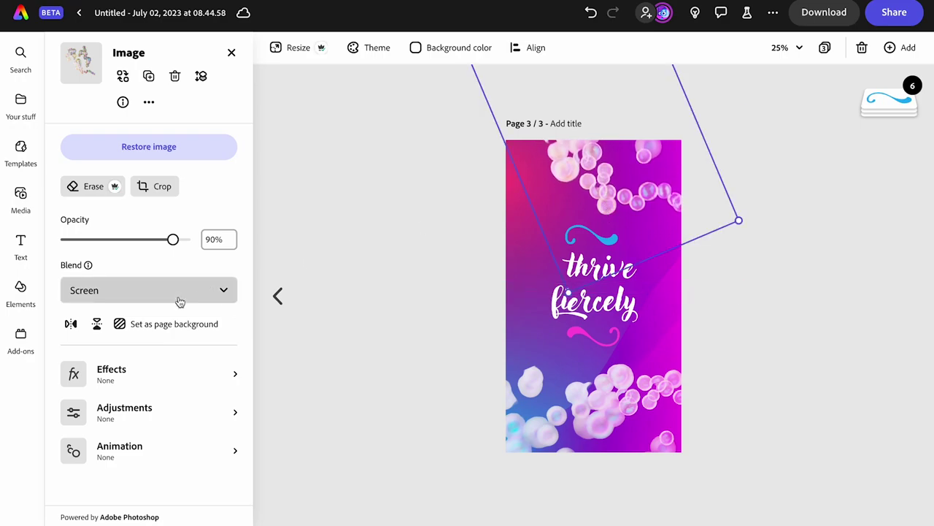
left_click(97, 325)
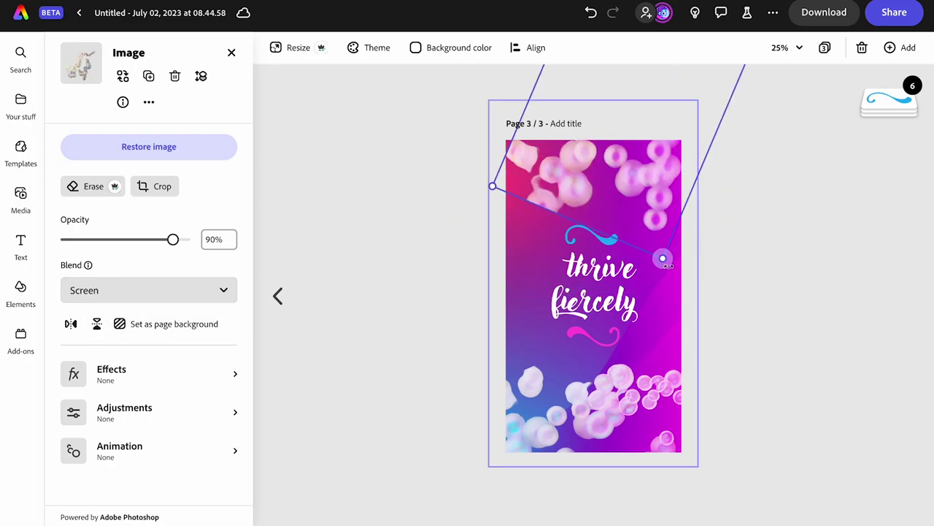
Rotate page 3's upper bubbles image and shift it so its chain of bubbles sits above the cyan swirl.
left_click_drag(662, 263, 546, 270)
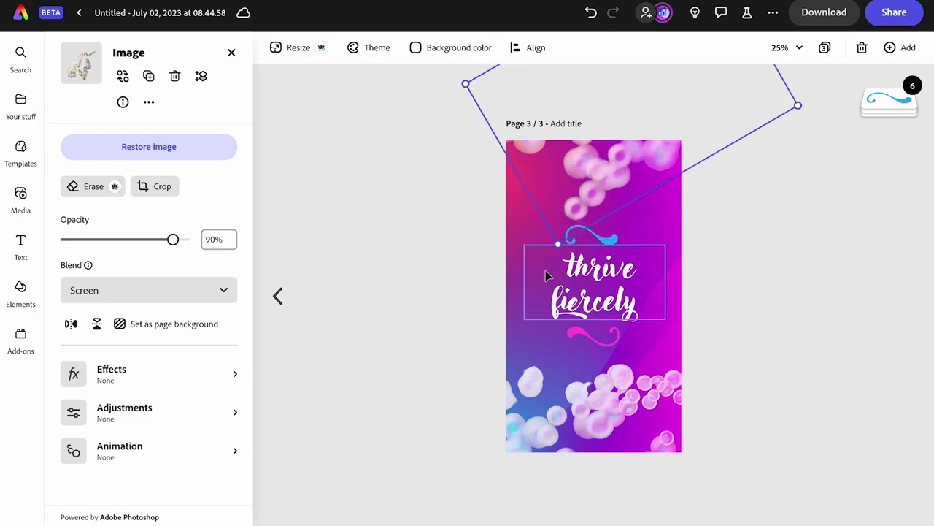
left_click_drag(600, 184, 565, 193)
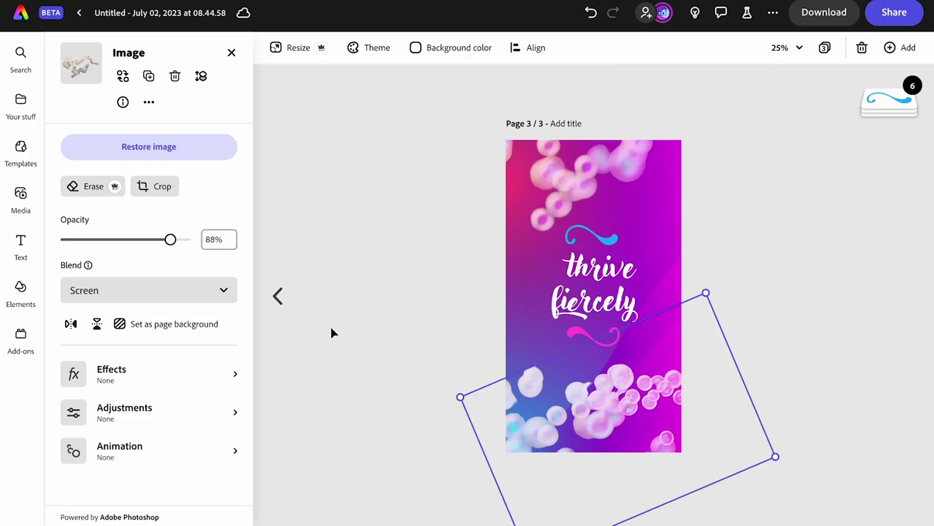
Flip page 3's lower bubbles image vertically and horizontally, and move it up to fill the page's lower area.
left_click(98, 325)
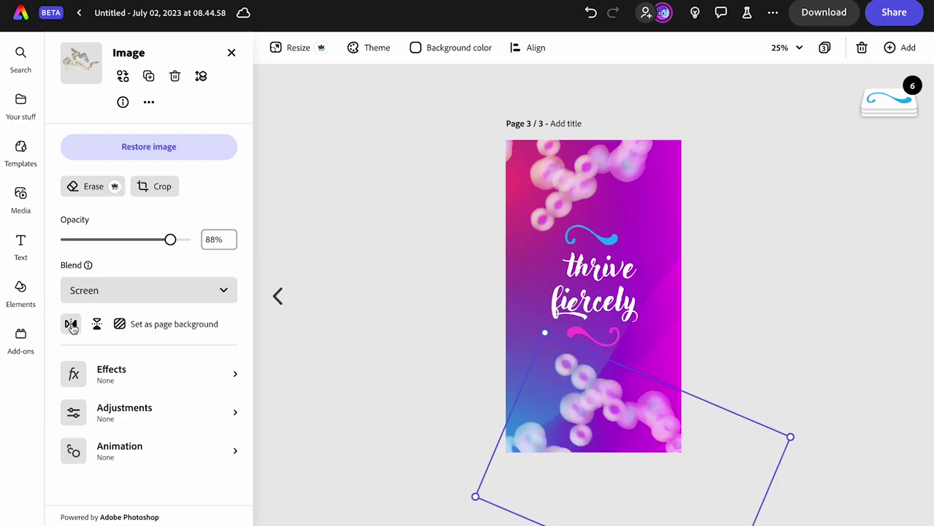
left_click(71, 324)
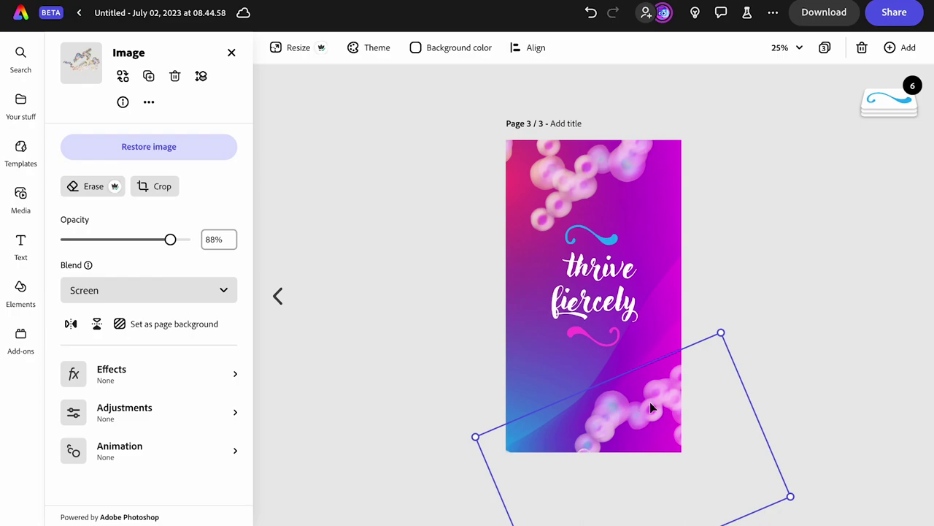
left_click_drag(650, 407, 645, 357)
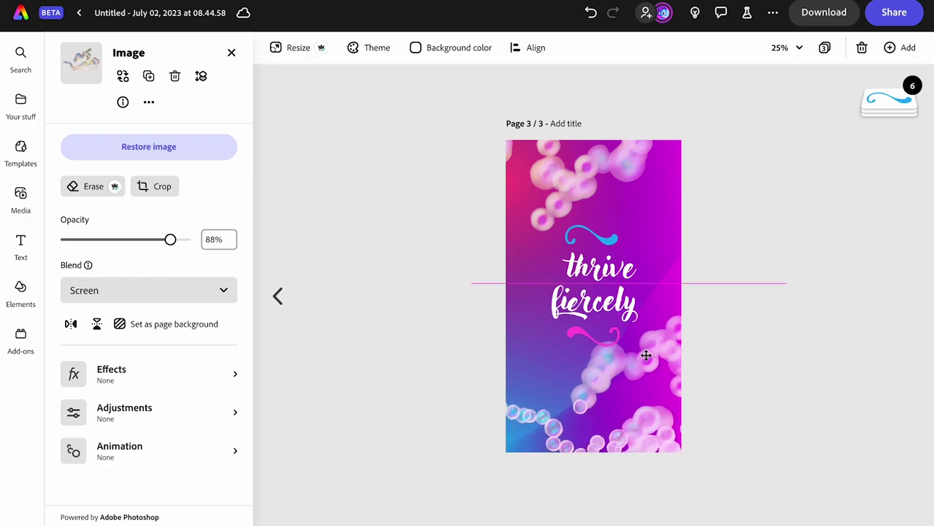
left_click(764, 231)
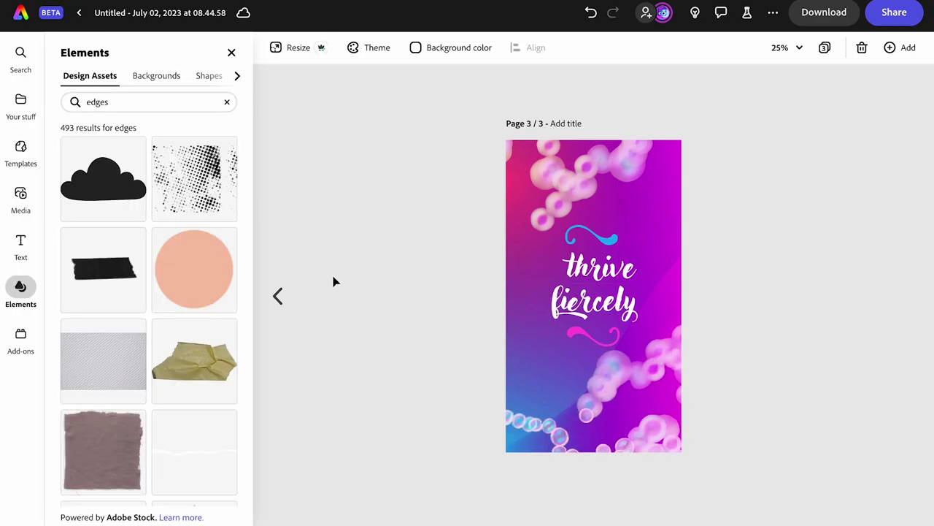
Recolor page 1's upper swirl with the cyan Duotone effect and darken its color slightly.
left_click(278, 296)
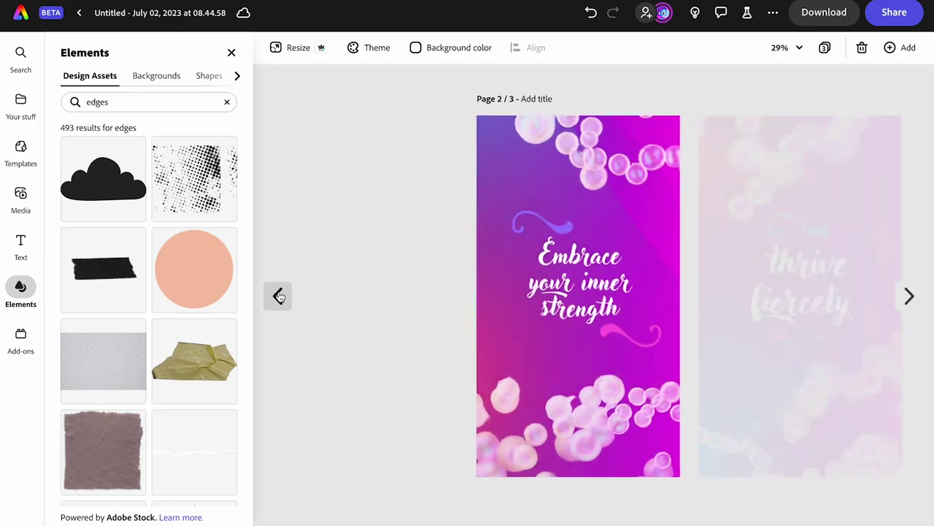
left_click(278, 295)
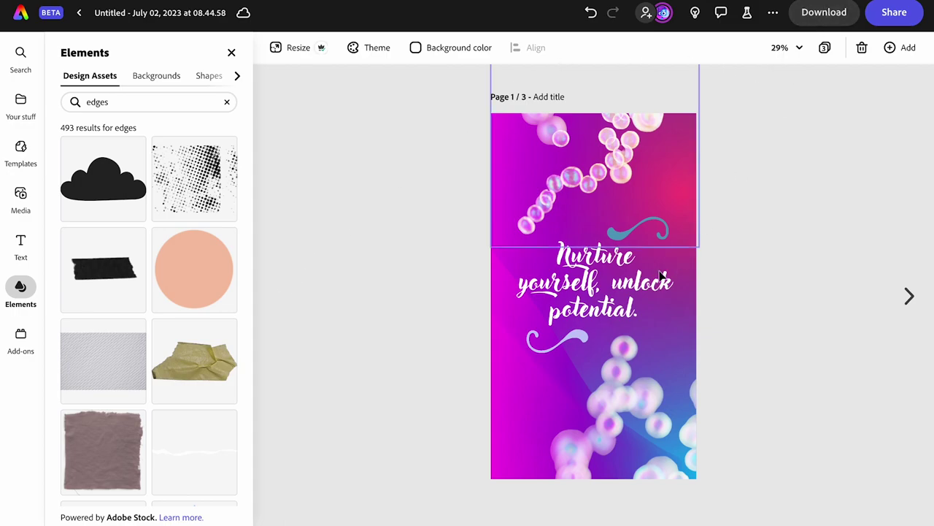
left_click(630, 230)
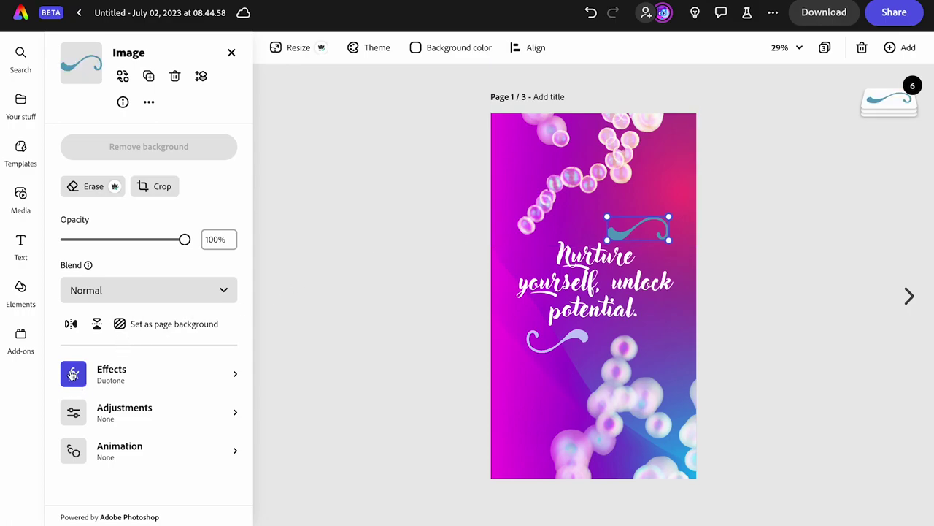
left_click(73, 374)
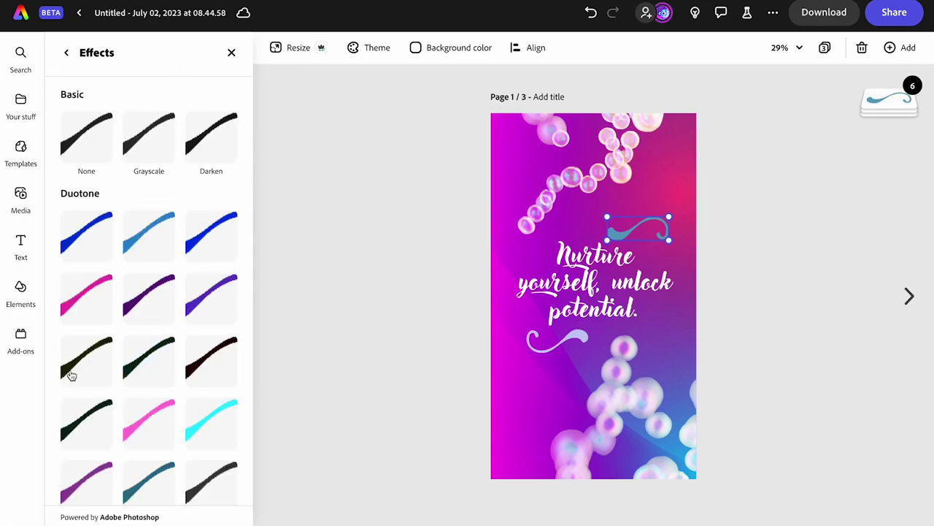
left_click(208, 423)
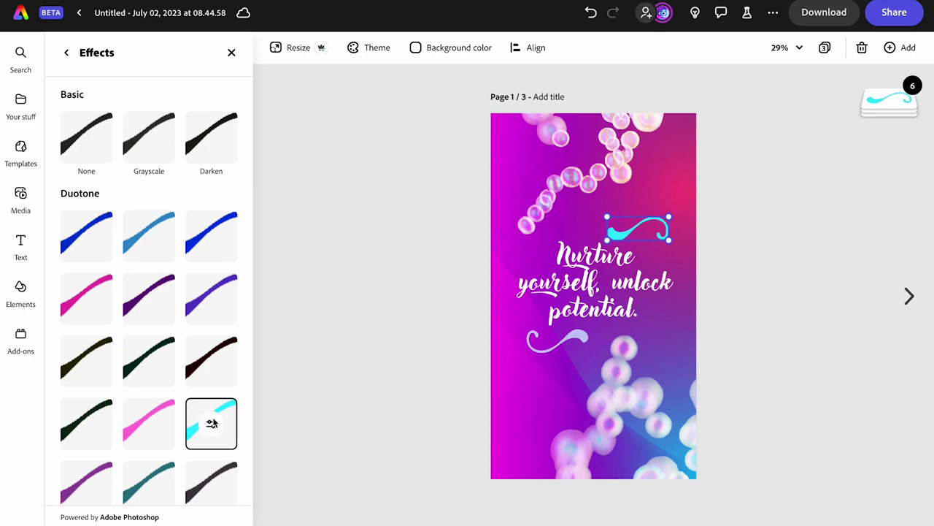
left_click(211, 423)
left_click_drag(402, 298, 402, 311)
left_click(417, 229)
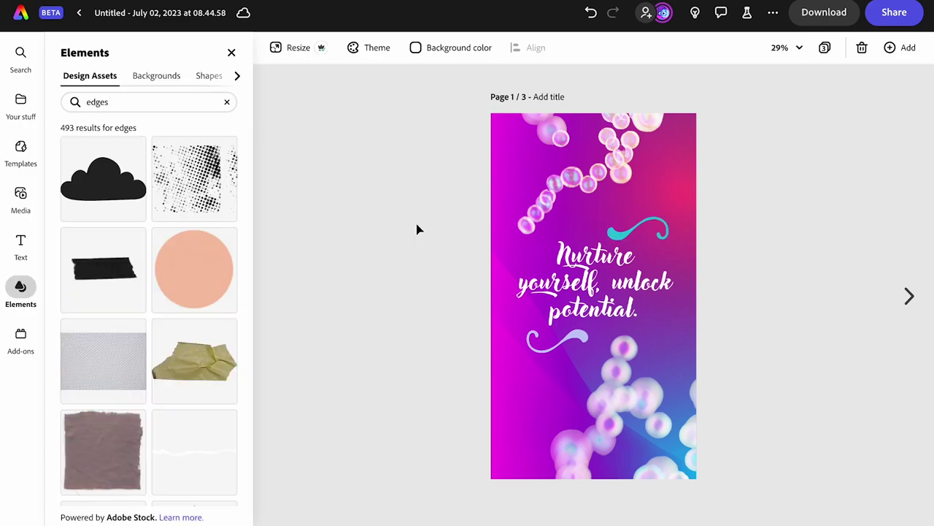
Set up a download of all pages in JPG format.
left_click(824, 12)
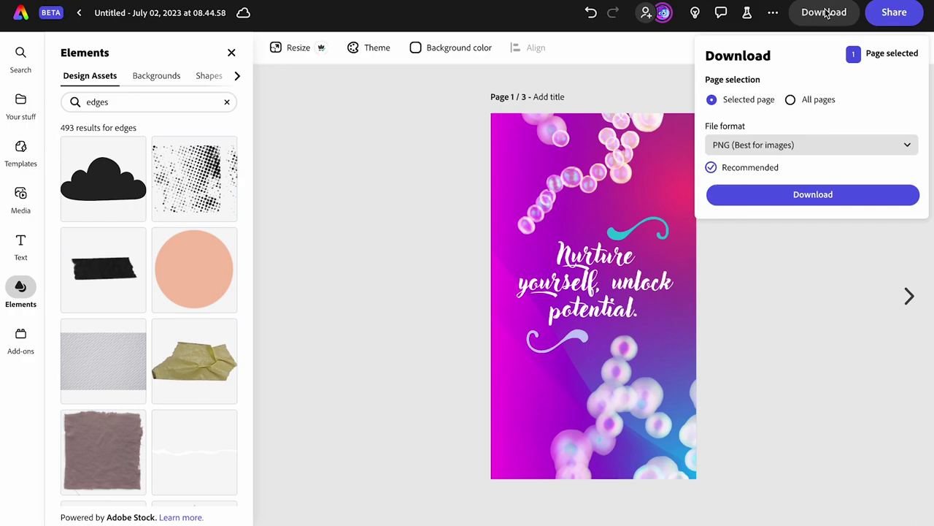
left_click(790, 100)
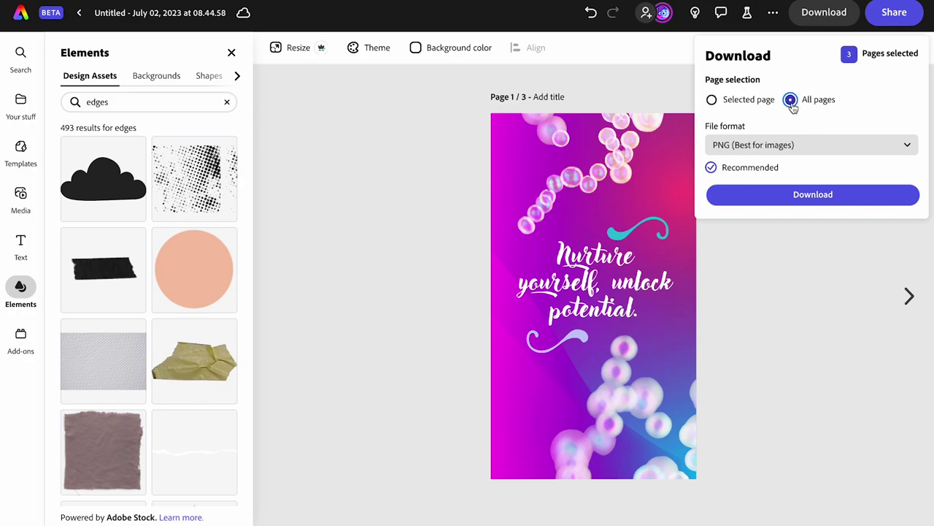
left_click(836, 144)
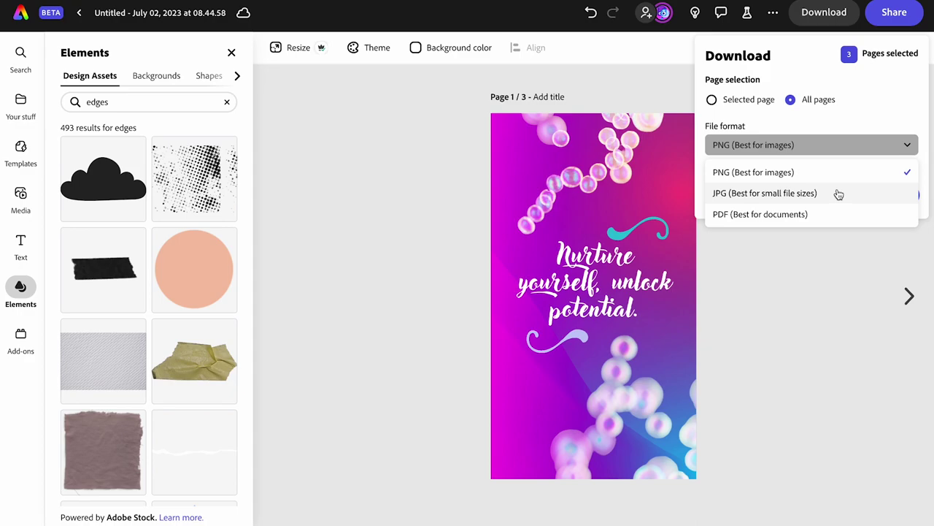
left_click(838, 194)
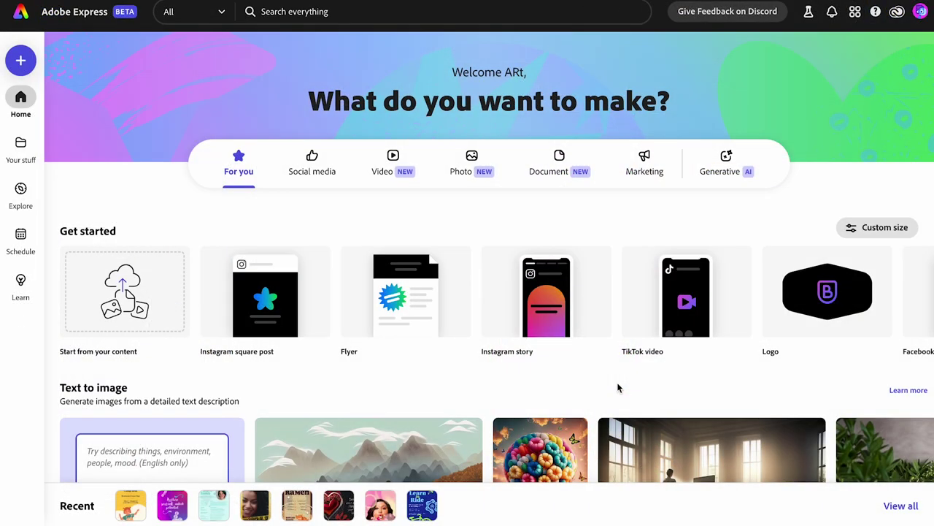
Create an Instagram story from scratch and set its background to the custom tan color #D4AA79.
mouse_move(572, 284)
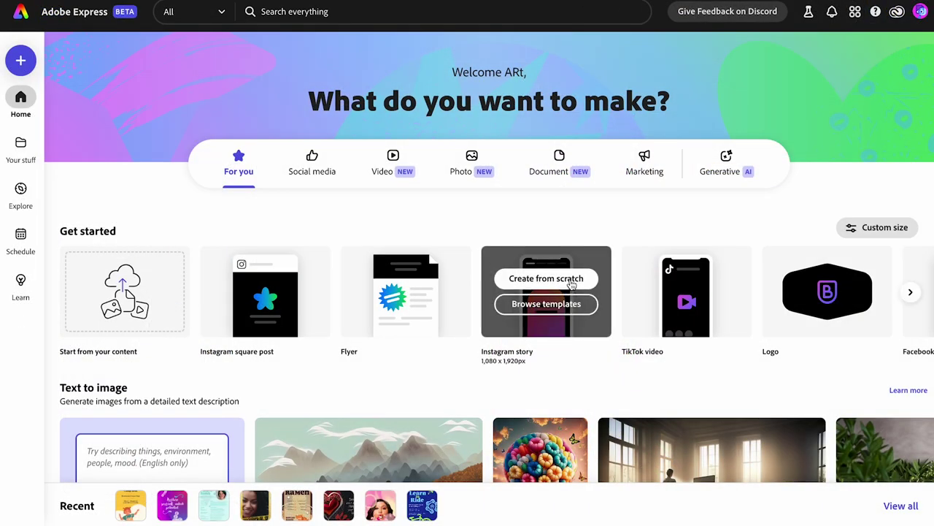
left_click(572, 284)
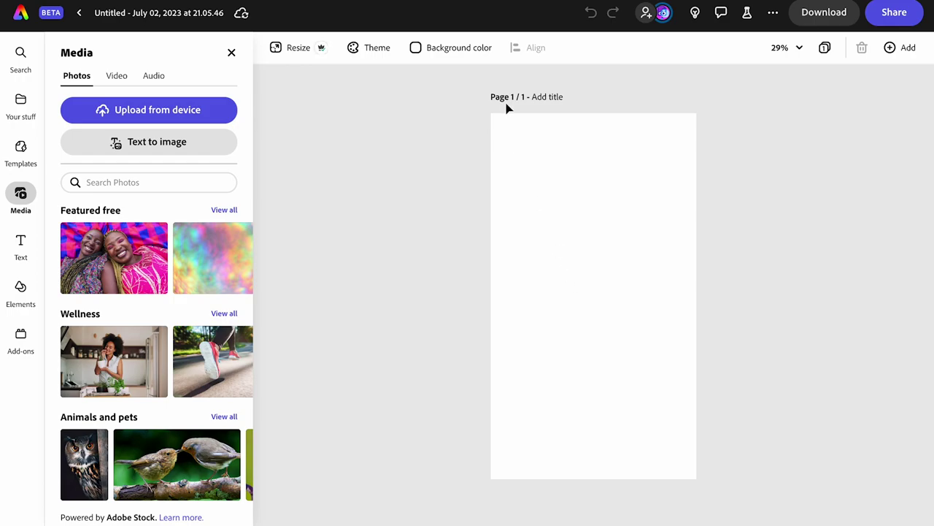
left_click(464, 51)
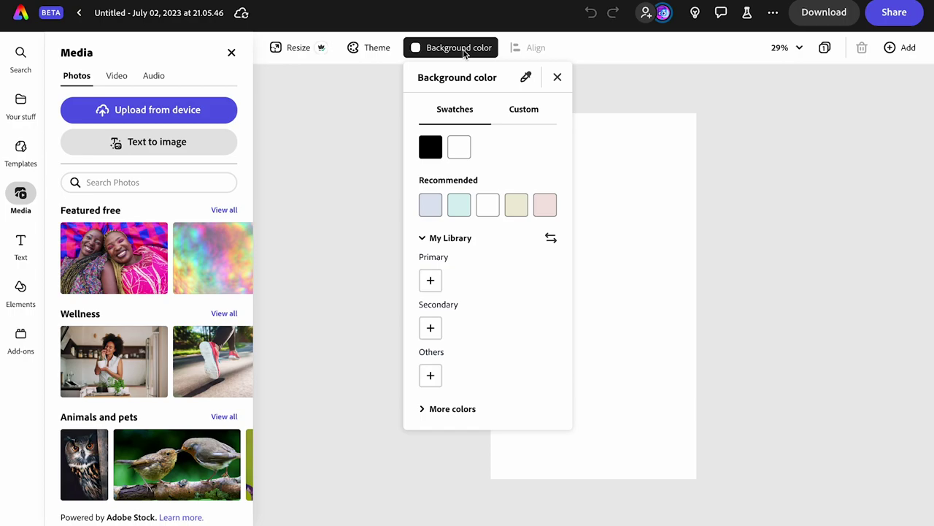
left_click(443, 413)
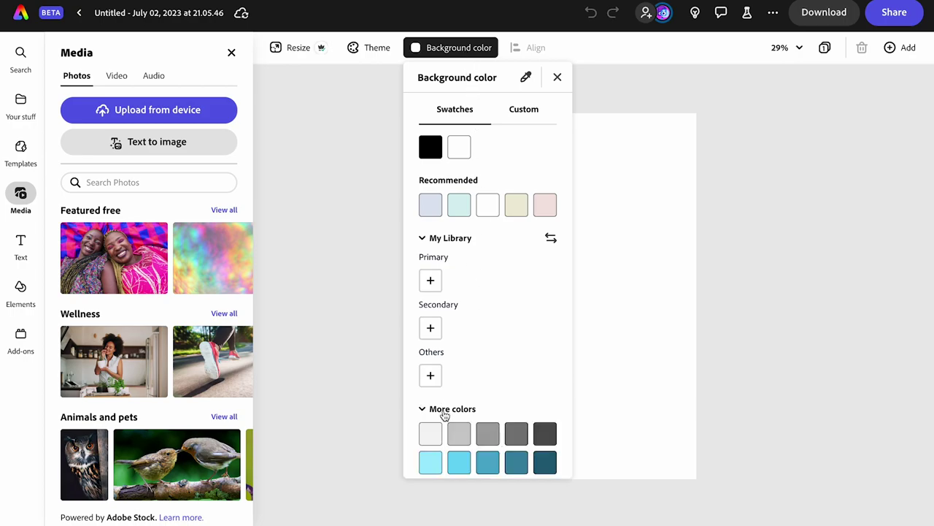
scroll(444, 414, "down", 5)
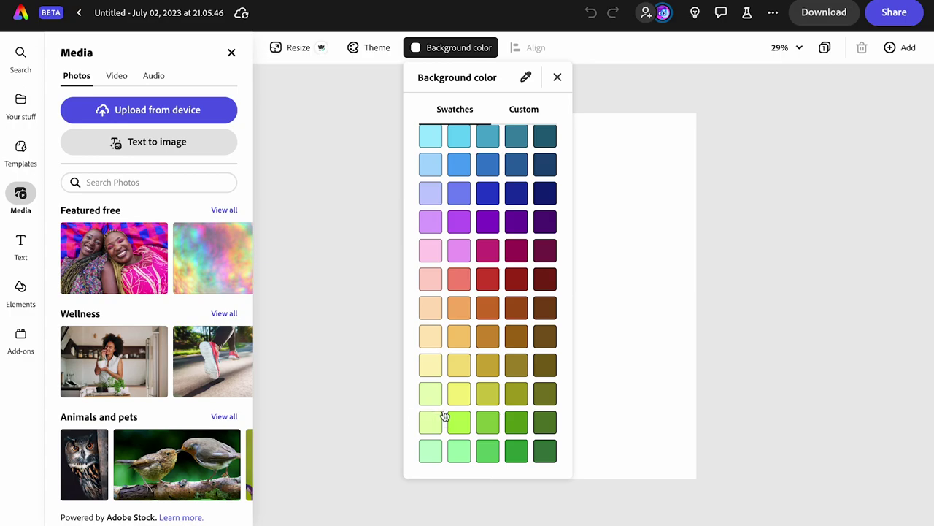
left_click(460, 342)
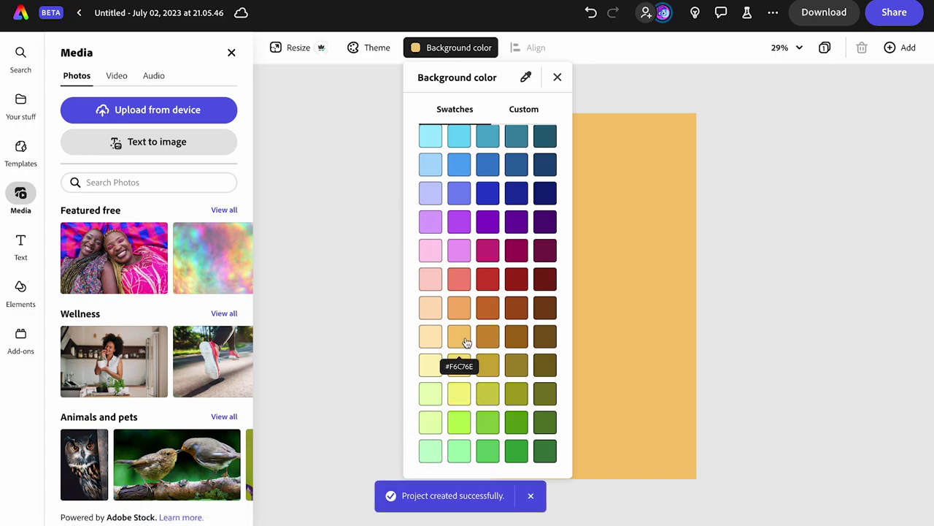
scroll(489, 314, "up", 3)
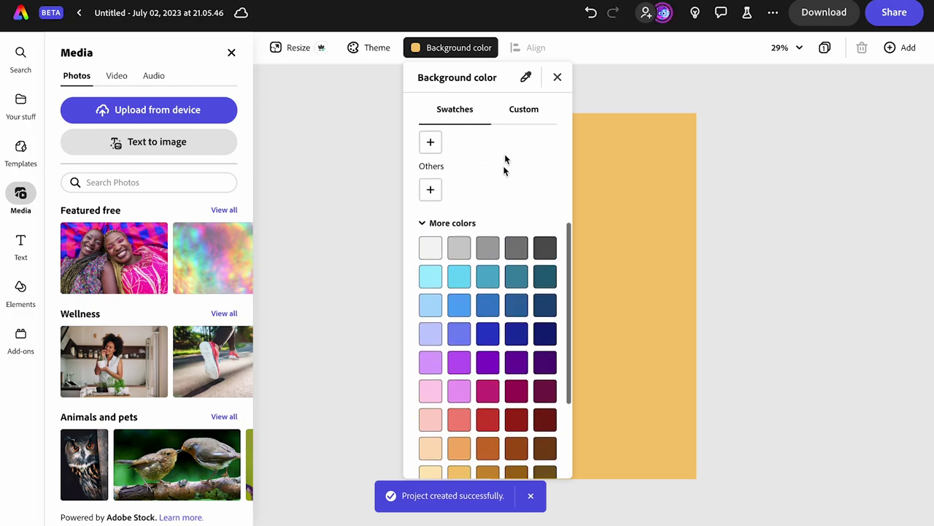
left_click(524, 111)
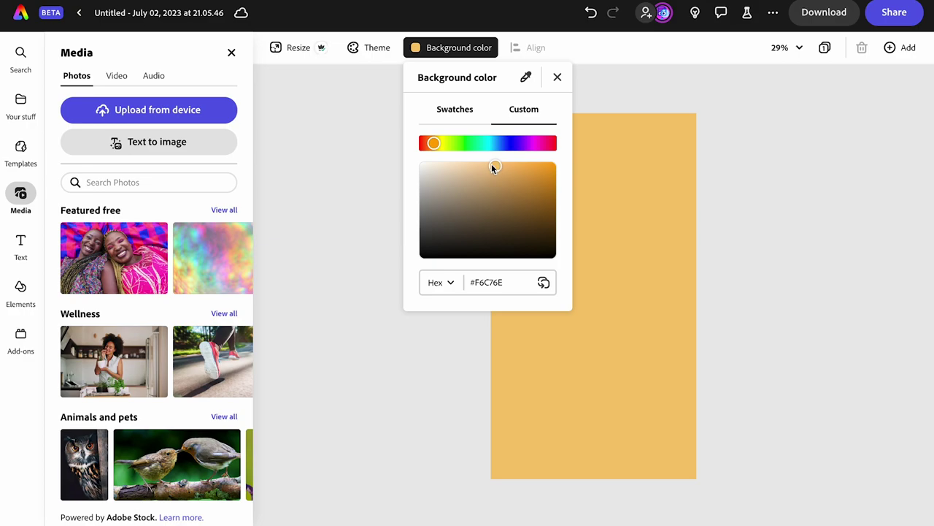
left_click_drag(492, 168, 482, 176)
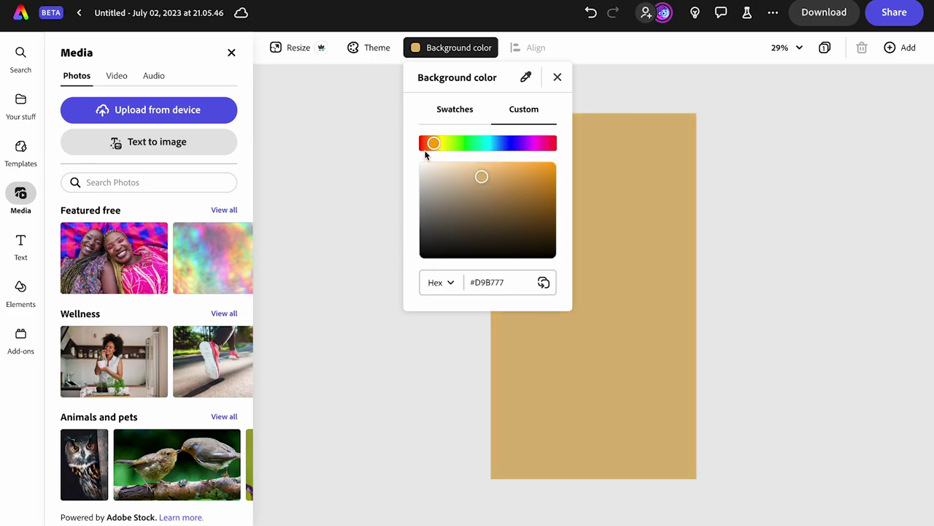
left_click_drag(432, 144, 430, 144)
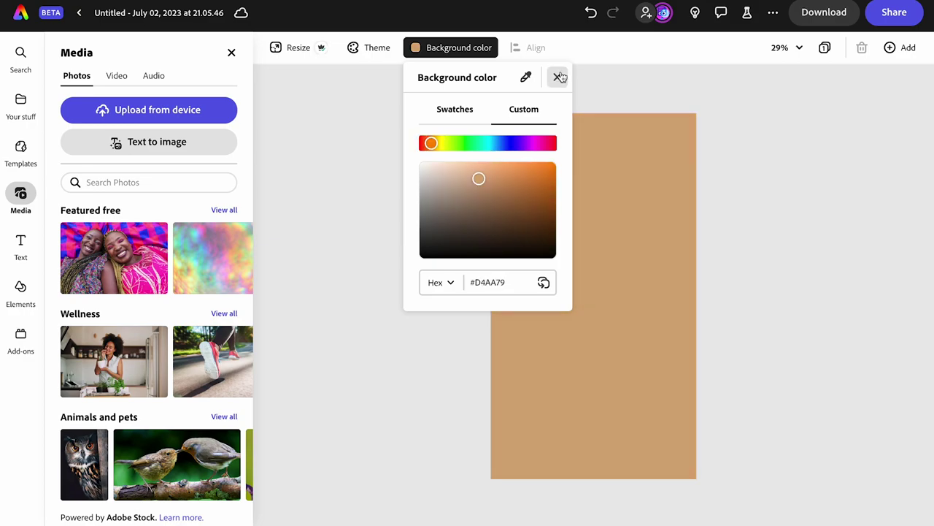
left_click(558, 77)
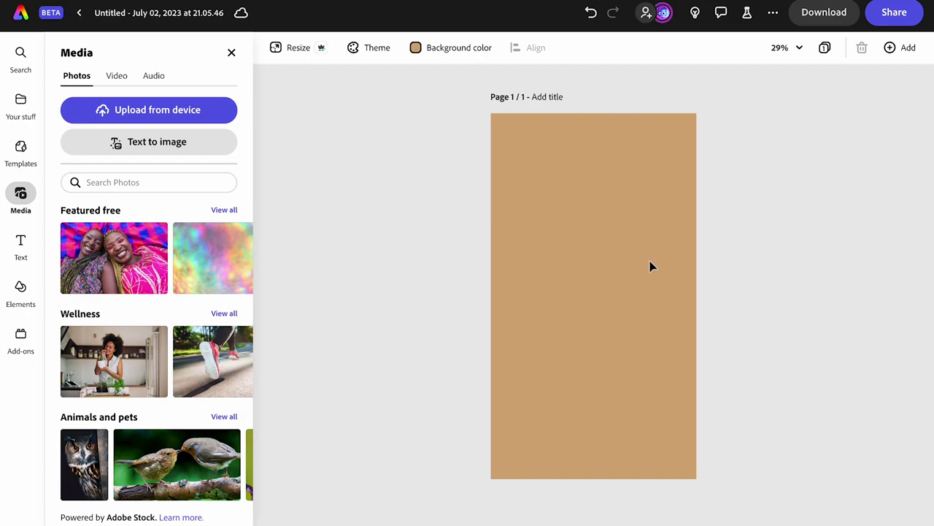
Search the design assets for "thought bubble" and add the light blue cloud-shaped bubble to the page.
left_click(16, 295)
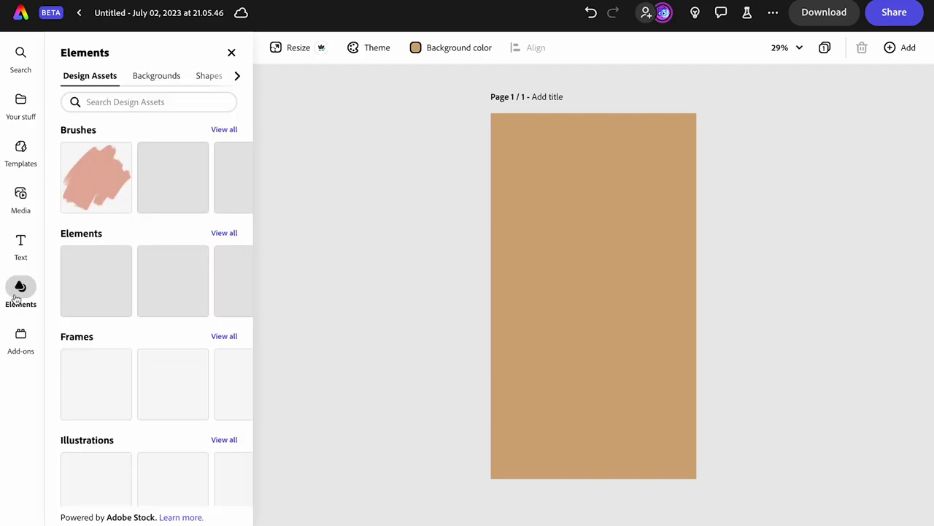
left_click(134, 101)
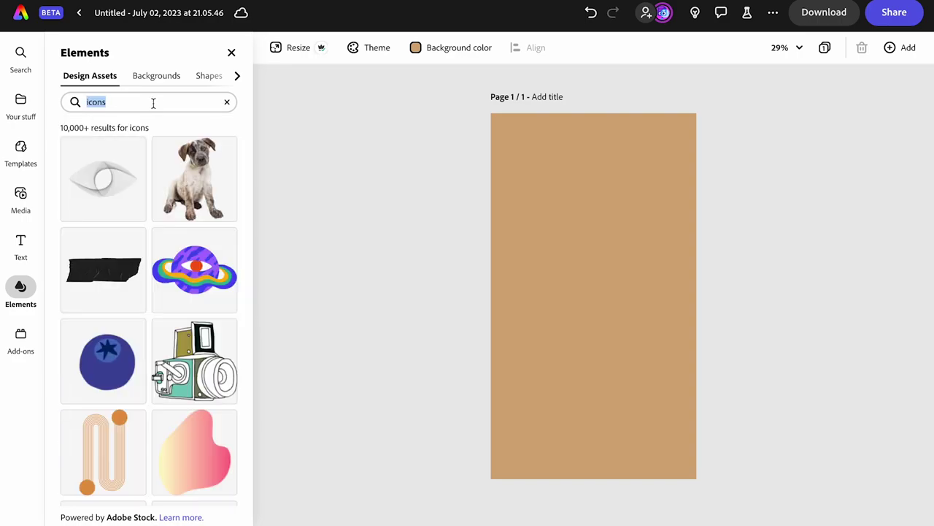
type("thought bubble")
scroll(160, 241, "down", 10)
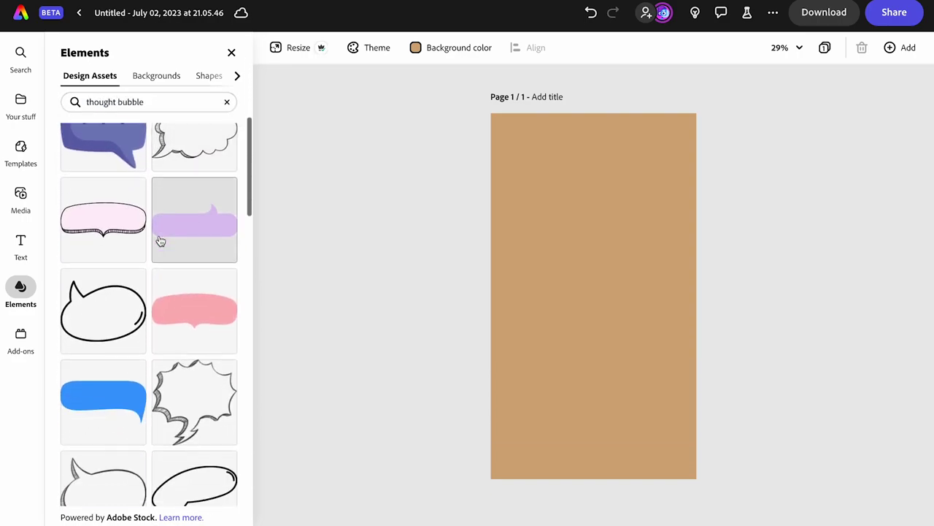
scroll(159, 241, "down", 10)
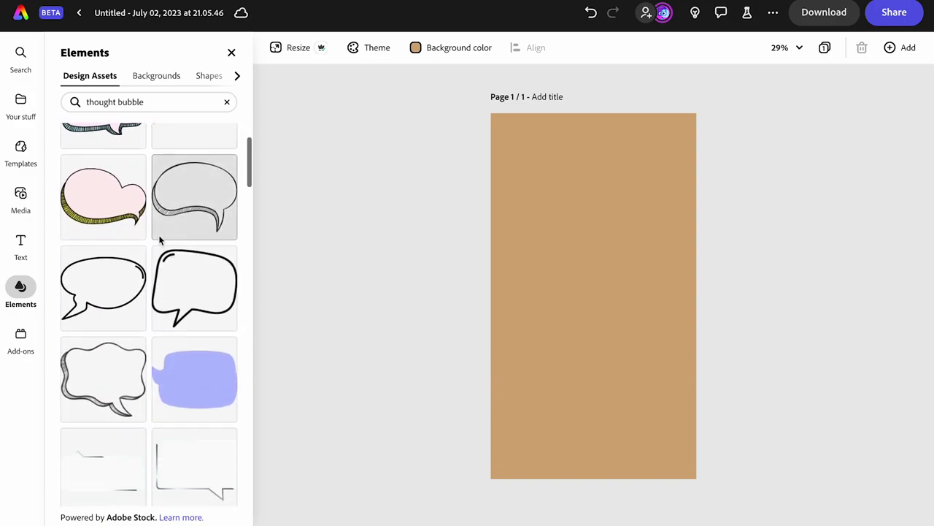
left_click(160, 241)
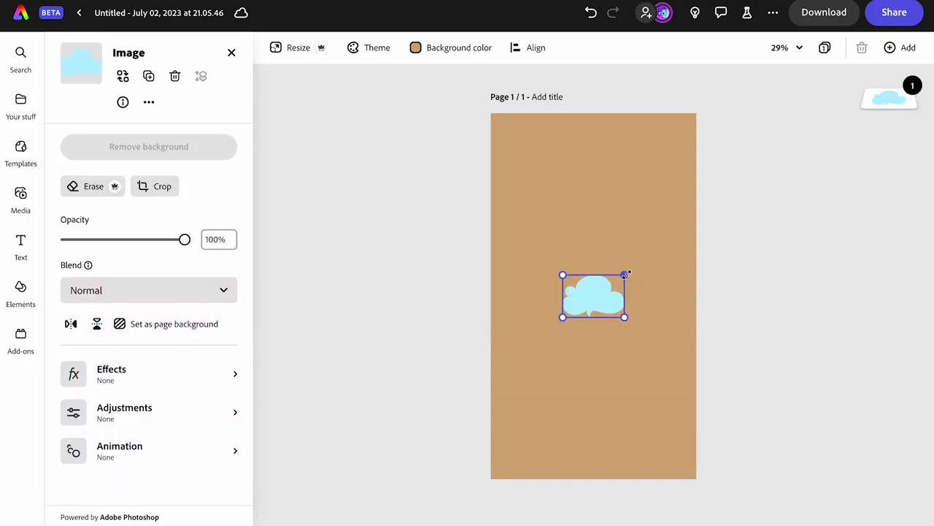
Enlarge the light blue bubble beyond the page width, rotate it counterclockwise, and move it over the page's bottom area.
left_click_drag(624, 275, 752, 185)
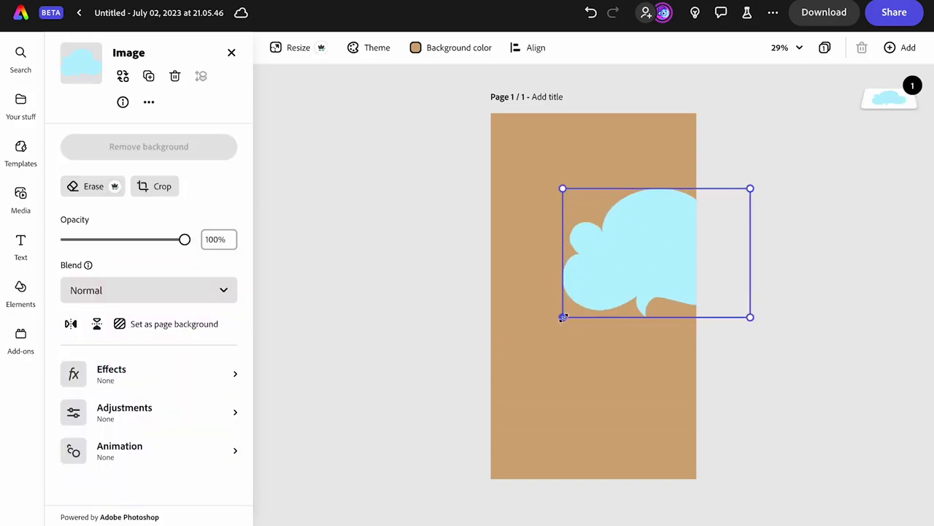
left_click_drag(562, 317, 463, 401)
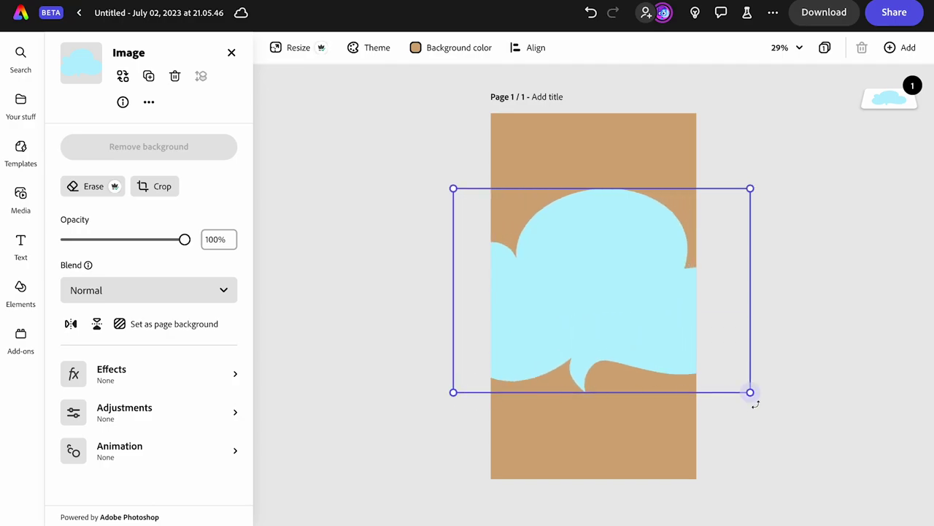
left_click_drag(755, 396, 790, 314)
left_click_drag(651, 283, 665, 433)
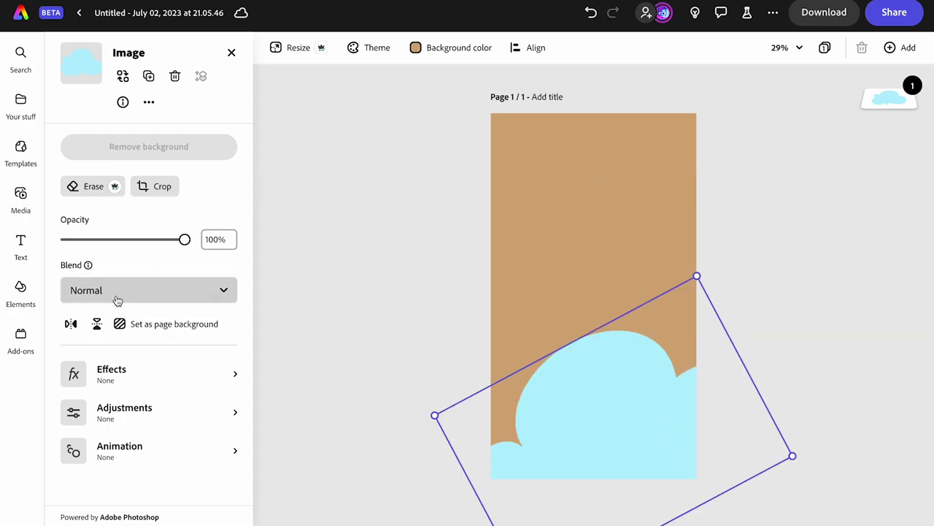
Apply the light tan duotone effect to the cloud-shaped bubble.
left_click(110, 371)
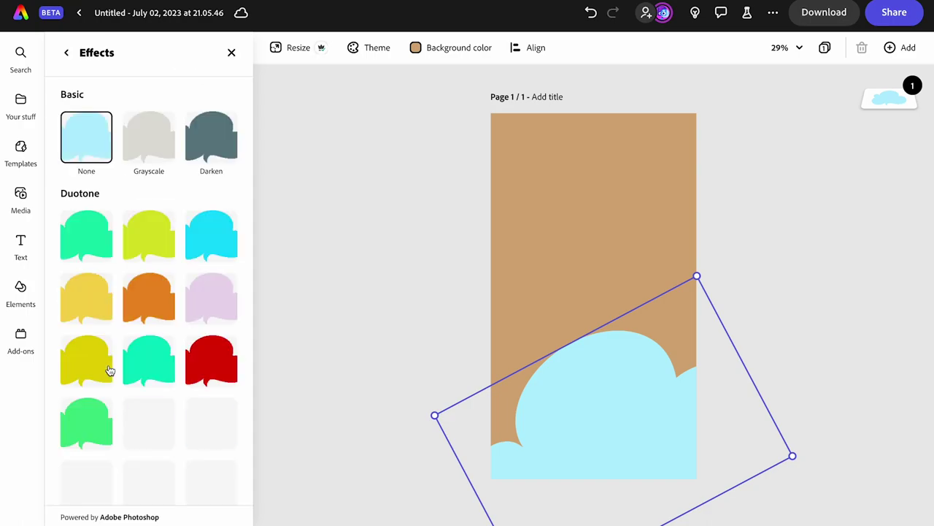
scroll(109, 368, "down", 2)
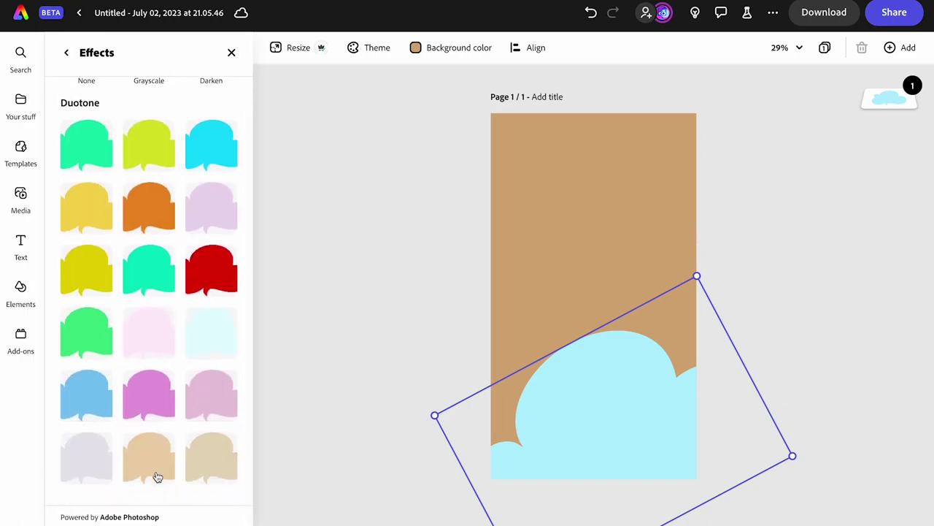
left_click(156, 461)
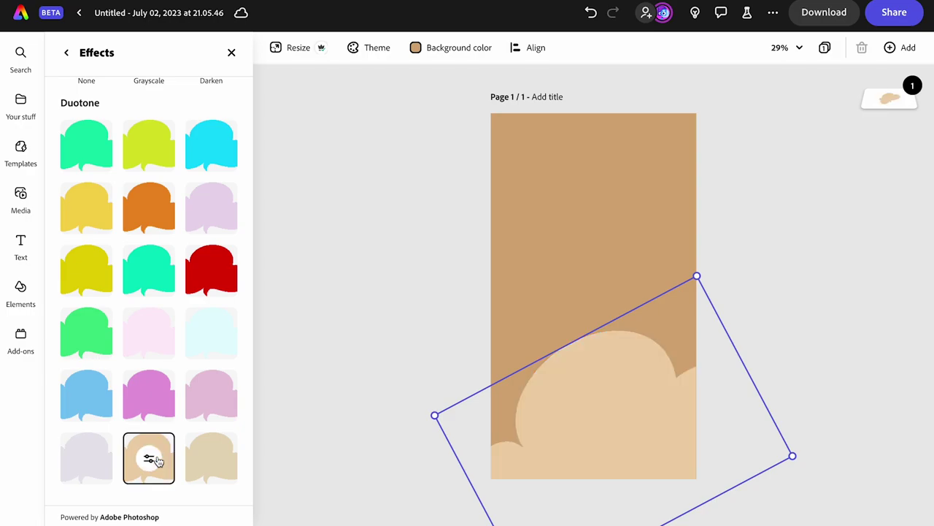
scroll(125, 262, "up", 3)
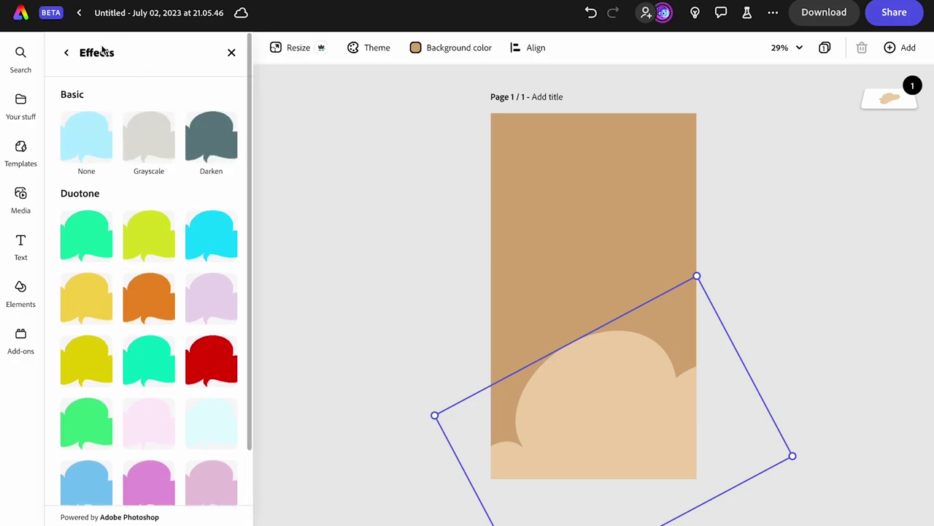
left_click(68, 51)
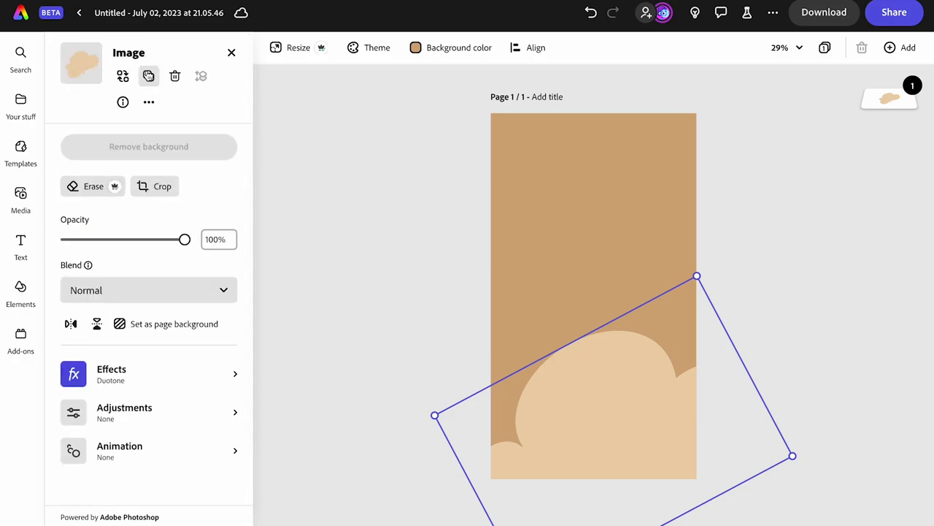
Duplicate the tan bubble, move the copy over the page's upper area, rotate it slightly clockwise, and enlarge it.
left_click(148, 76)
left_click_drag(588, 361, 548, 86)
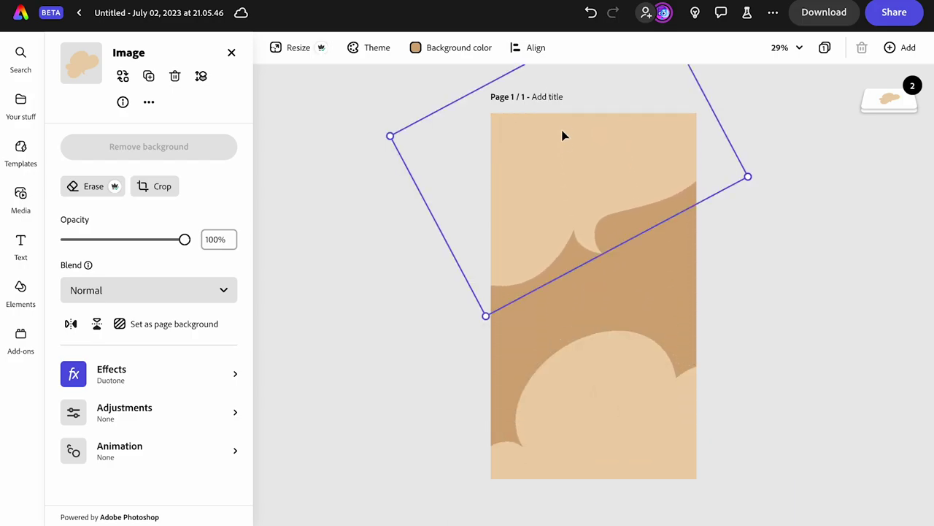
mouse_move(467, 343)
left_mouse_down()
mouse_move(606, 350)
mouse_move(461, 338)
left_mouse_up()
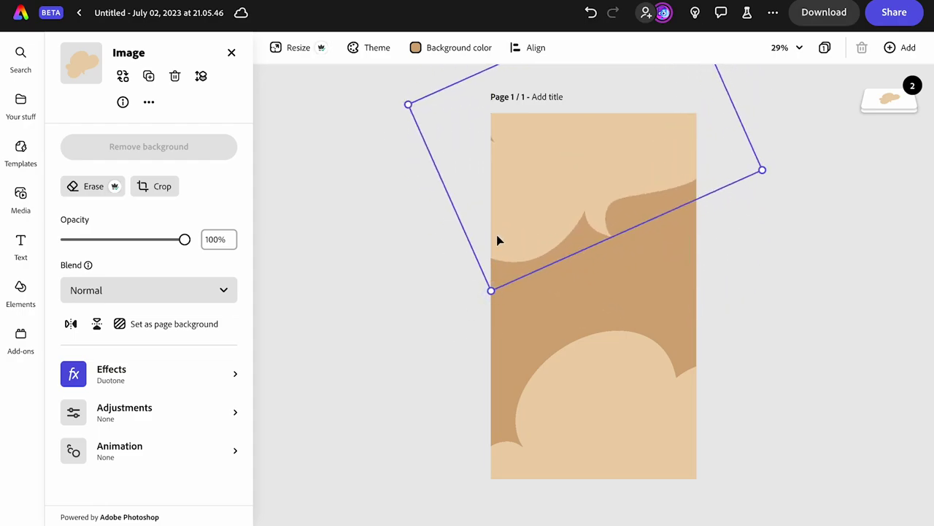
left_click_drag(523, 204, 517, 209)
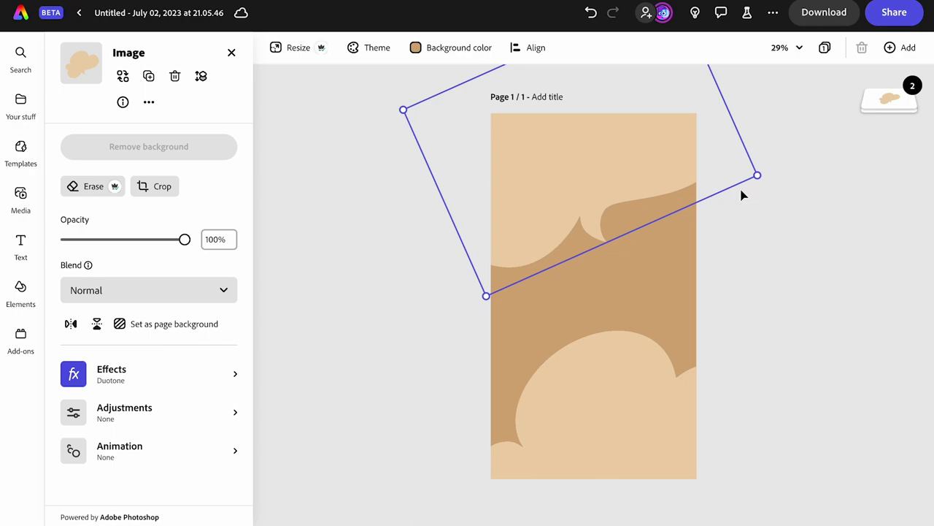
left_click_drag(486, 295, 466, 351)
left_click_drag(606, 212, 606, 193)
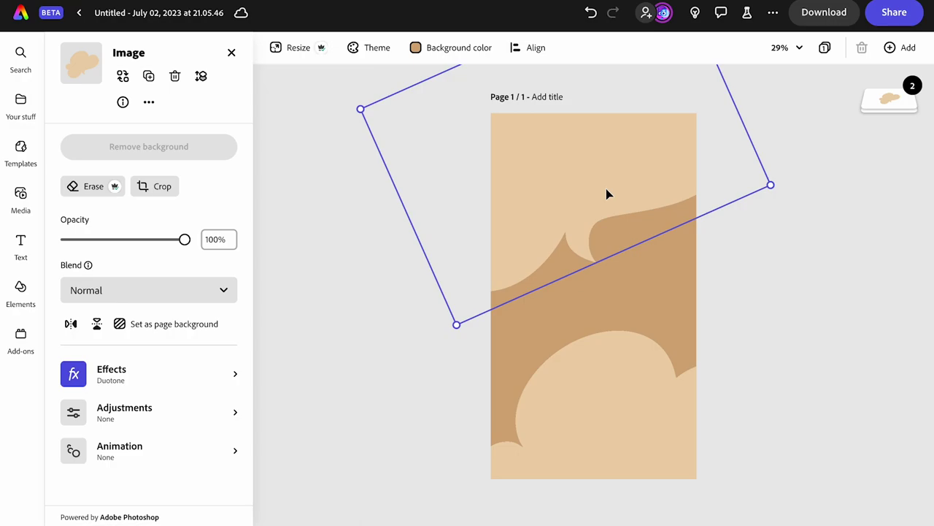
Enlarge the lower bubble, rotate it slightly counterclockwise, and reposition it to fill the page's bottom area.
left_click(646, 365)
left_click_drag(646, 365, 652, 340)
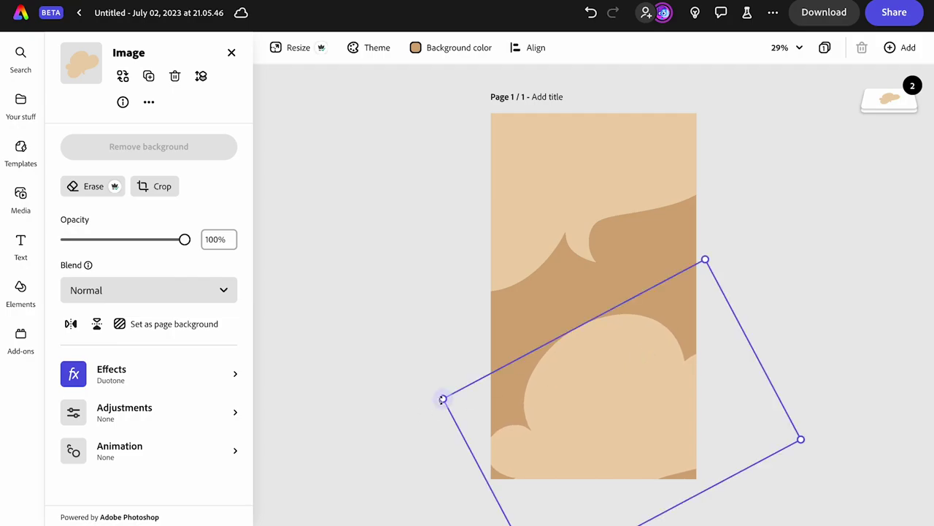
left_click_drag(442, 399, 390, 392)
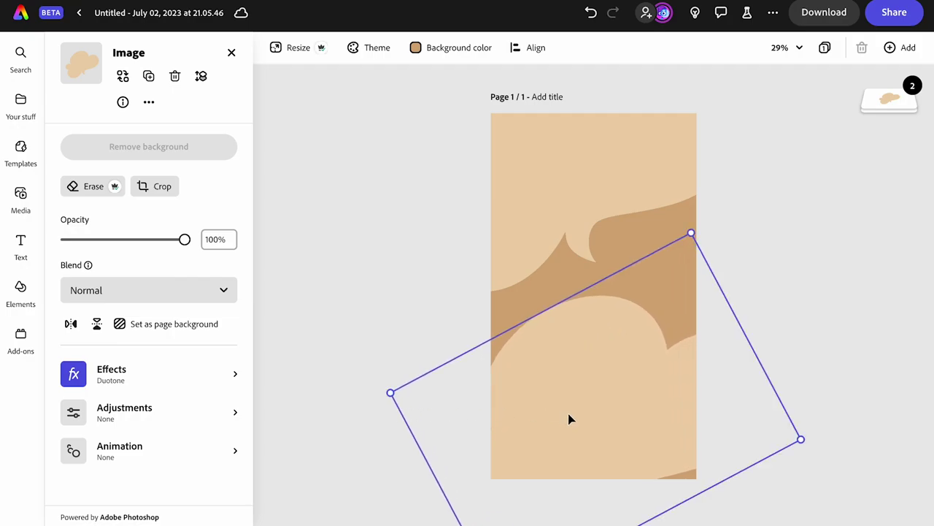
left_click_drag(570, 418, 586, 432)
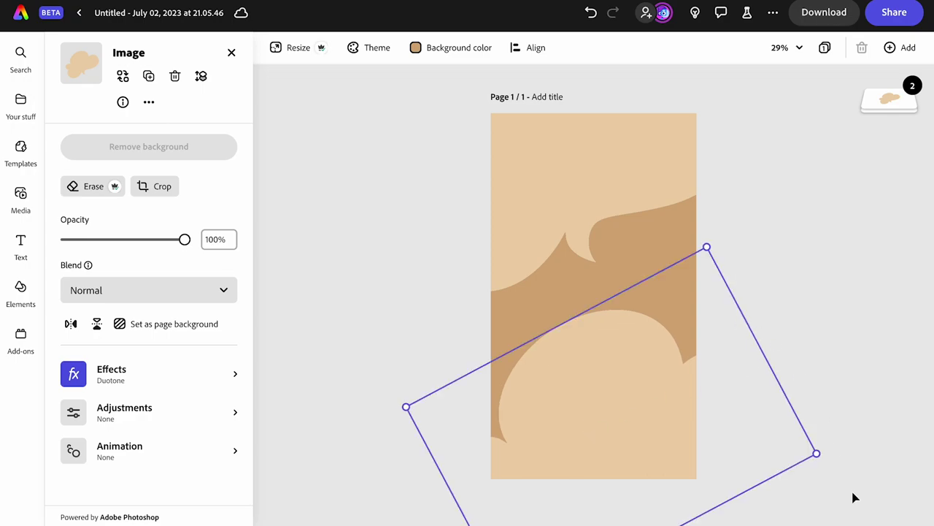
left_click_drag(828, 457, 834, 428)
left_click(836, 338)
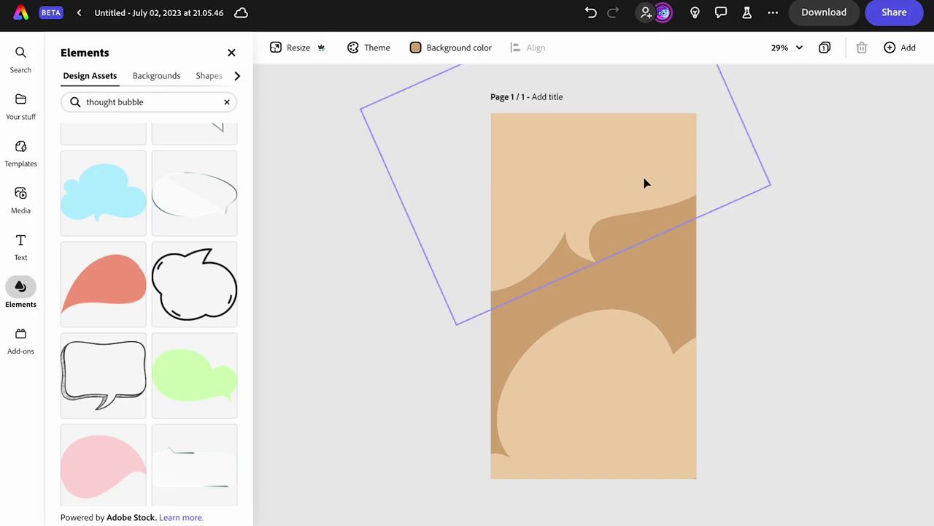
Search the design assets for "kitten" and add the dark brown cartoon cat with the arched back to the page.
triple_click(169, 101)
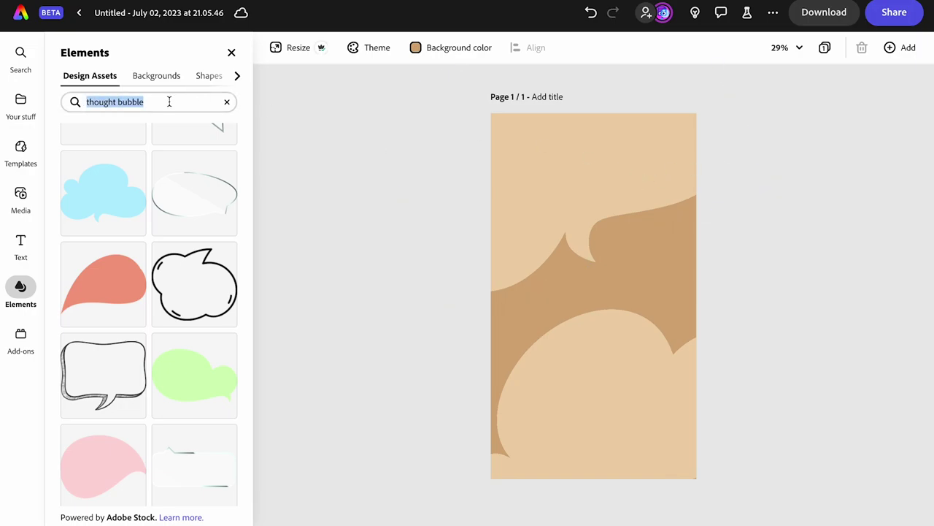
type("kitten")
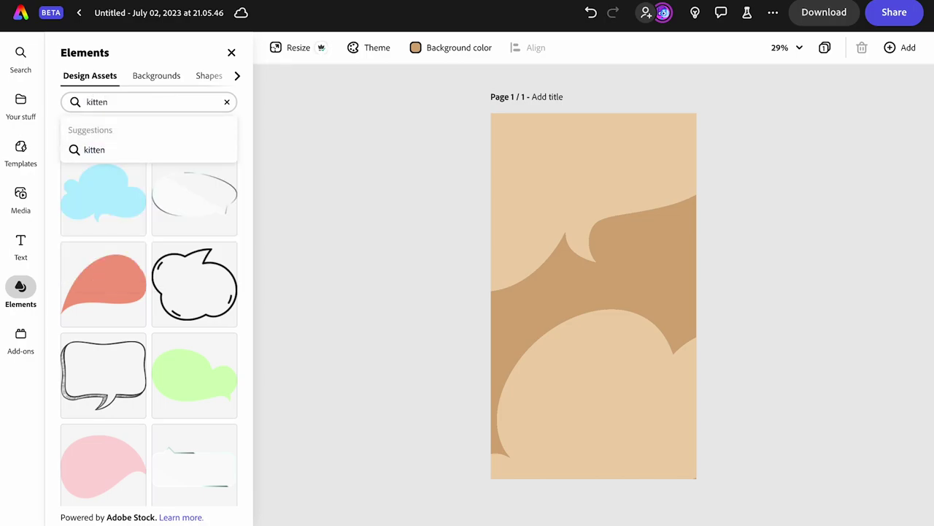
key("Return")
scroll(141, 263, "down", 1)
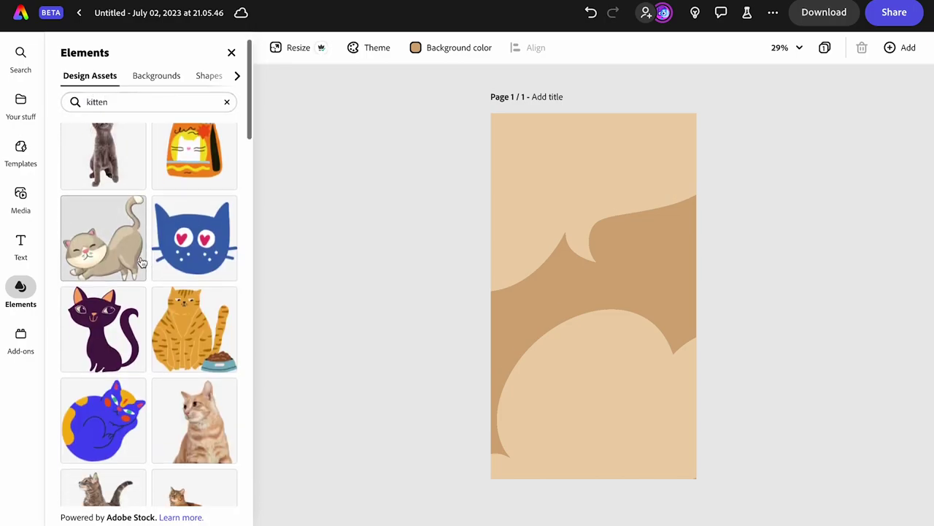
scroll(141, 263, "down", 15)
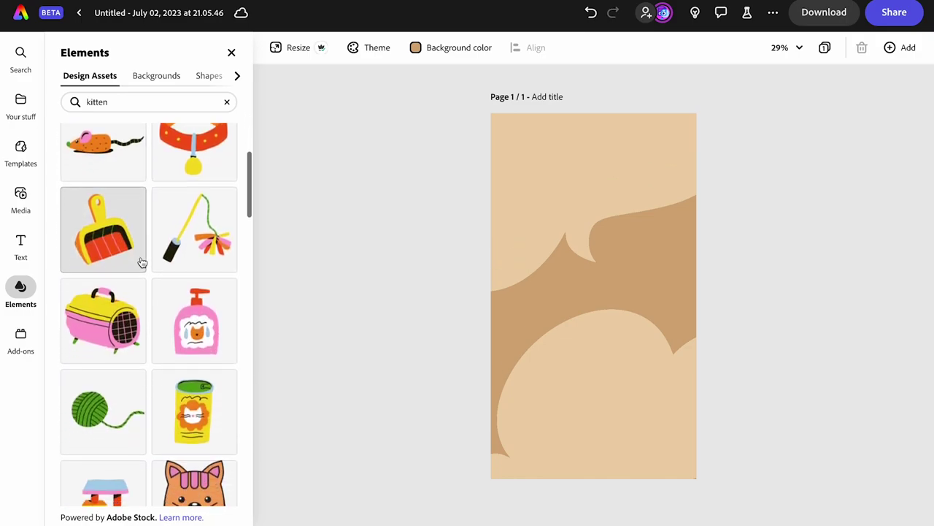
scroll(141, 263, "down", 15)
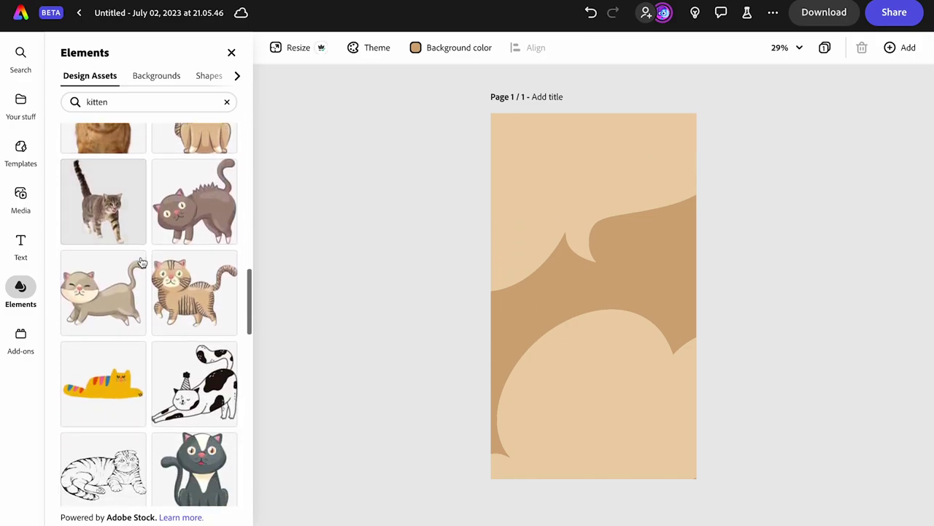
scroll(141, 263, "down", 3)
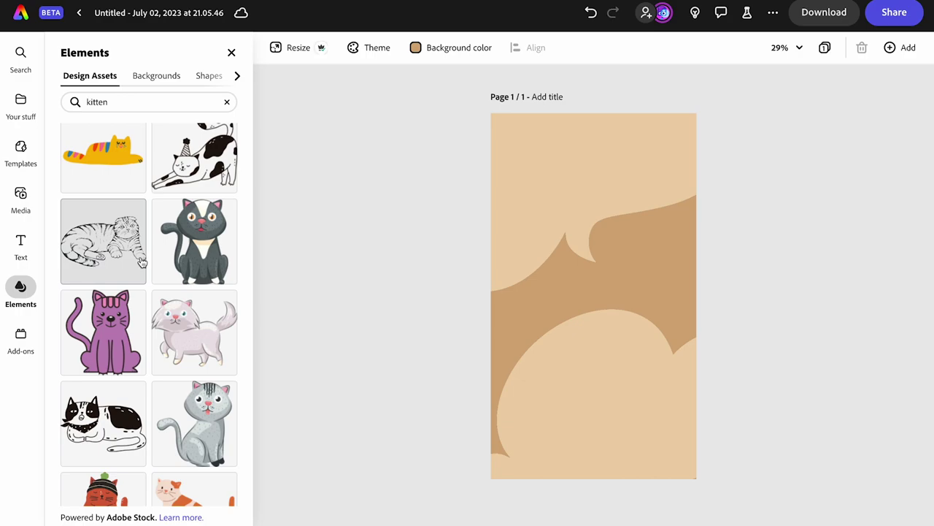
scroll(141, 262, "up", 3)
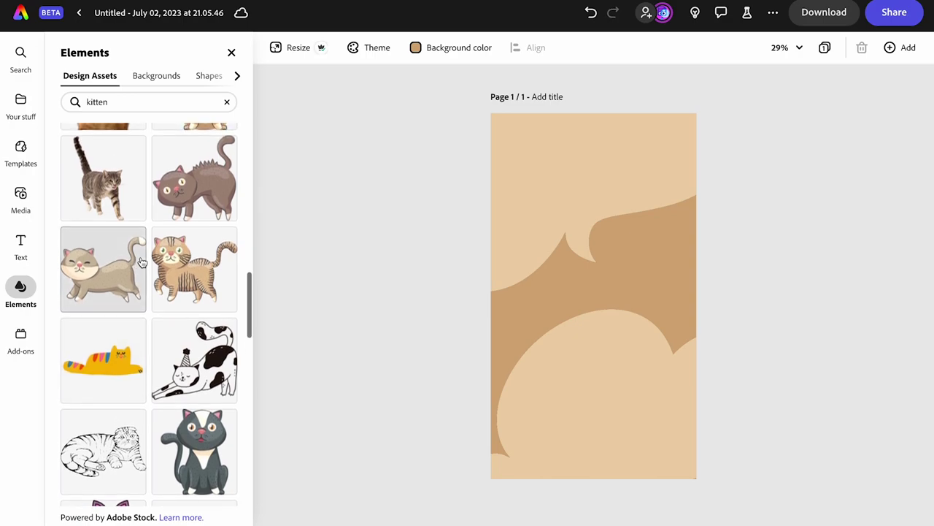
scroll(141, 262, "down", 1)
scroll(142, 261, "up", 1)
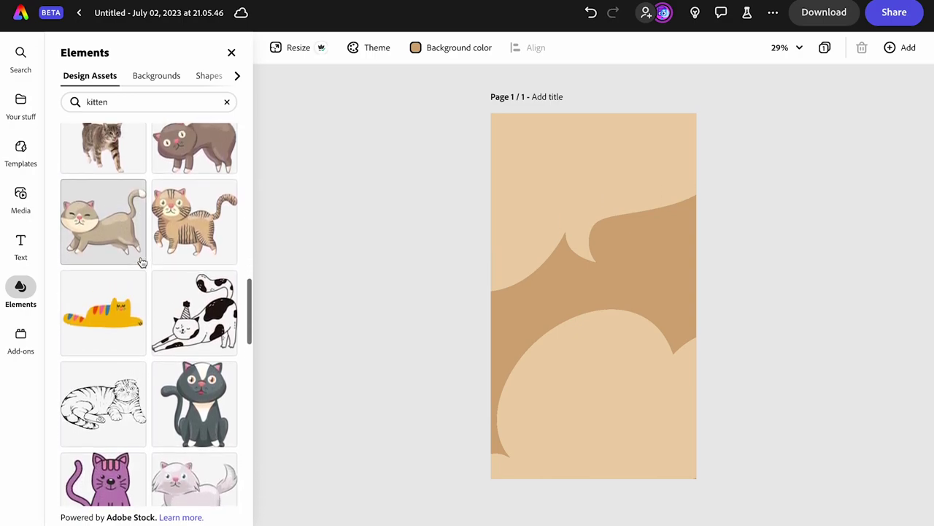
left_click(198, 172)
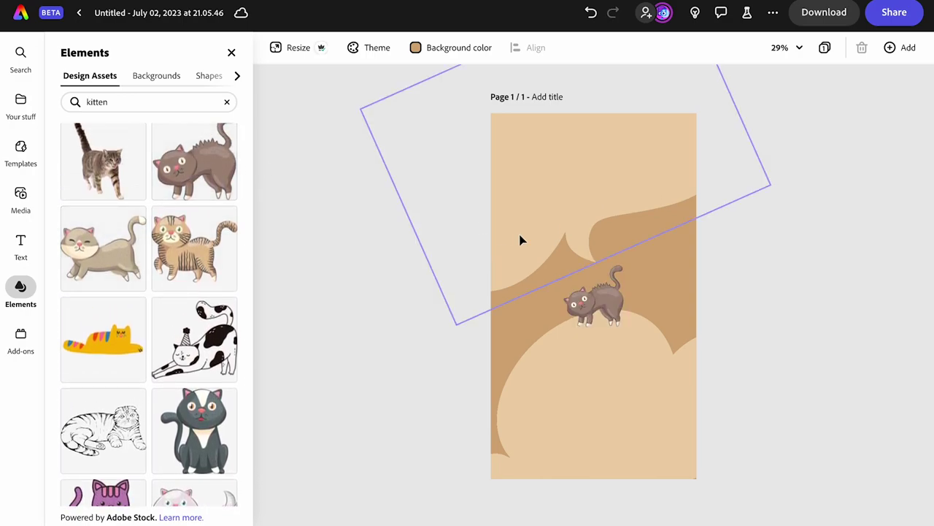
Enlarge the brown cat and place it mid-page with its body running off the page's right edge.
left_click(615, 306)
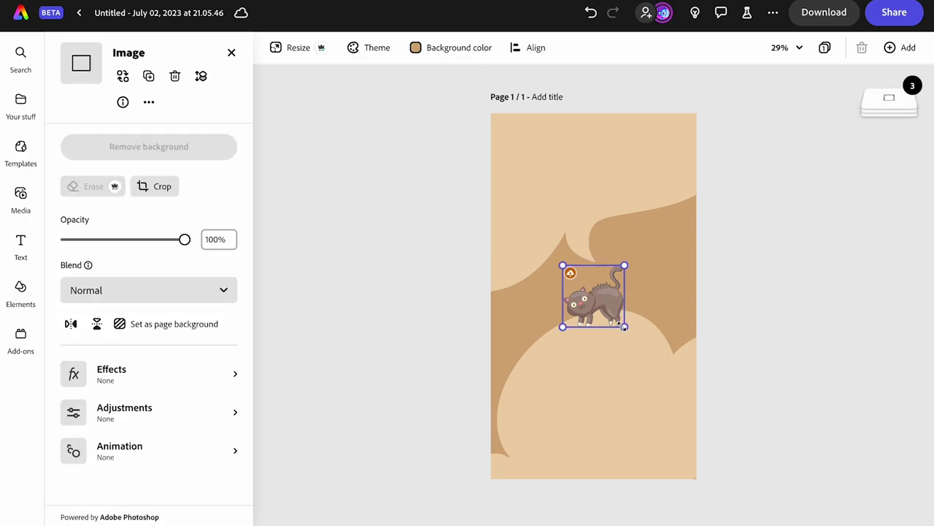
left_click_drag(625, 326, 790, 472)
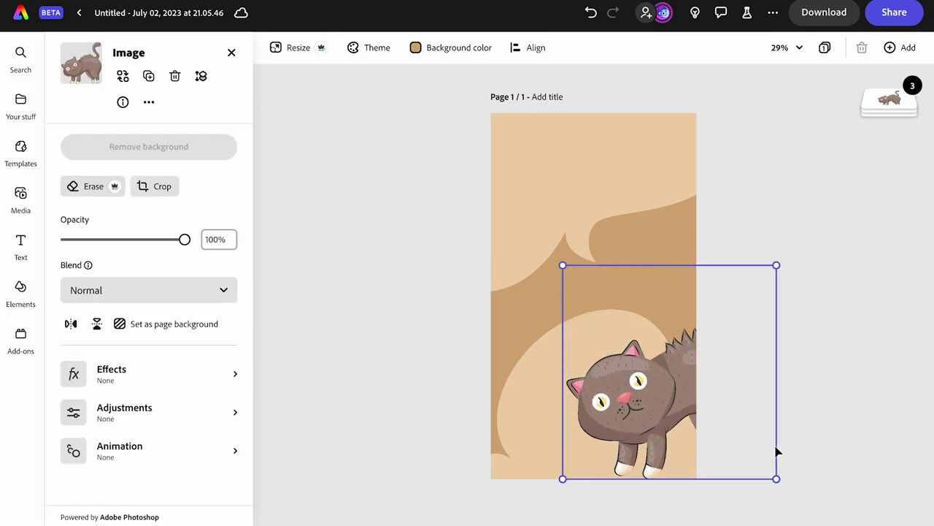
left_click_drag(561, 262, 524, 223)
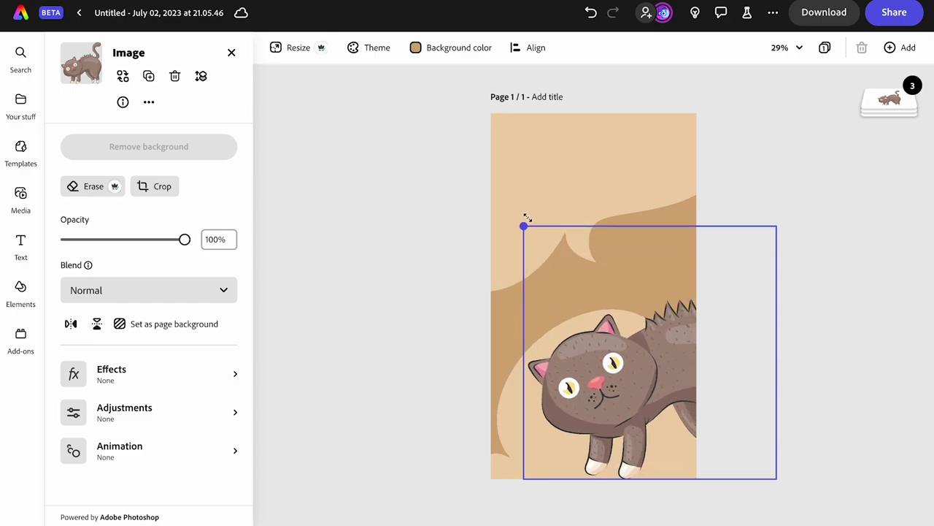
left_click_drag(652, 323, 652, 262)
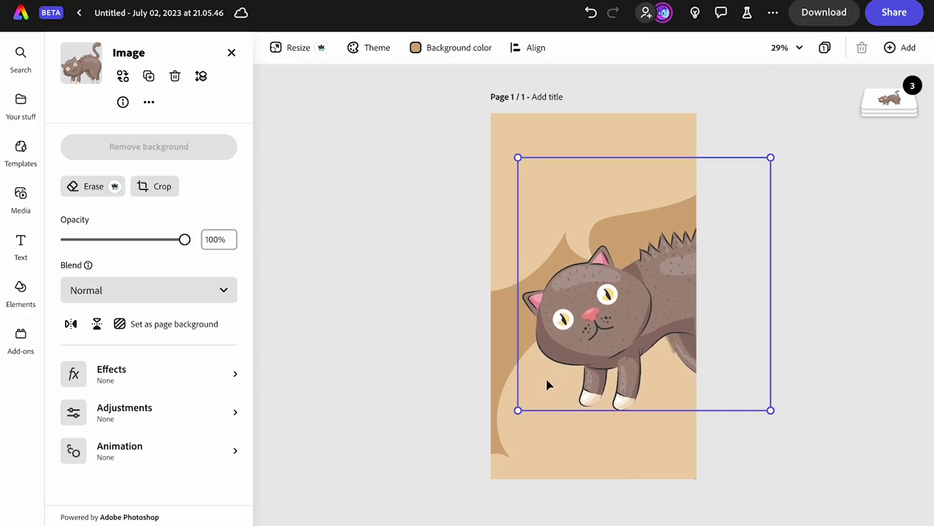
left_click(845, 227)
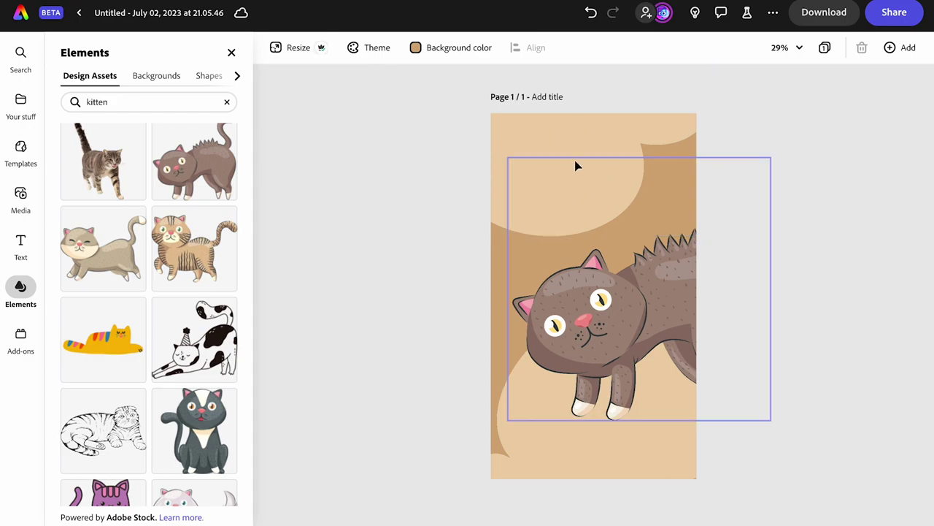
Add the text "COZY CATZ", enlarge it to size 142, and place it below the cat's feet.
left_click(21, 243)
key("ctrl+v")
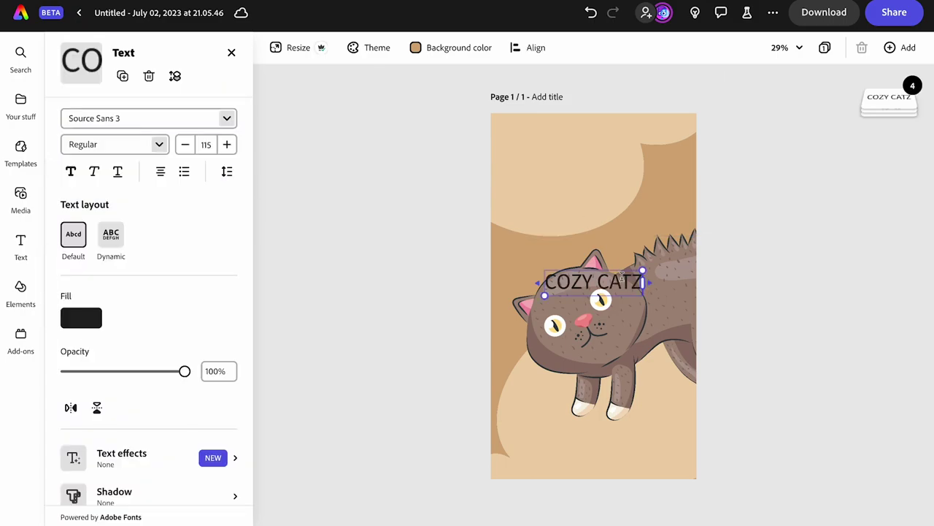
left_click_drag(618, 269, 653, 429)
left_click_drag(580, 455, 556, 459)
double_click(605, 427)
type("At Cozy Catz we don’t just sit cats, we serve them.")
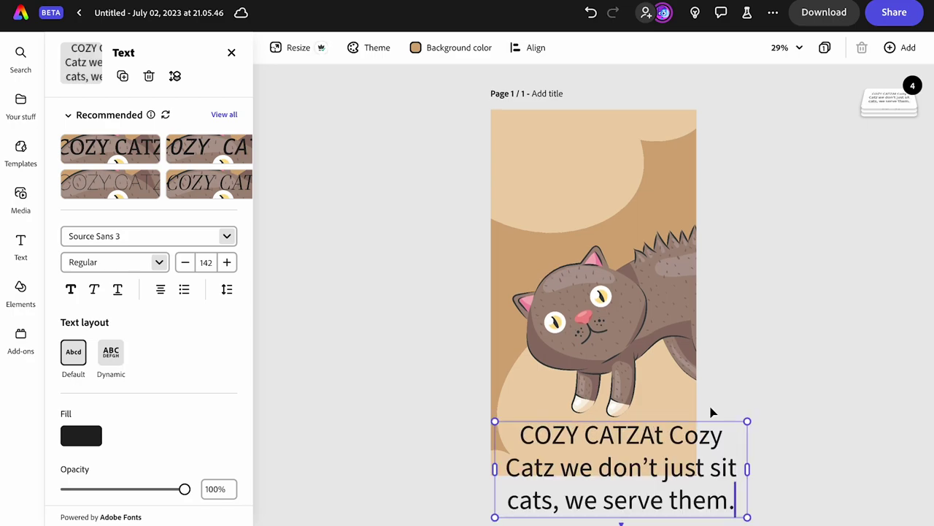
key("ctrl+z")
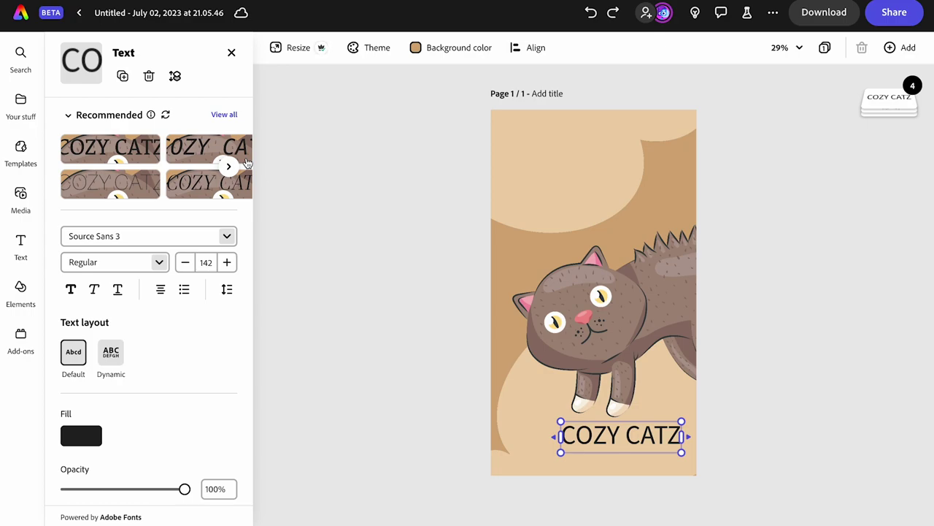
Add a separate text reading "At Cozy Catz we don’t just sit cats, we serve them." at size 84 on the upper bubble.
left_click(21, 244)
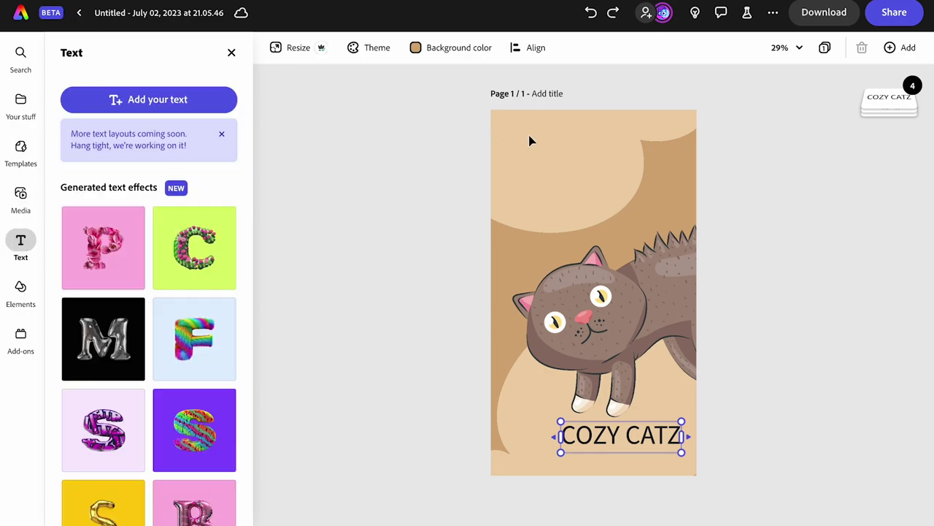
type("At Cozy Catz we don’t just sit cats, we serve them.")
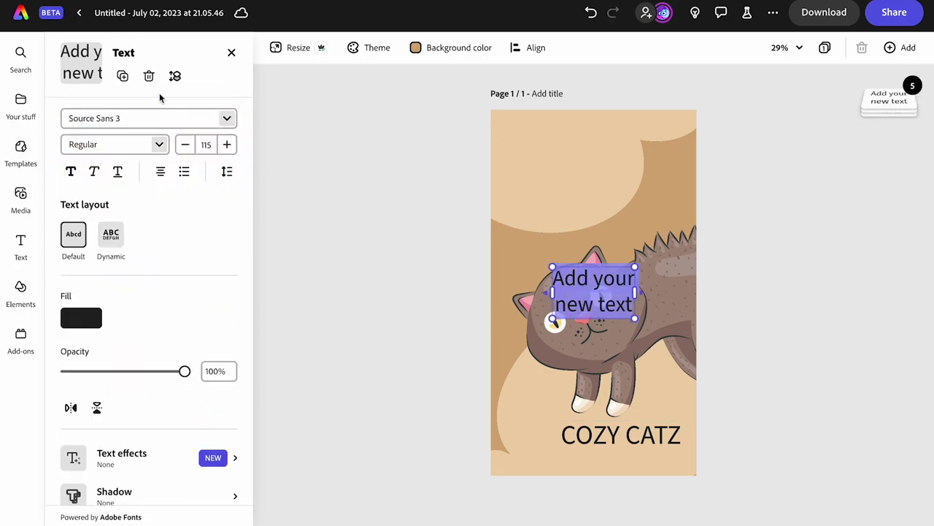
left_click_drag(572, 270, 586, 123)
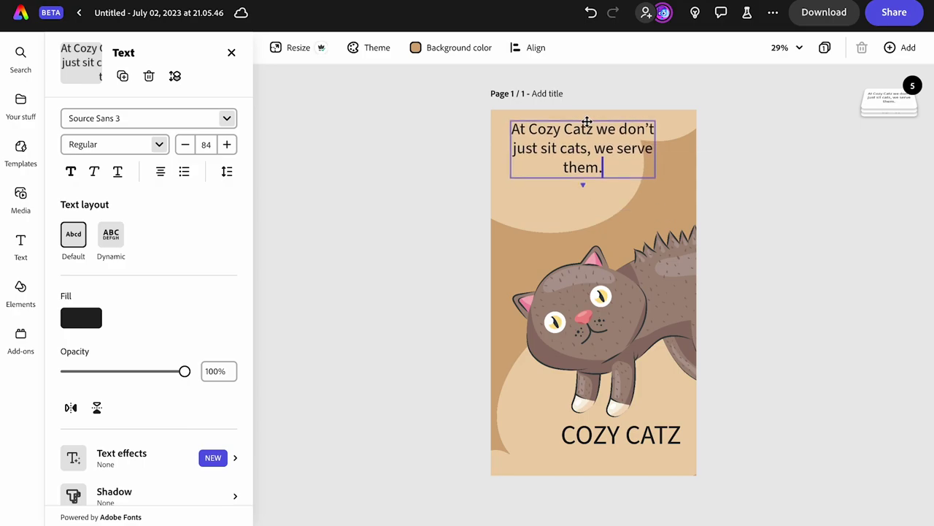
Set the whole tagline's font to Montserrat Alternates Bold Italic.
double_click(610, 144)
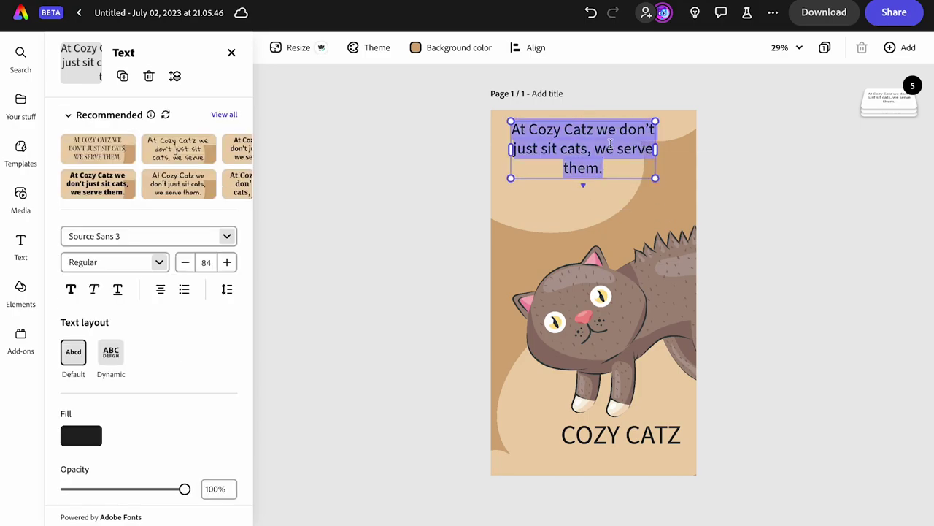
left_click(190, 236)
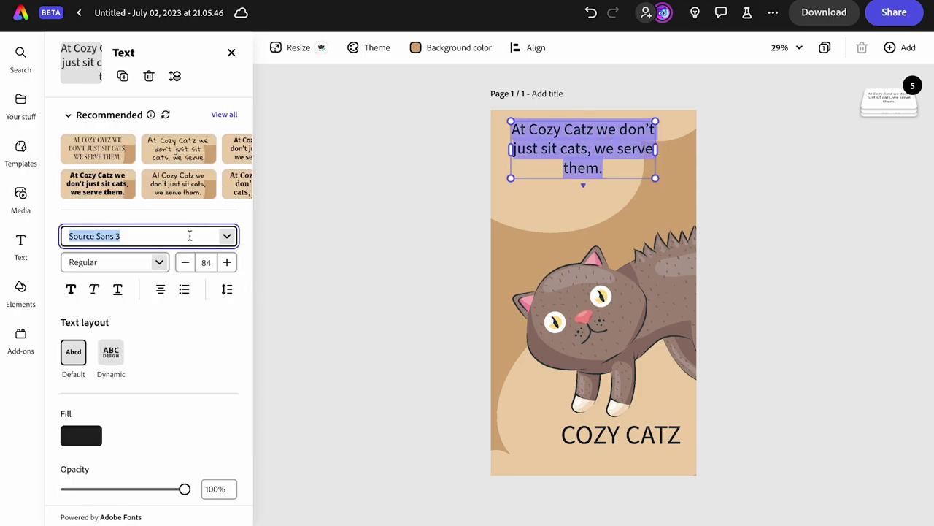
type("mont")
scroll(77, 328, "down", 2)
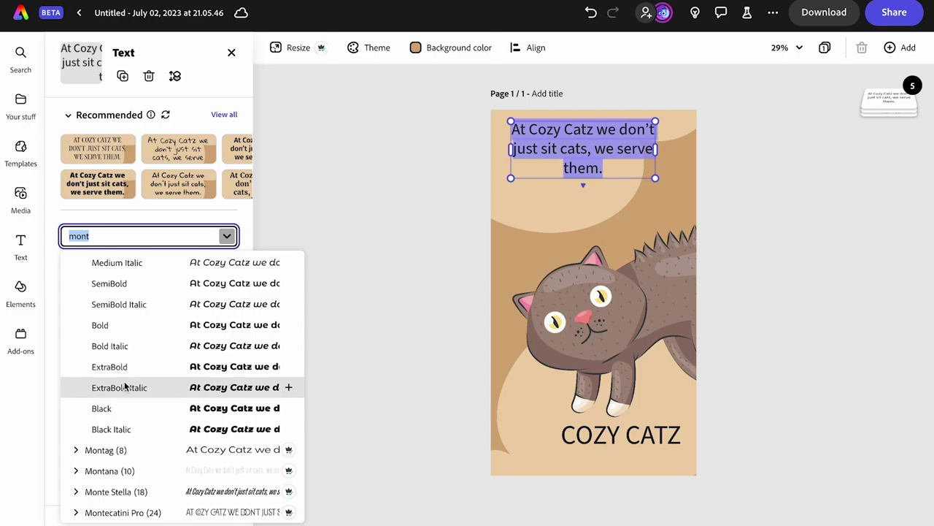
left_click(125, 390)
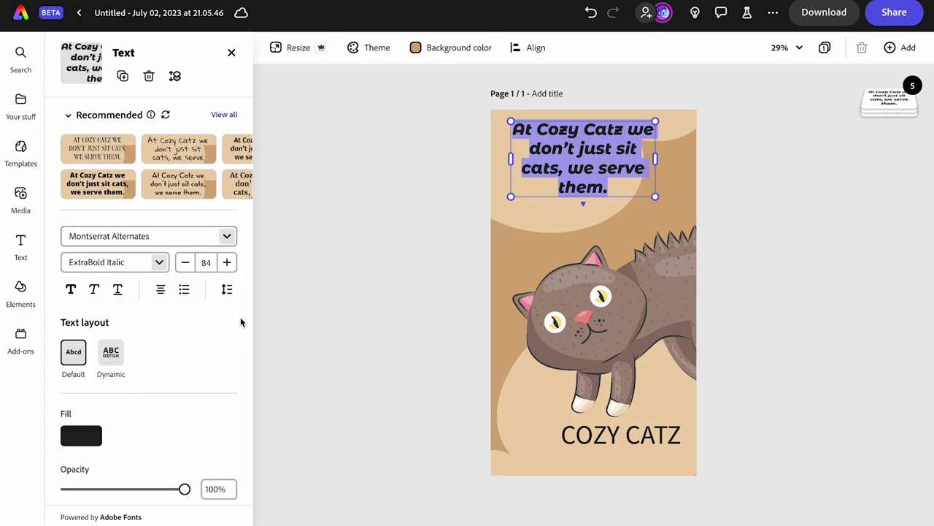
left_click(227, 238)
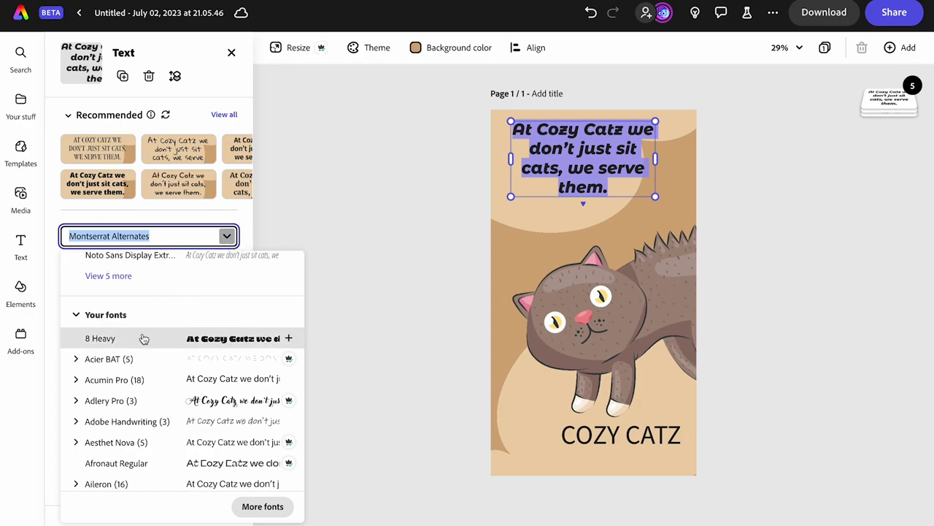
scroll(142, 333, "up", 2)
type("montser")
left_click(125, 430)
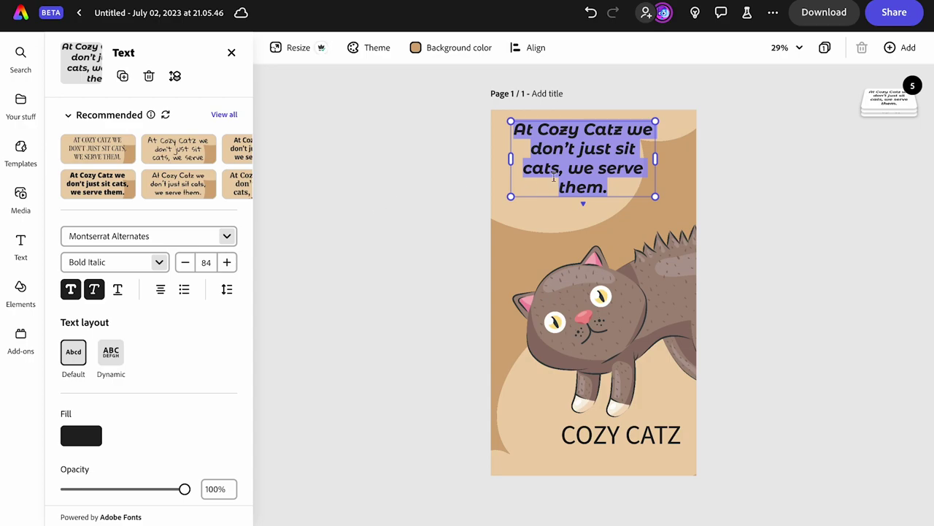
Left-align the tagline, narrow its box so it wraps after "Catz", "just" and "we", and move it slightly down on the upper bubble.
left_click(160, 290)
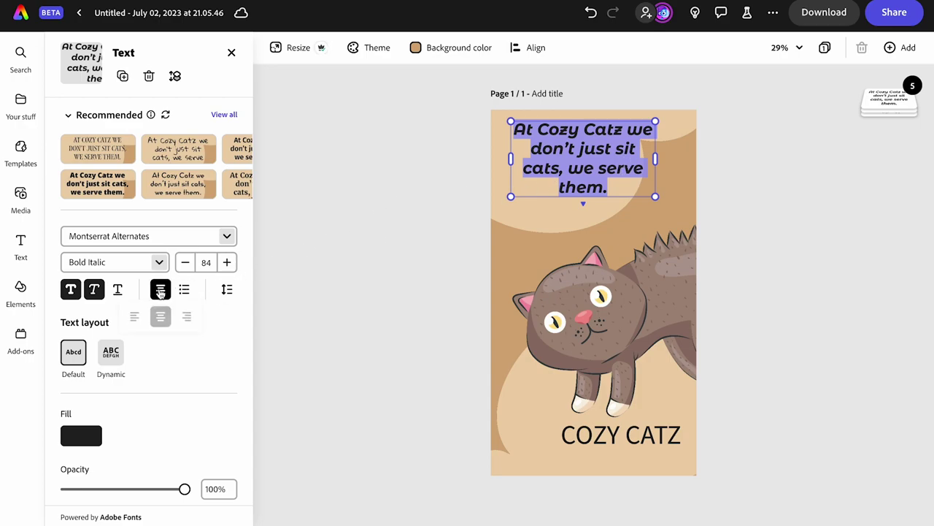
left_click(134, 320)
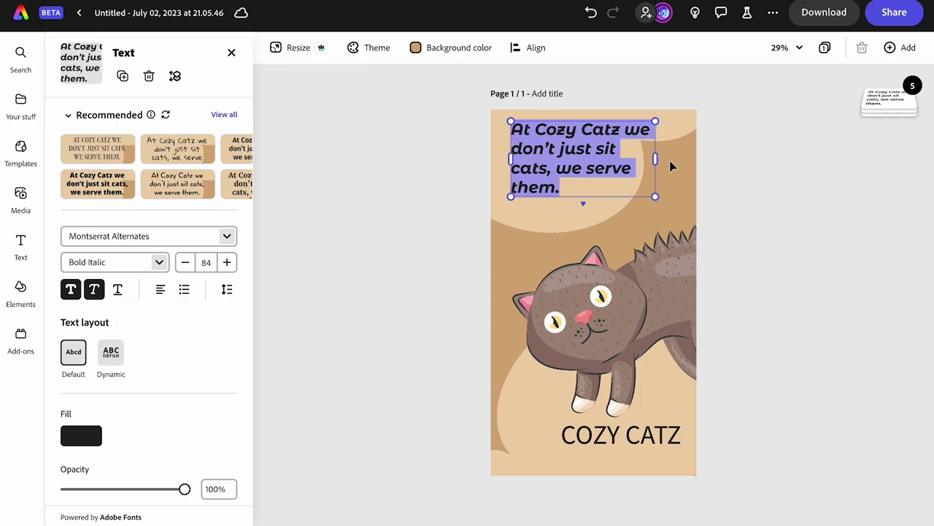
left_click_drag(655, 159, 642, 162)
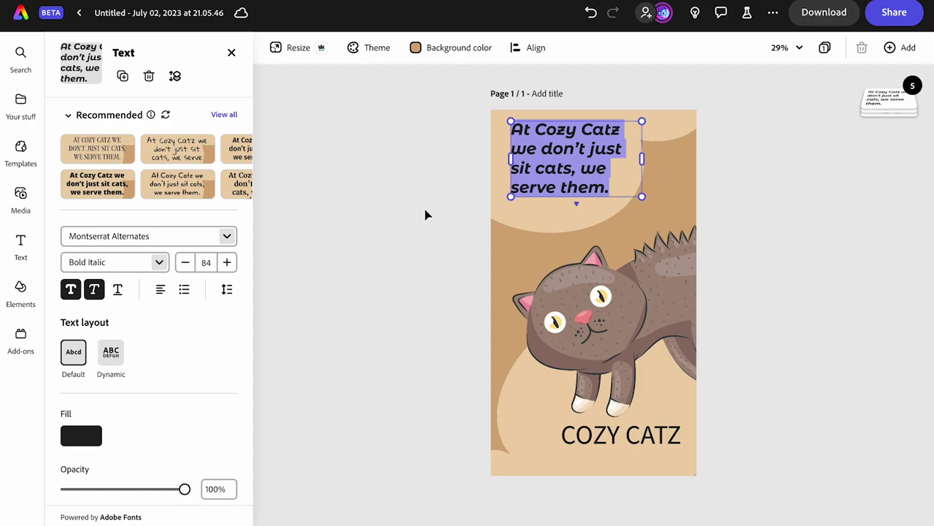
left_click_drag(511, 130, 621, 130)
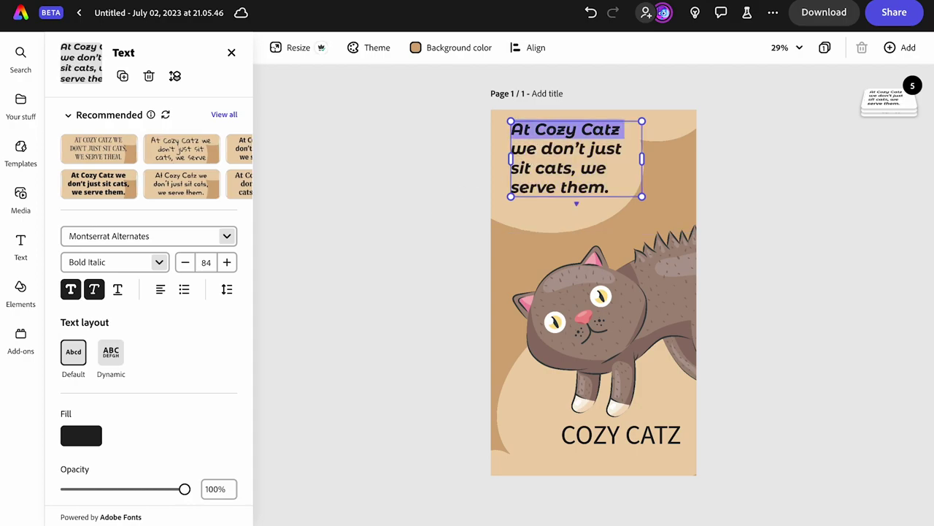
left_click_drag(557, 129, 557, 136)
key("ctrl+a")
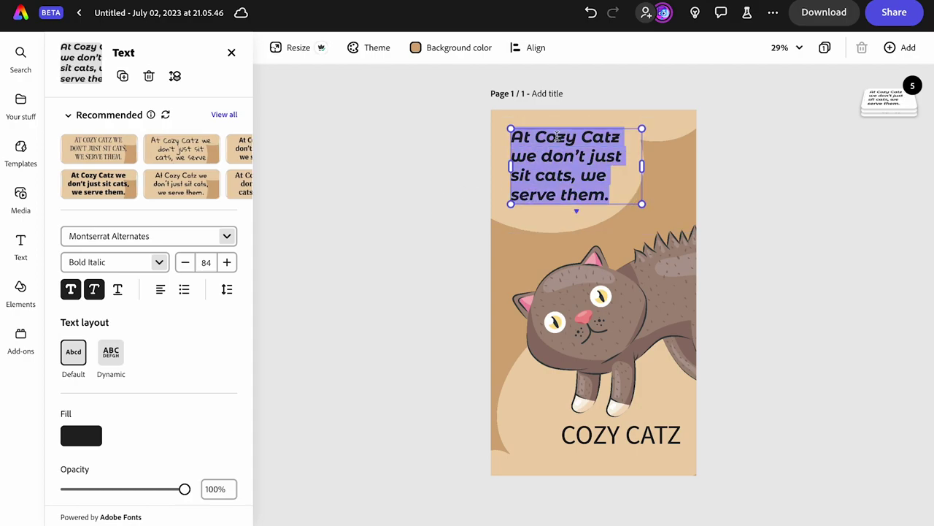
Fill the tagline with a dark brown by sampling the tan background and darkening the sampled colour.
left_click(84, 443)
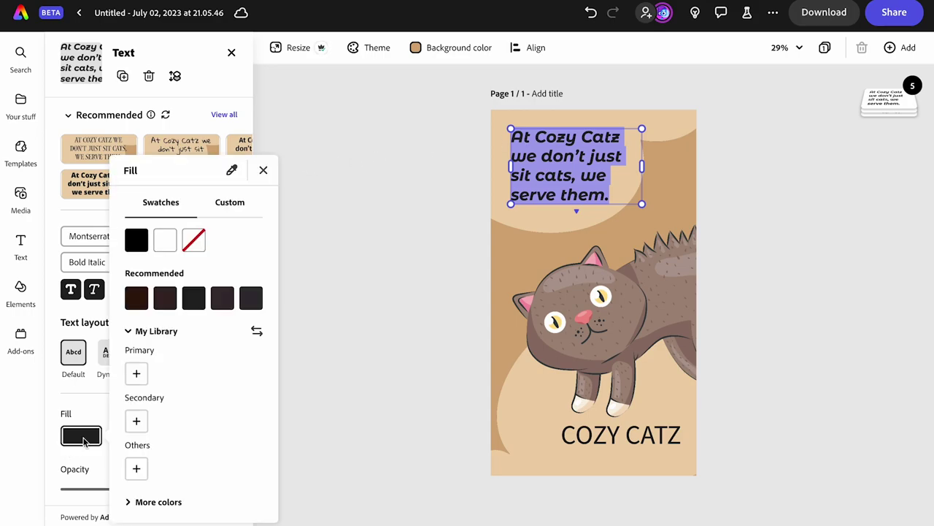
left_click(231, 170)
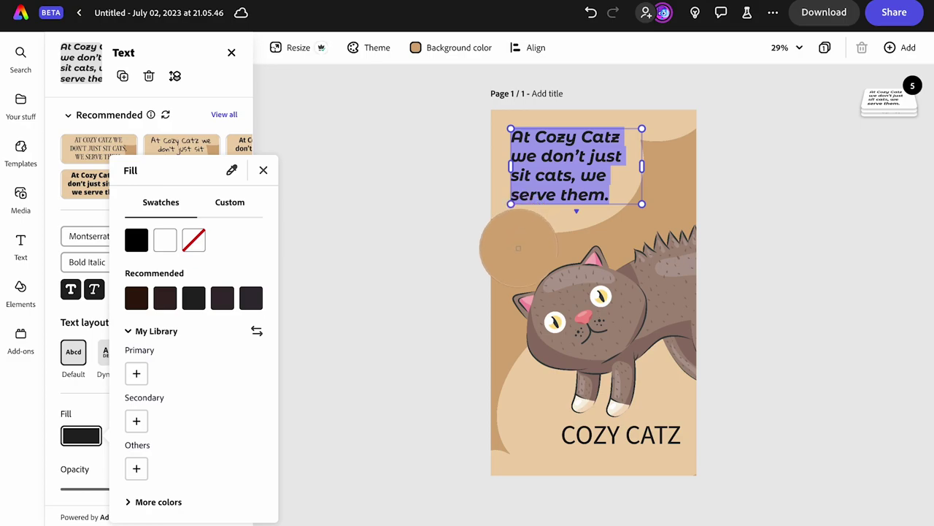
left_click(518, 249)
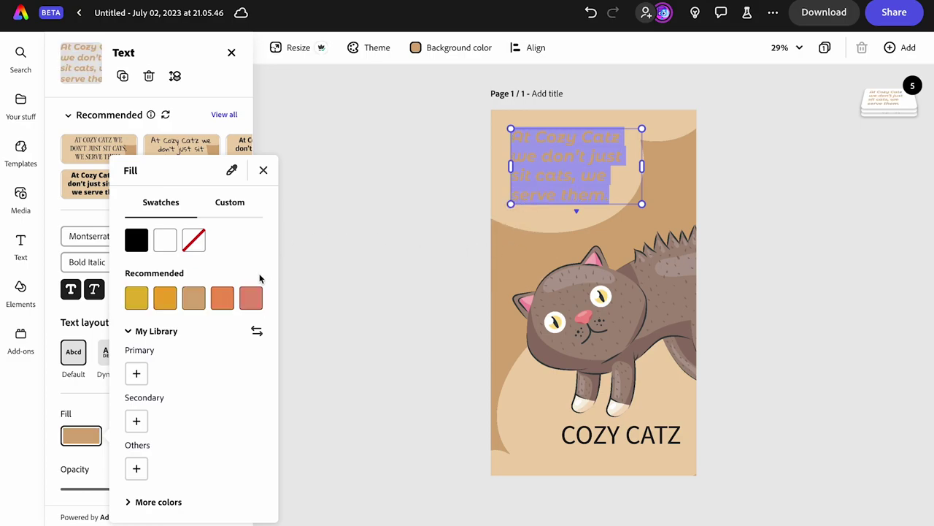
left_click(234, 204)
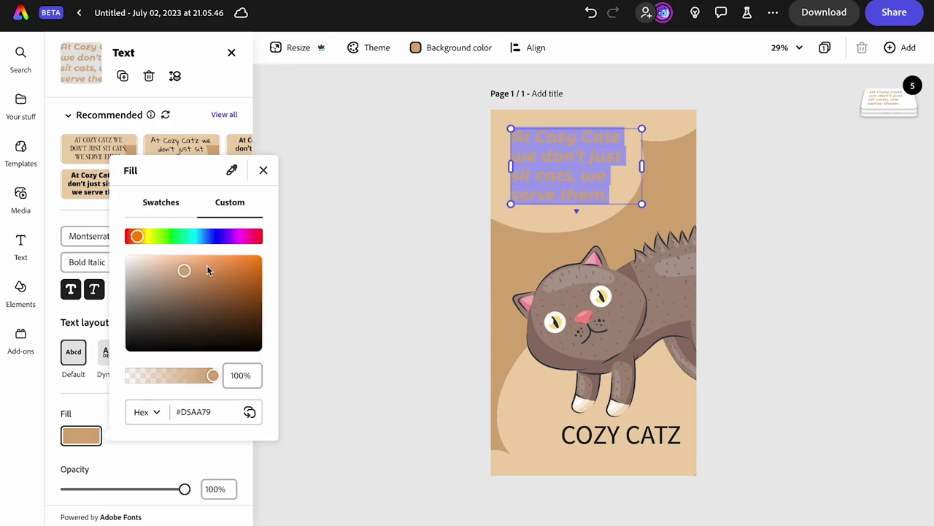
left_click_drag(185, 272, 200, 300)
left_click(340, 265)
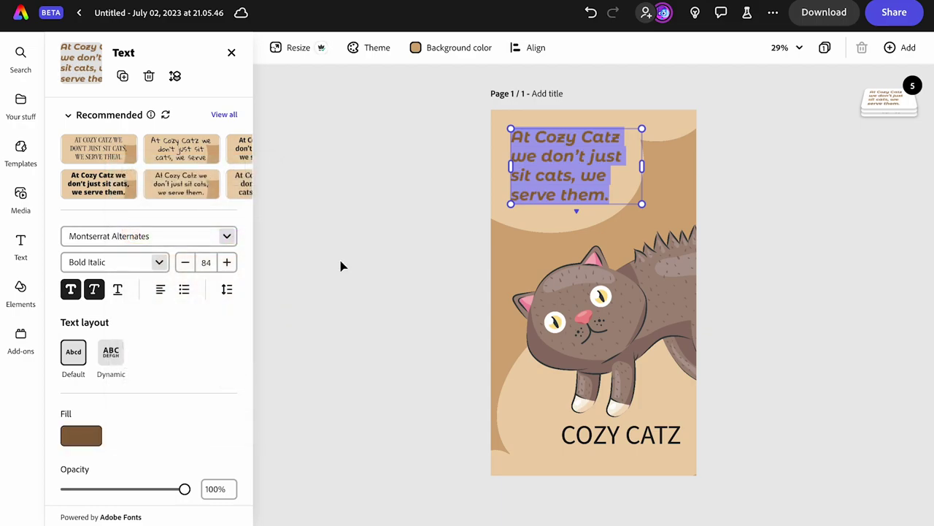
left_click(340, 266)
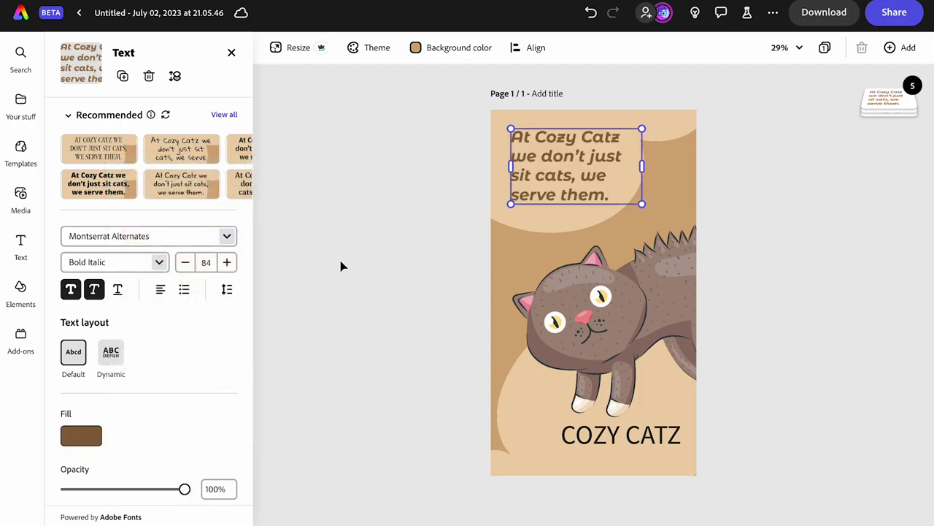
Delete the plain COZY CATZ text, then duplicate the styled tagline and place the copy by the cat's feet.
left_click(444, 167)
left_click(560, 171)
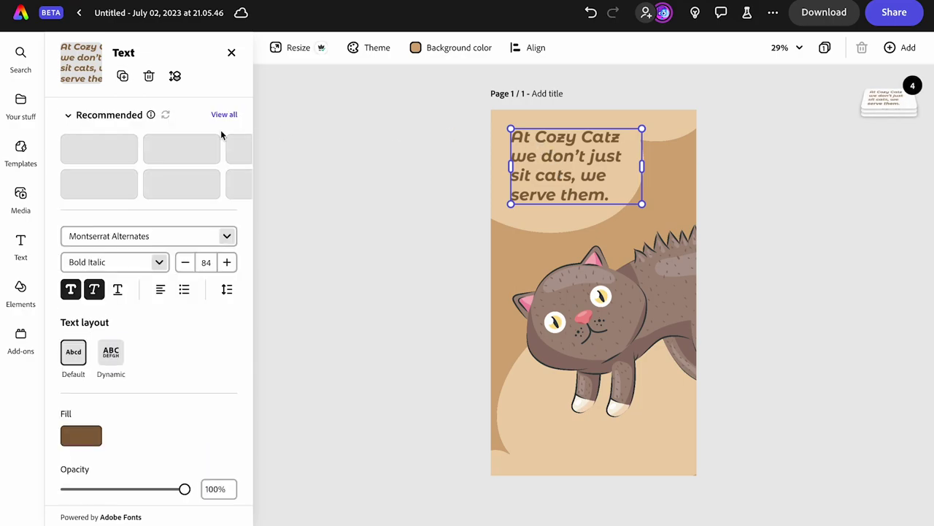
left_click(123, 76)
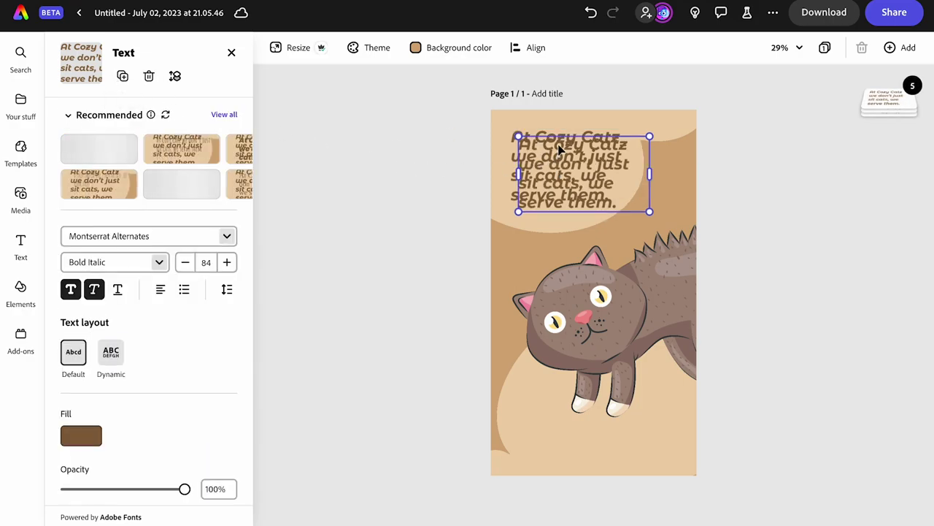
left_click_drag(560, 145, 587, 408)
Change the copied text to "COZY CATZ", enlarge it to size 113, and place it below the cat's feet.
double_click(586, 409)
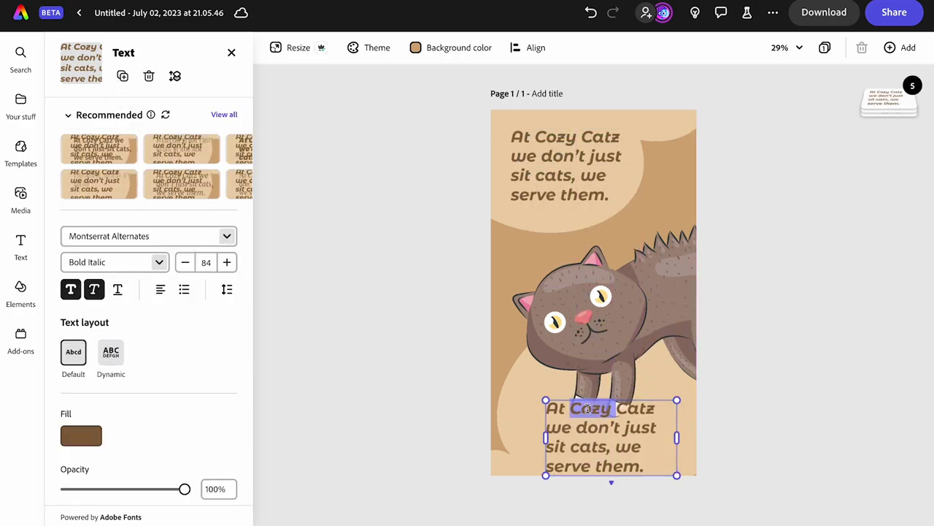
key("BackSpace")
key("BackSpace")
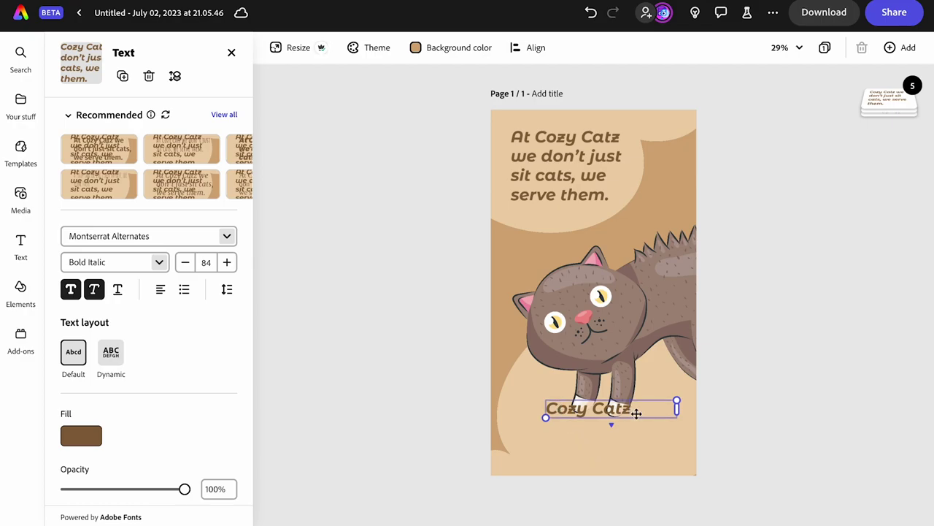
key("BackSpace")
key("BackSpace")
key("BackSpace")
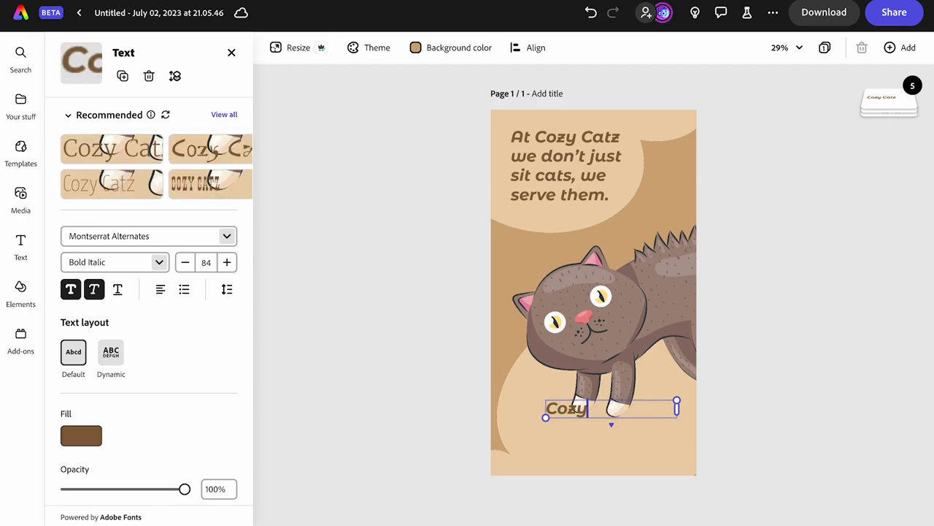
type("Catz")
left_click_drag(677, 399, 723, 365)
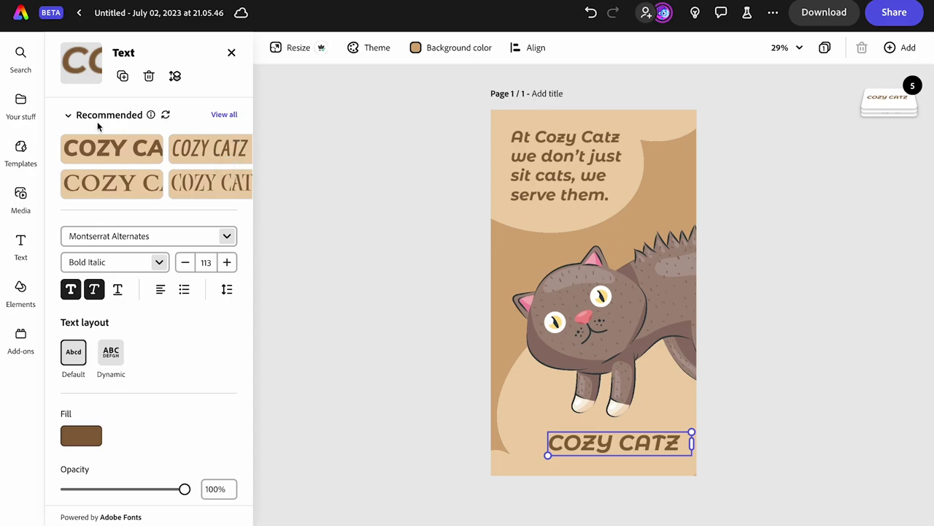
Search the design assets for "KITTENS" and place a small black cat face with heart eyes just before the COZY CATZ title.
left_click(22, 286)
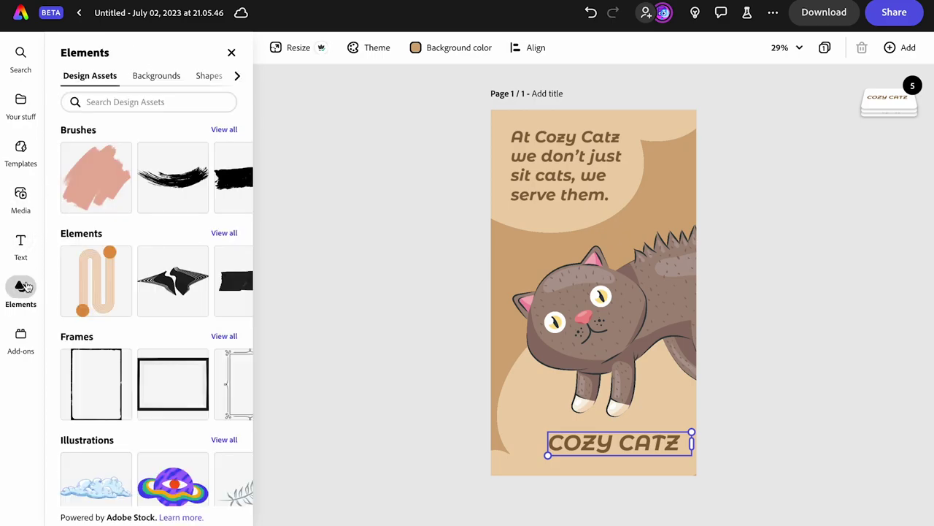
left_click(143, 101)
type("KI")
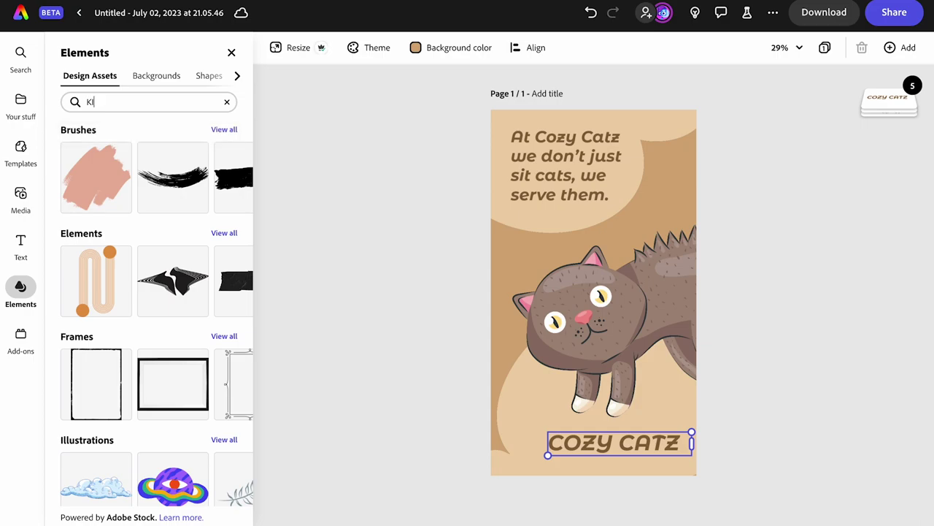
type("TTENS")
key("Return")
scroll(124, 344, "down", 3)
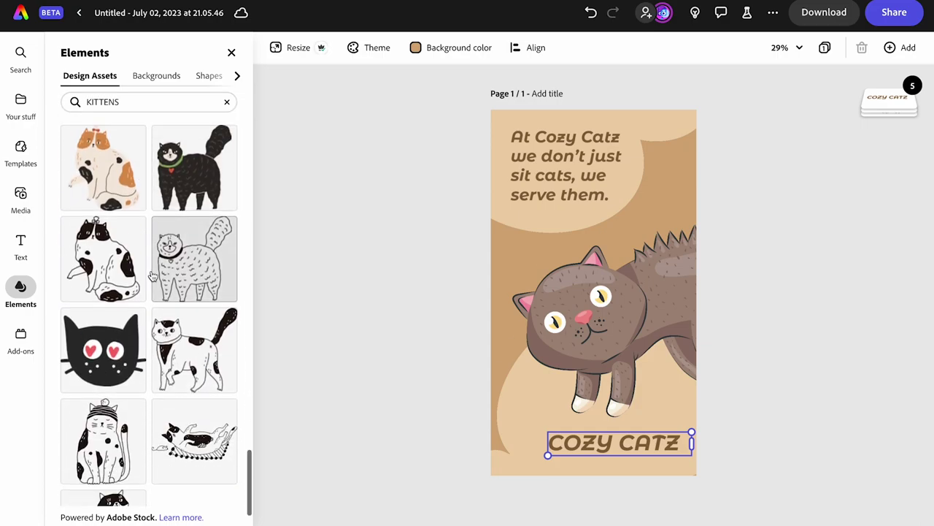
left_click_drag(124, 343, 549, 443)
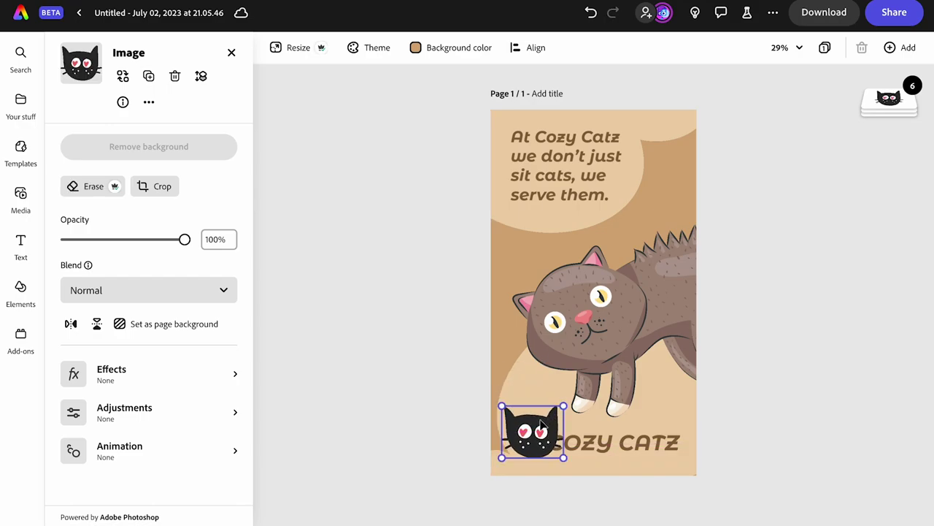
left_click_drag(547, 419, 544, 422)
Apply the dark brown and cream duotone effect to the heart-eyed cat face.
key("ctrl+equal")
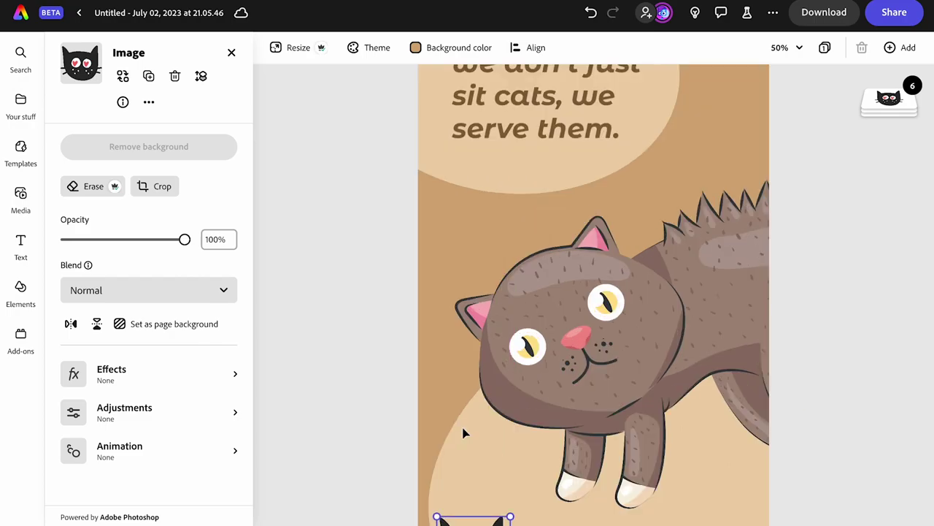
scroll(463, 431, "down", 3)
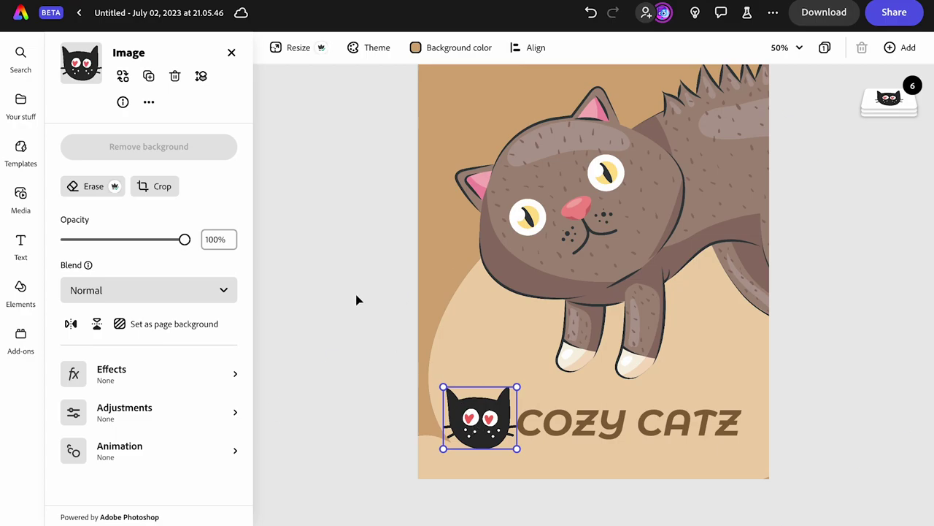
left_click(122, 373)
scroll(121, 375, "down", 2)
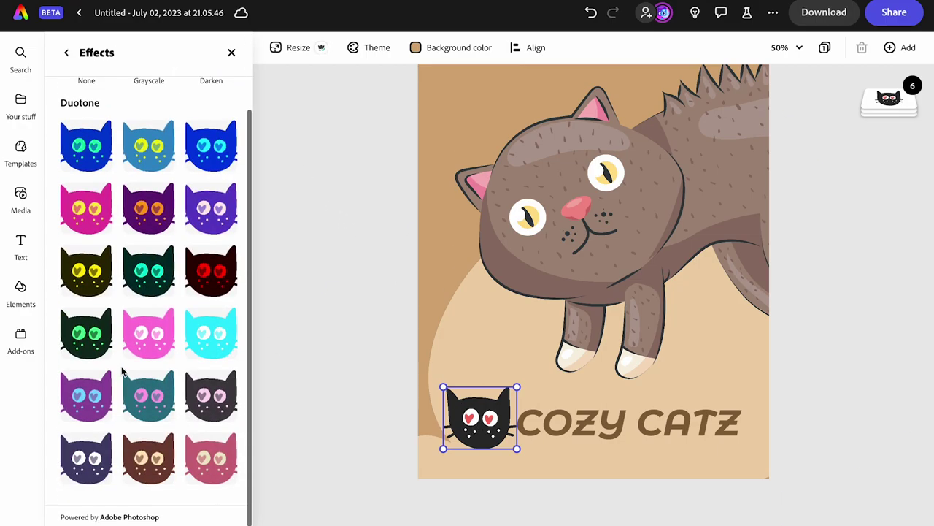
left_click(148, 473)
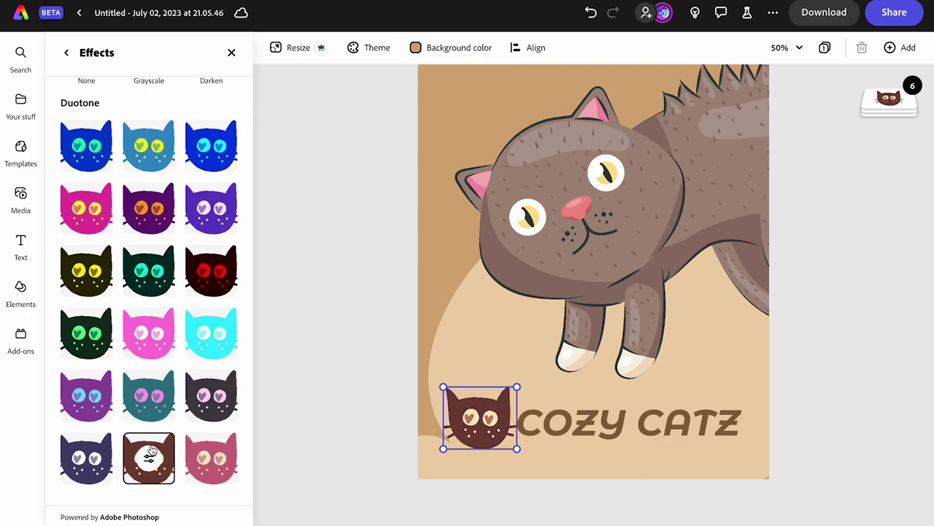
Change the cat face's duotone shadow colour to the dark brown #4D300F, starting from the brown sampled from the COZY CATZ title.
left_click(150, 456)
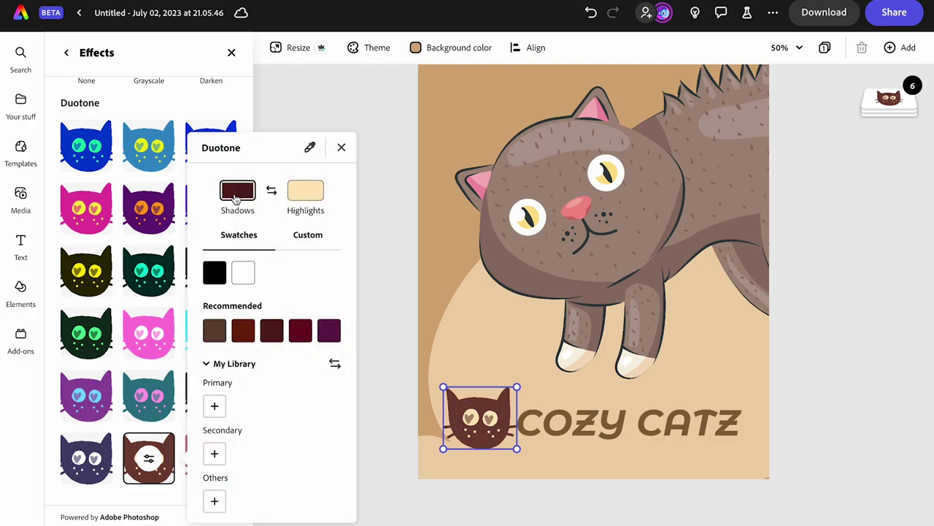
left_click(311, 148)
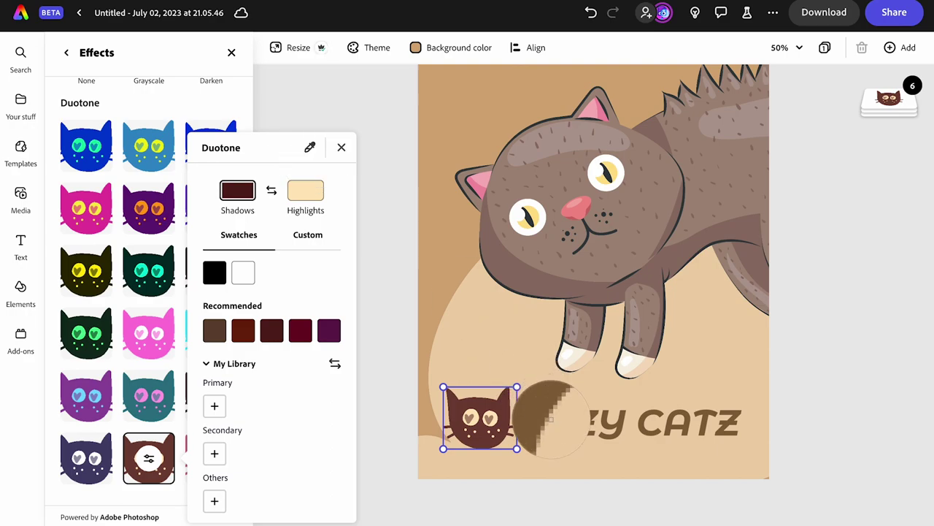
left_click(550, 420)
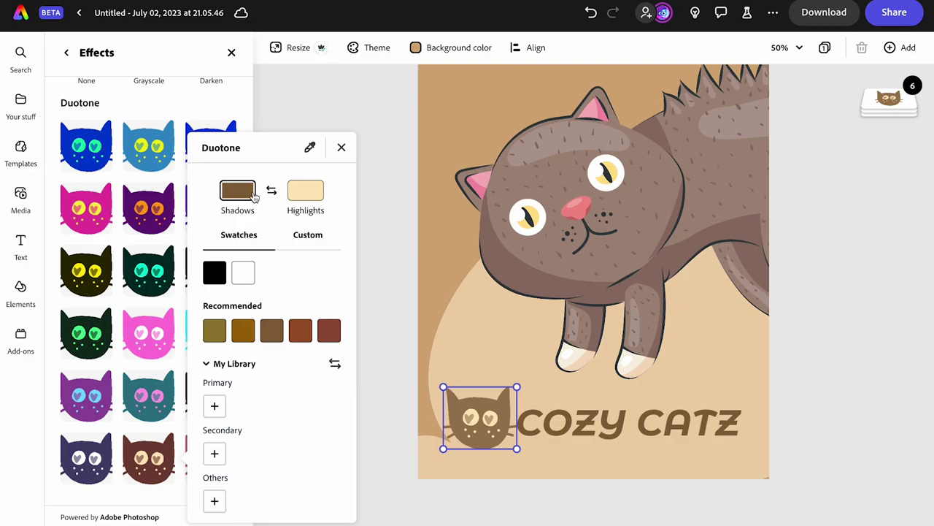
left_click(307, 232)
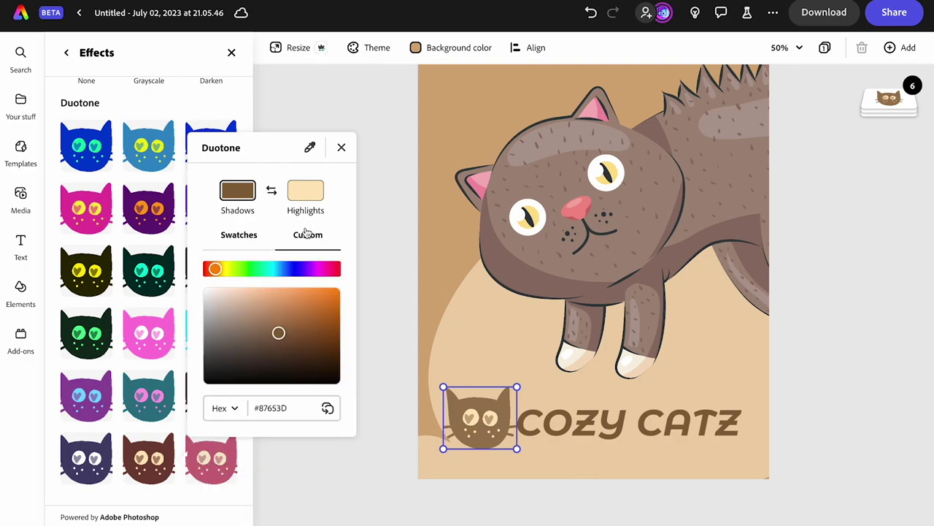
left_click_drag(281, 336, 315, 357)
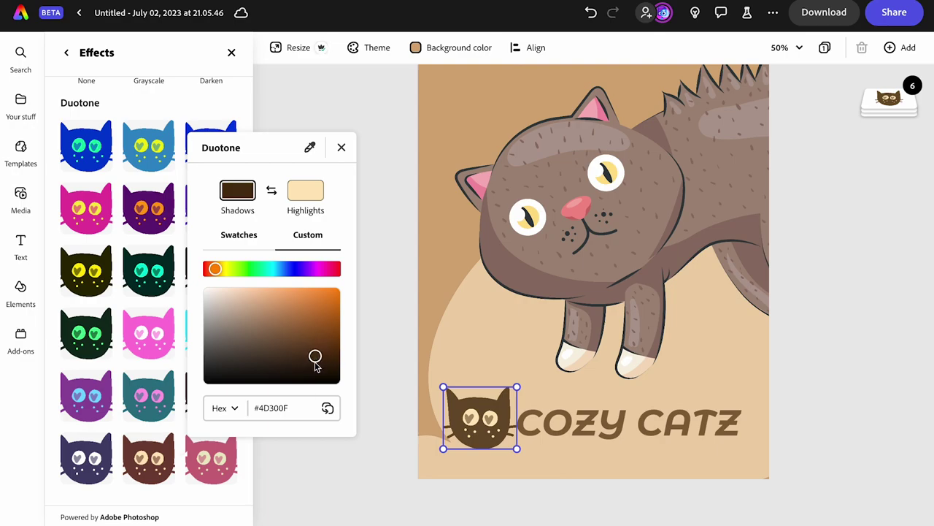
left_click(329, 453)
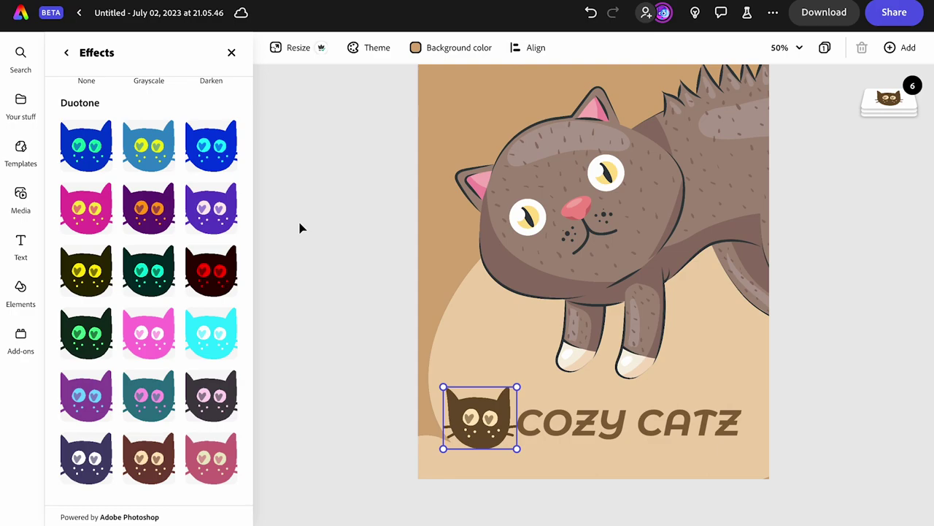
scroll(172, 193, "up", 1)
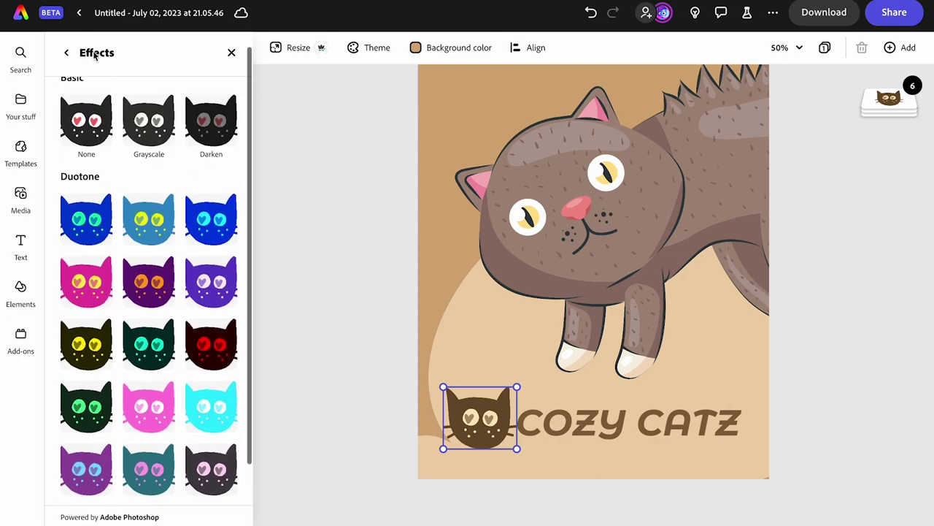
Apply the Shrink in animation to the cat-face logo.
left_click(67, 52)
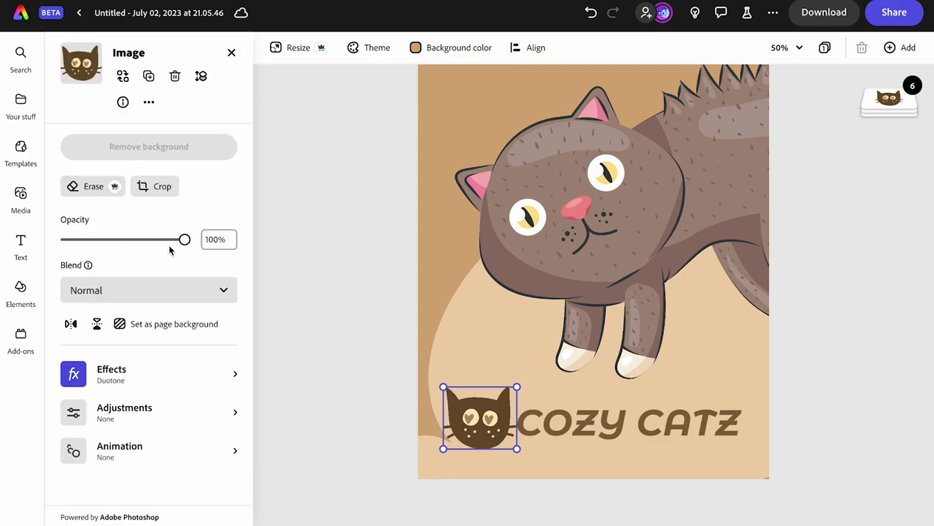
left_click(110, 454)
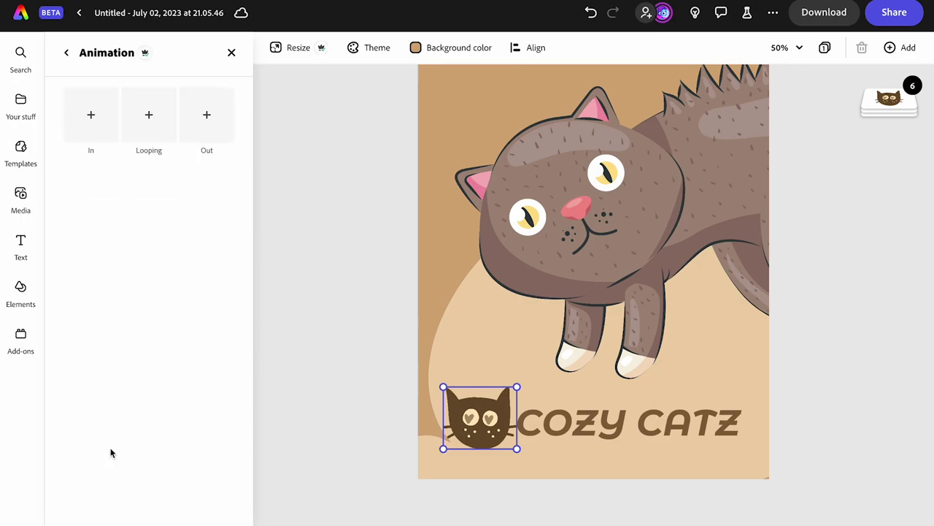
left_click(93, 117)
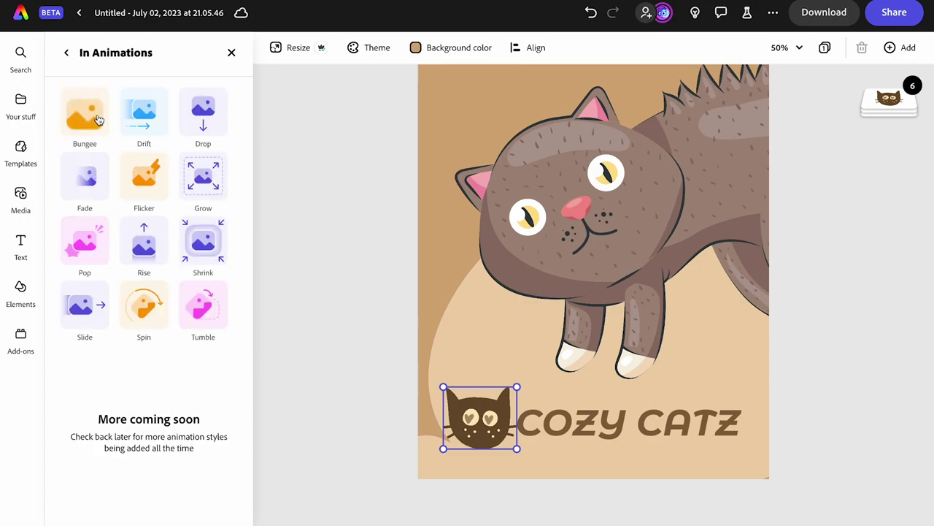
left_click(206, 247)
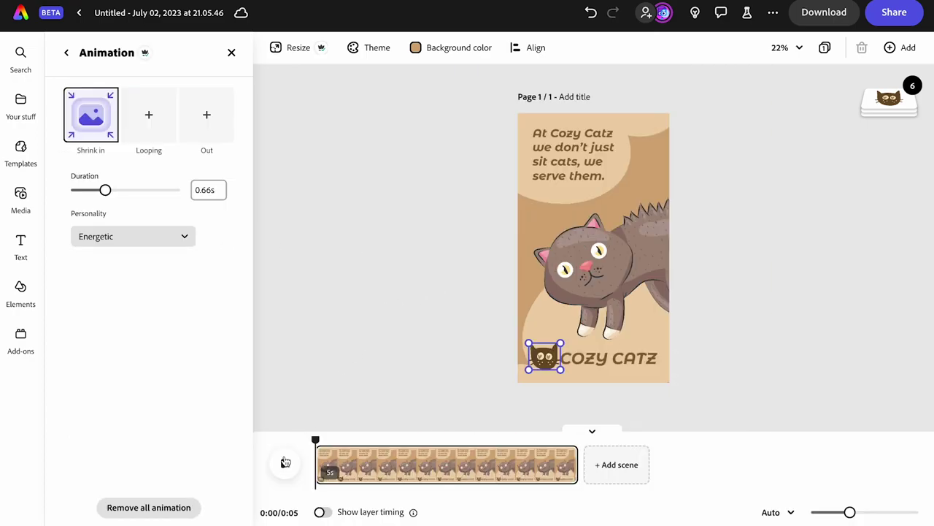
Play the animated page, shorten its scene to 3 seconds, and duplicate the page.
left_click(284, 464)
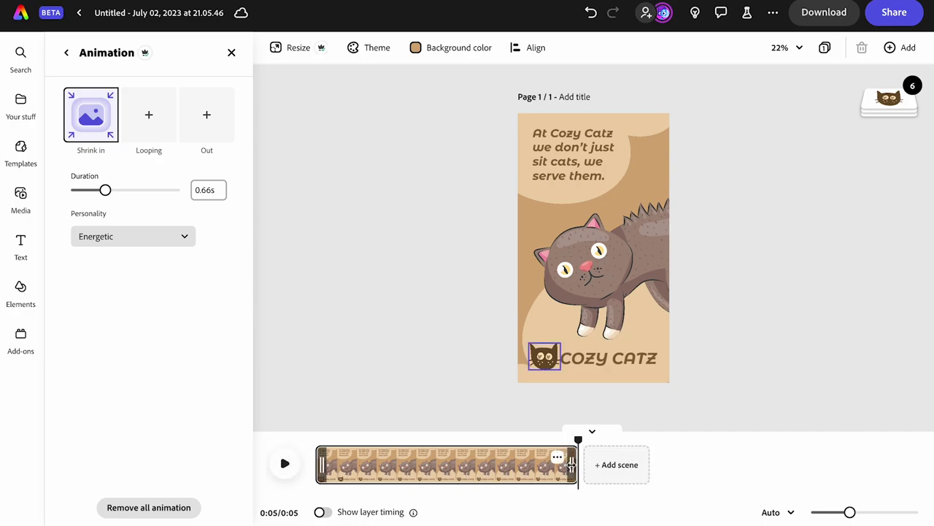
left_click_drag(571, 465, 465, 467)
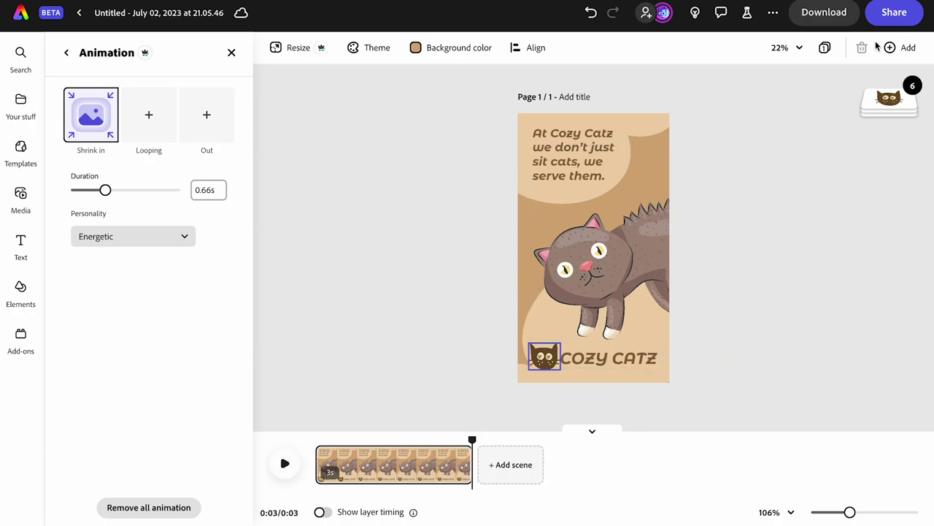
left_click(902, 48)
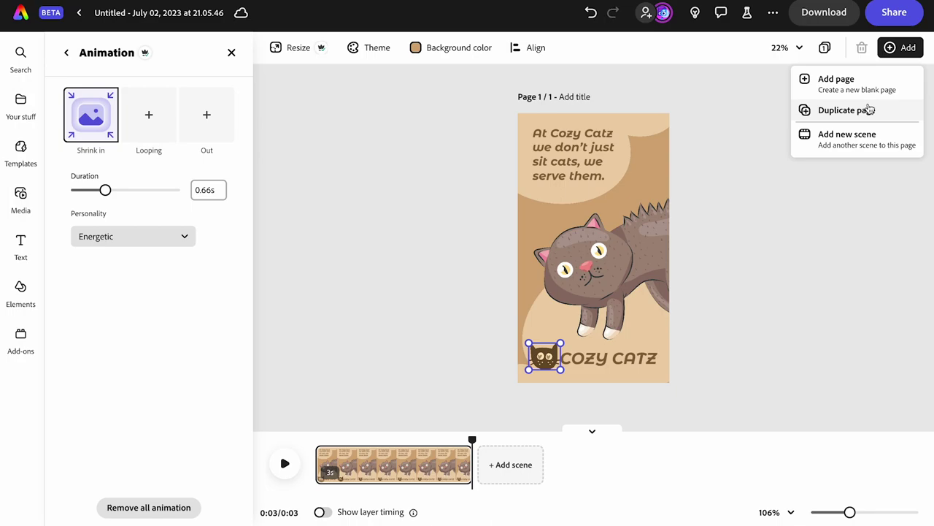
left_click(847, 109)
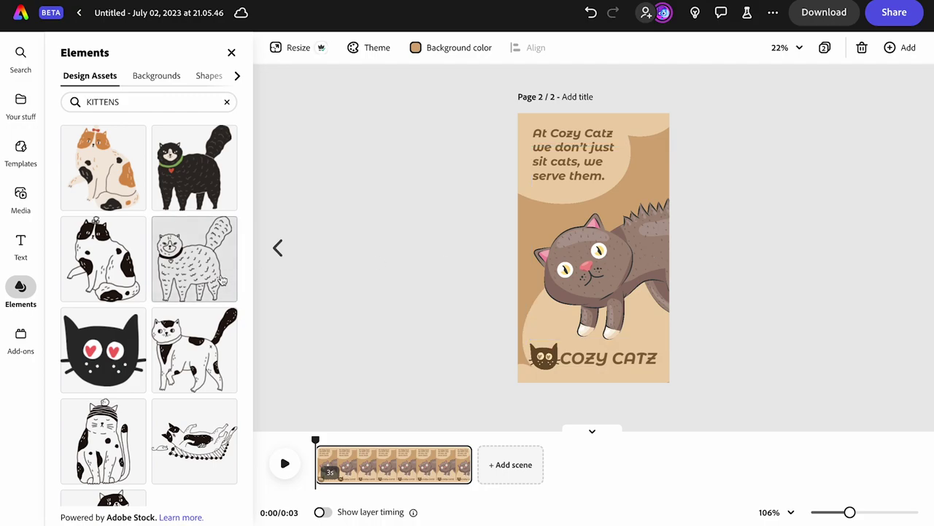
Add the dark grey and white sitting cat from the KITTENS assets to page 2 and delete the brown cat.
scroll(205, 271, "down", 15)
scroll(204, 272, "up", 10)
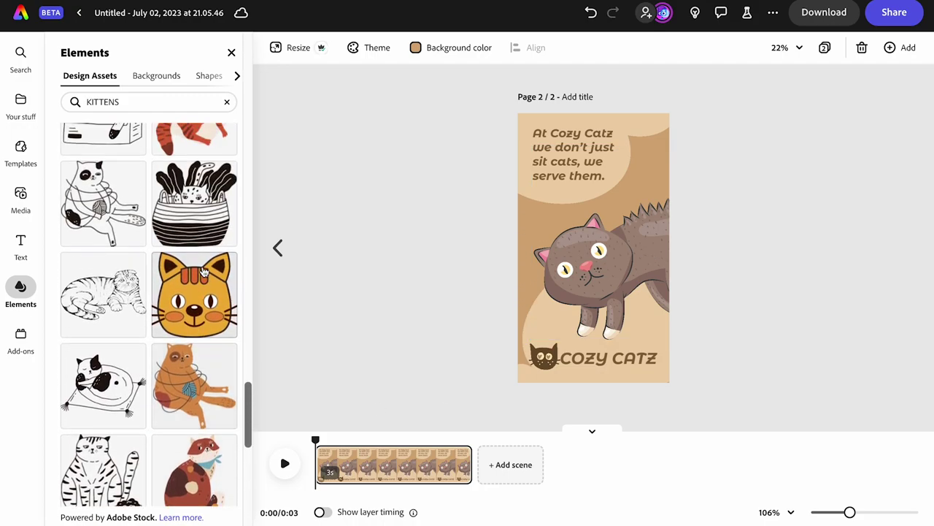
scroll(204, 272, "up", 5)
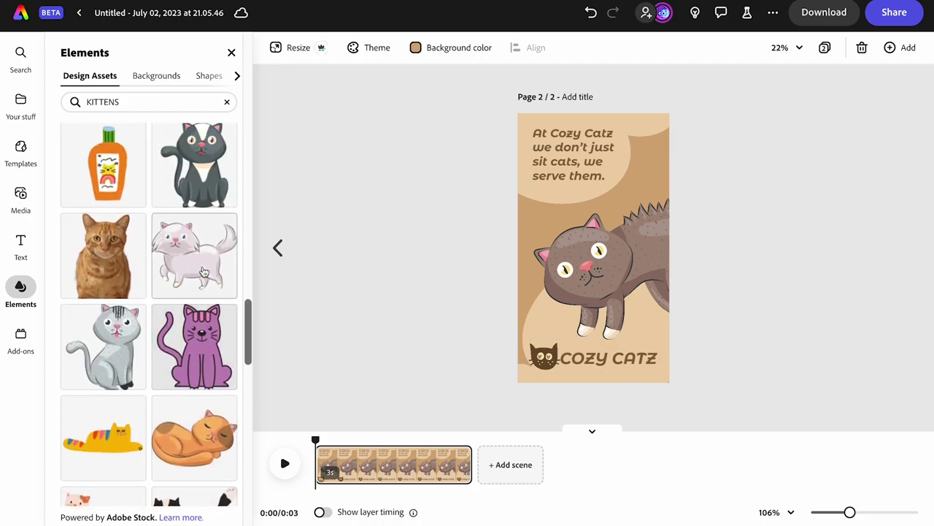
left_click_drag(200, 321, 596, 247)
key("Delete")
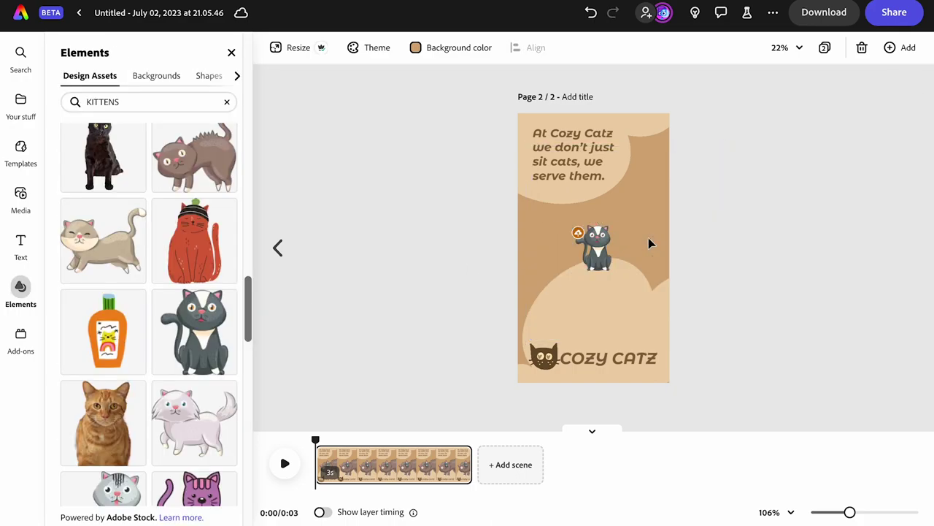
Enlarge the grey cat and place it just above the COZY CATZ title, partly cropped by the page's right edge.
left_click(613, 261)
left_click_drag(617, 268, 715, 329)
left_click_drag(678, 292, 642, 219)
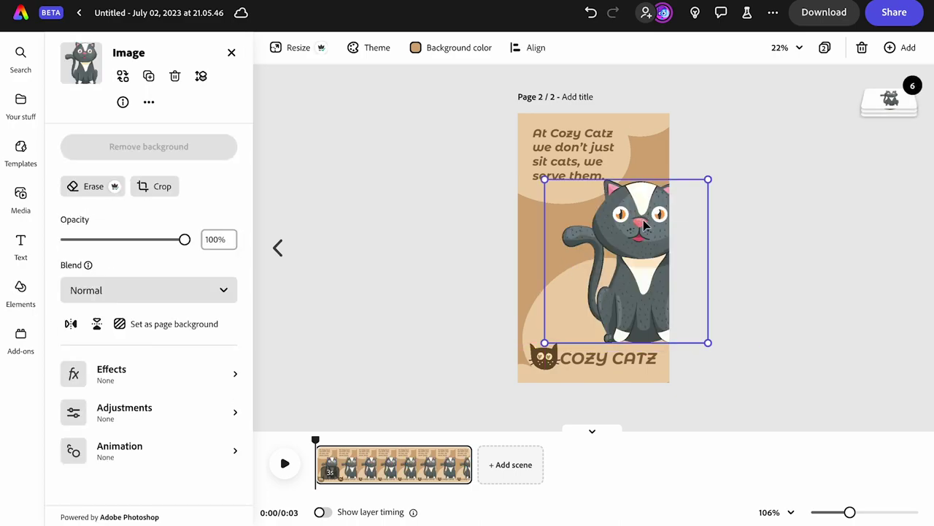
left_click(746, 220)
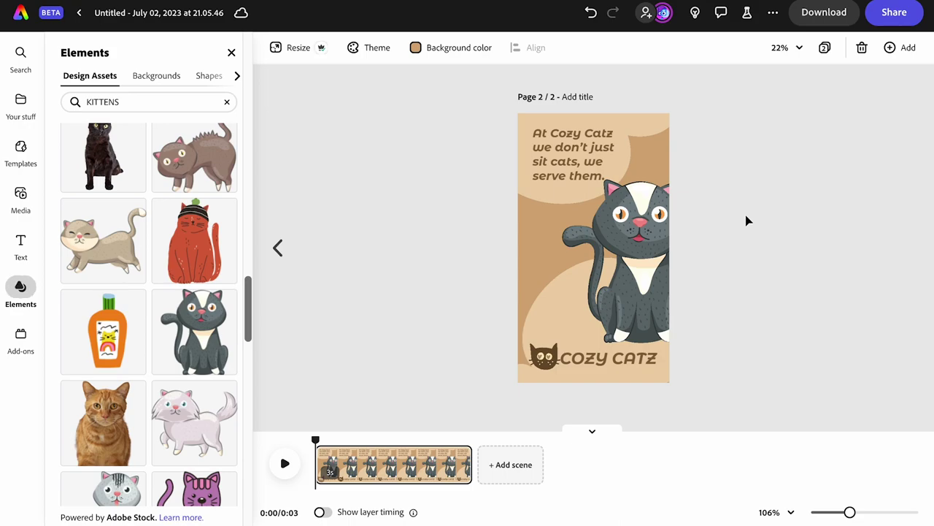
Remove the Shrink in animation from the cat-face logo on page 2.
left_click(541, 361)
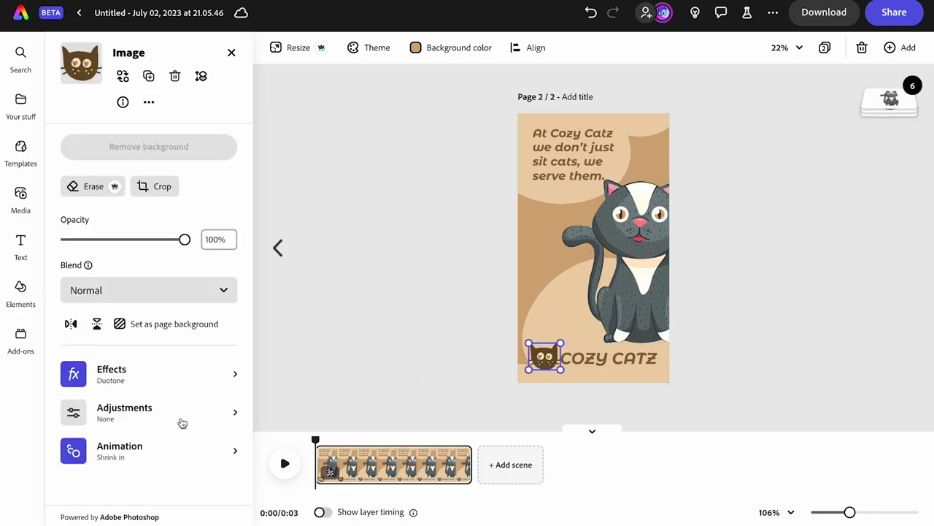
left_click(81, 456)
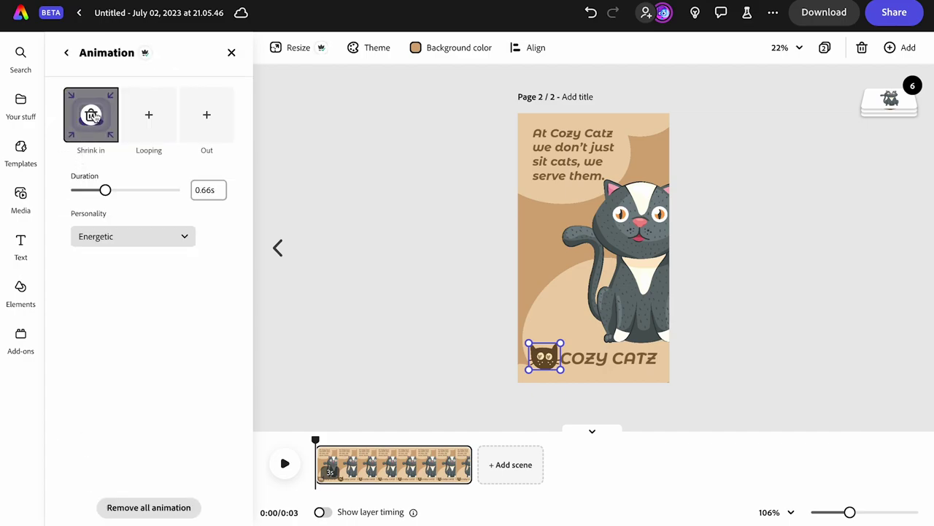
left_click(92, 116)
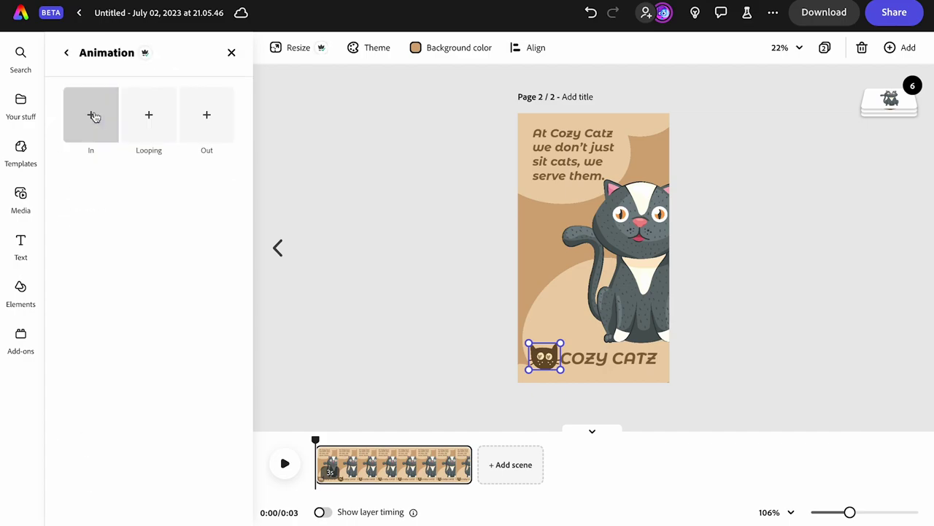
left_click(66, 56)
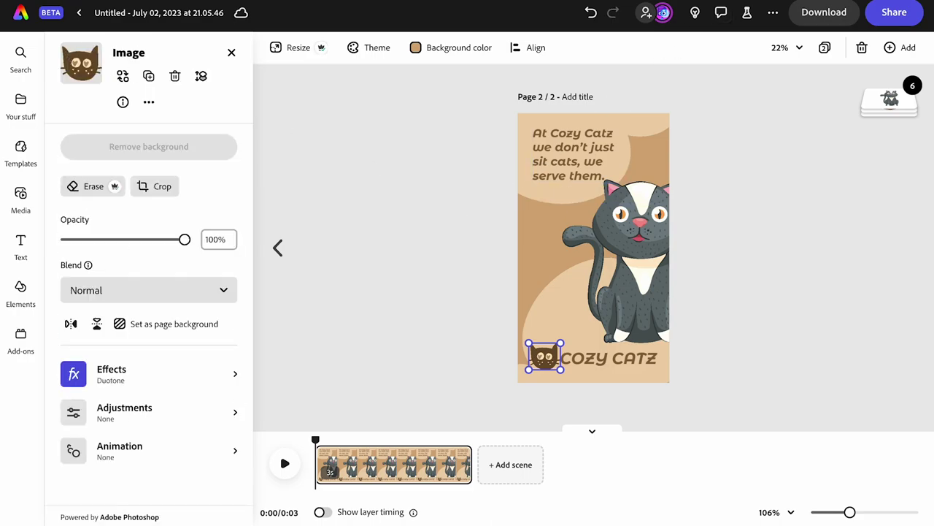
Replace page 2's tagline with "SERVICES: Stress-free, Daily visits, Cat care, Feeding, Litterbox, Playing" on separate lines and align it near the upper-left corner.
left_click(572, 167)
key("Escape")
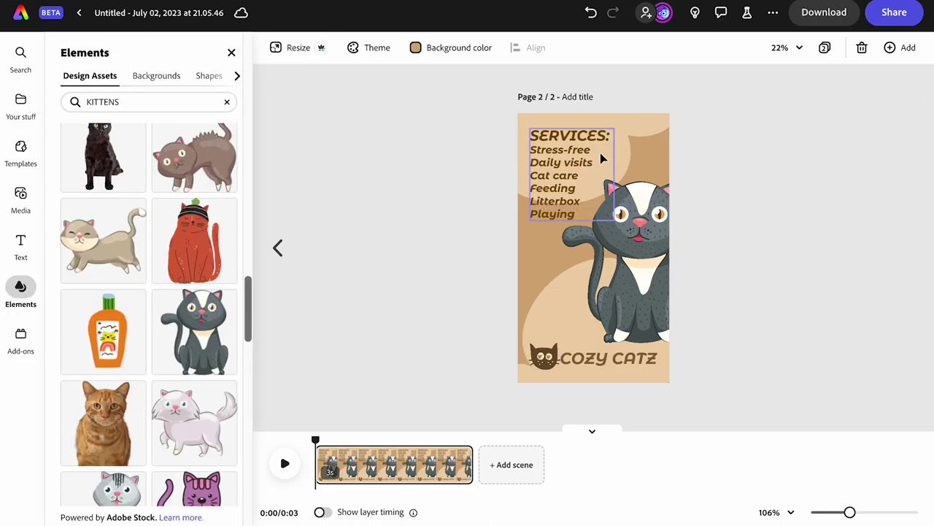
left_click_drag(572, 162, 574, 162)
left_click(702, 139)
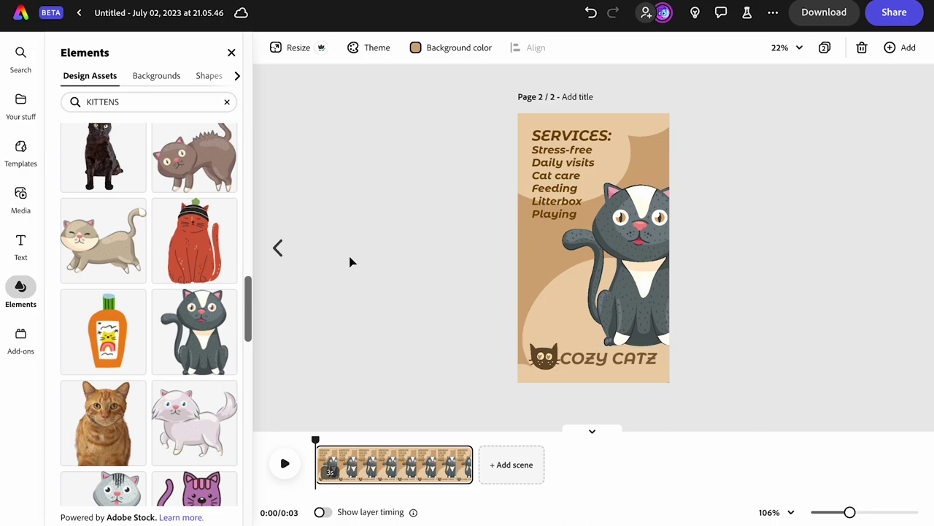
Compare page 2 with page 1, remove one of page 2's two bubble shapes, and move and rotate the other behind the grey cat.
left_click(279, 248)
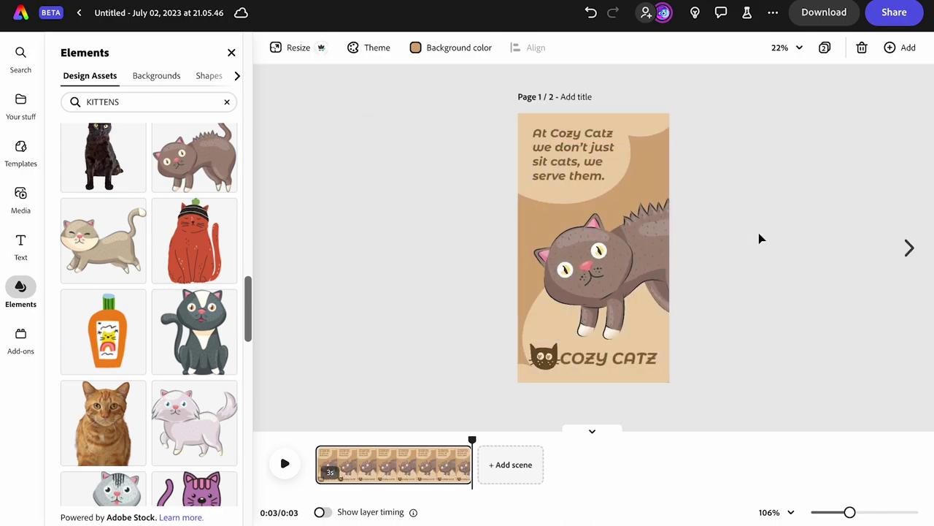
left_click(910, 248)
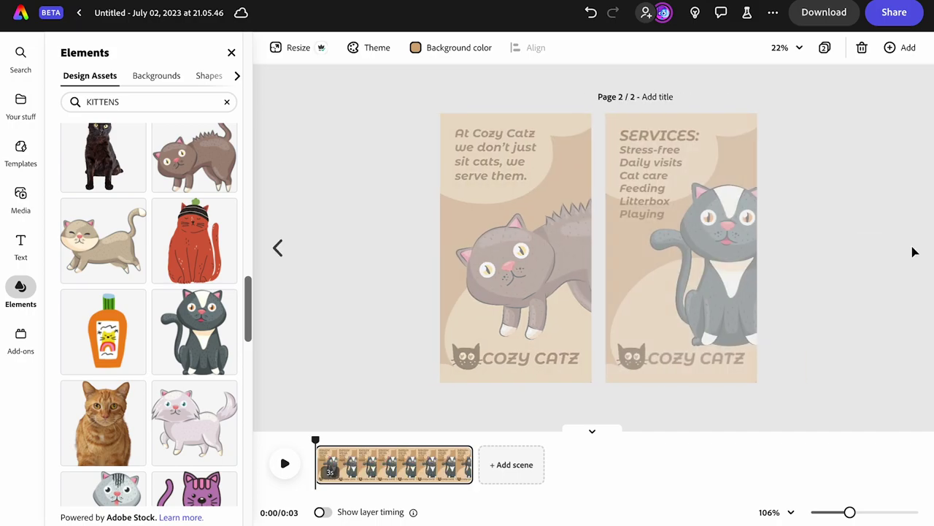
left_click_drag(695, 142, 657, 138)
left_click(537, 328)
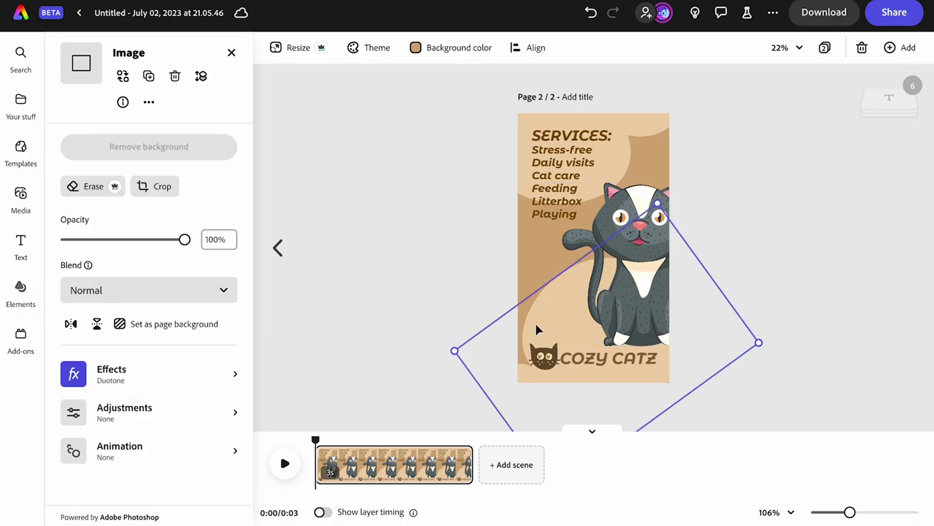
key("Escape")
left_click_drag(634, 202, 669, 247)
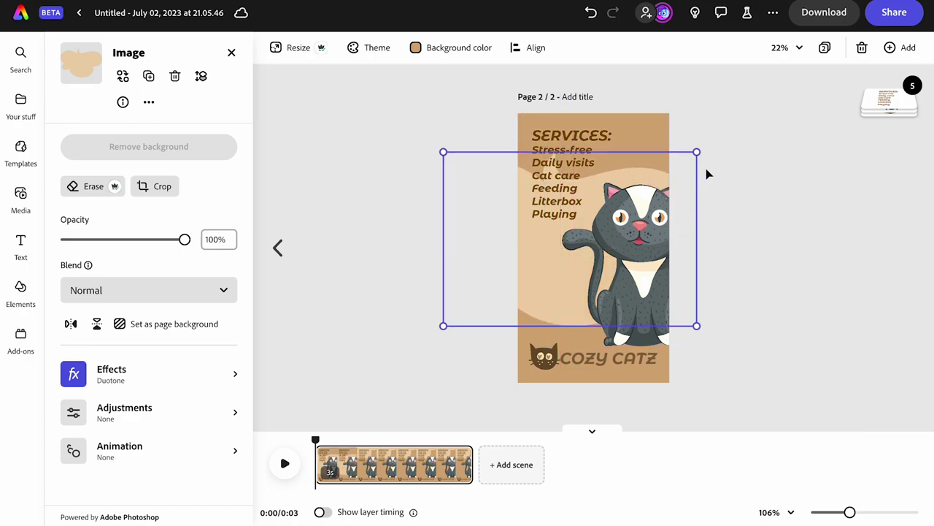
left_click_drag(706, 146, 738, 179)
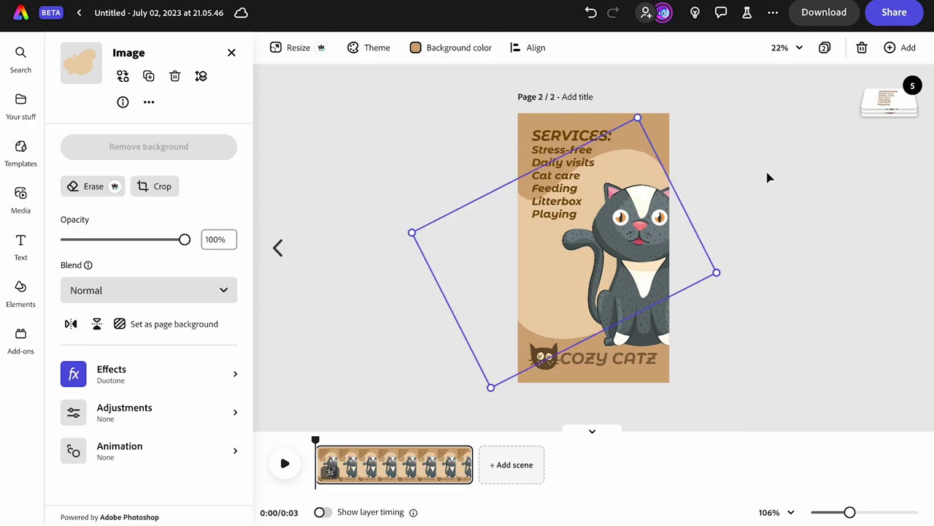
left_click(768, 177)
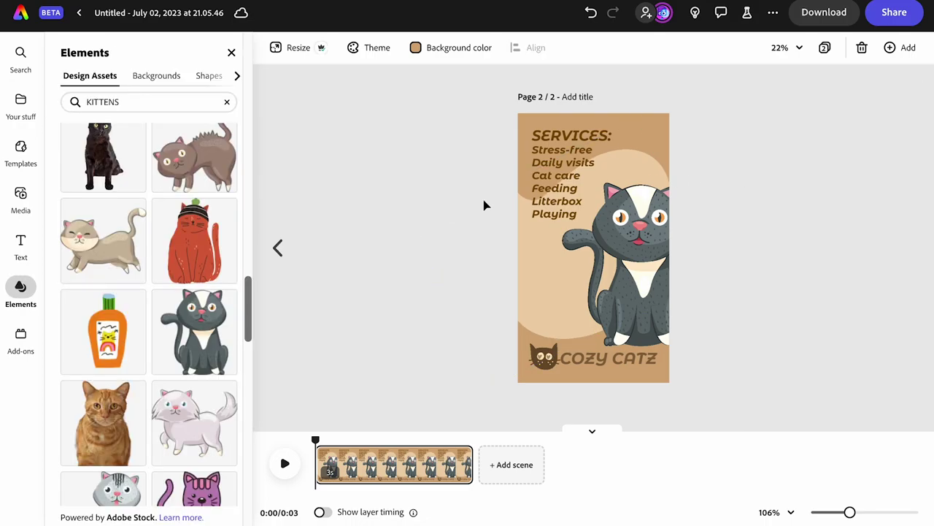
Check page 1 against page 2, then duplicate page 2 and delete the grey cat from the copy.
left_click(277, 248)
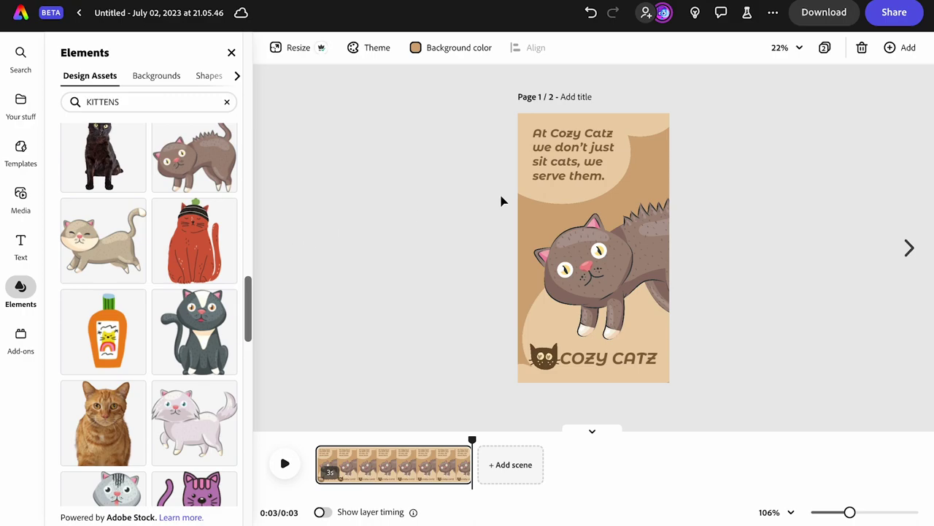
left_click(924, 251)
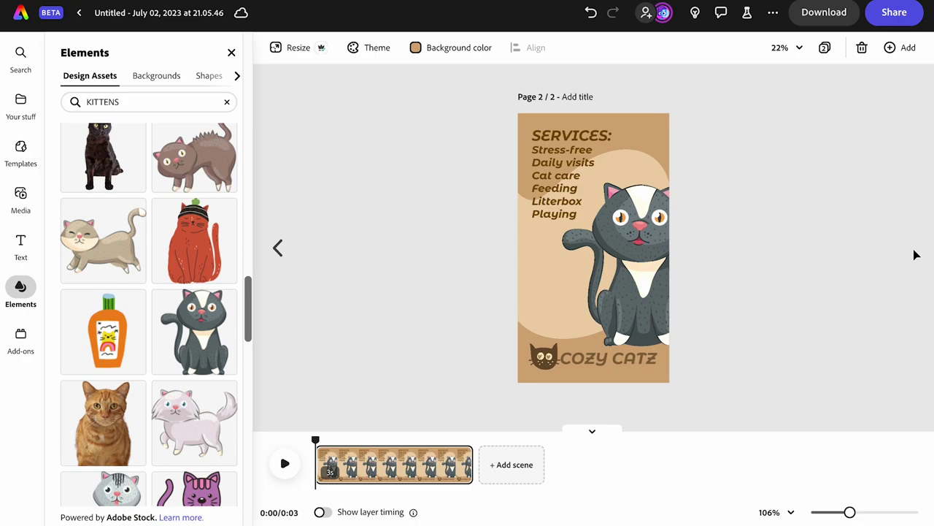
left_click(905, 48)
left_click(845, 110)
left_click(647, 245)
key("Delete")
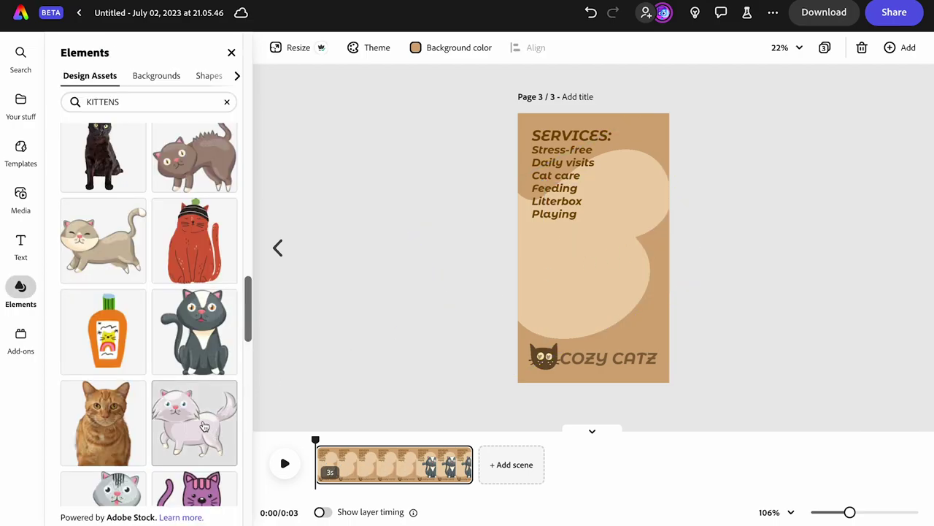
Add the white fluffy cartoon cat to page 3, enlarge it, flip it horizontally and place it above the Cozy Catz logo.
left_click(204, 427)
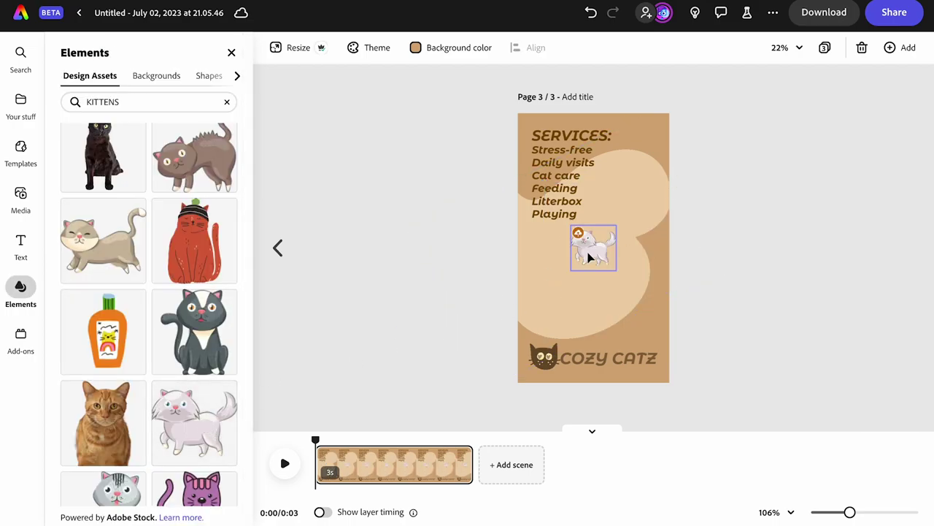
left_click(588, 257)
left_click_drag(571, 270, 528, 313)
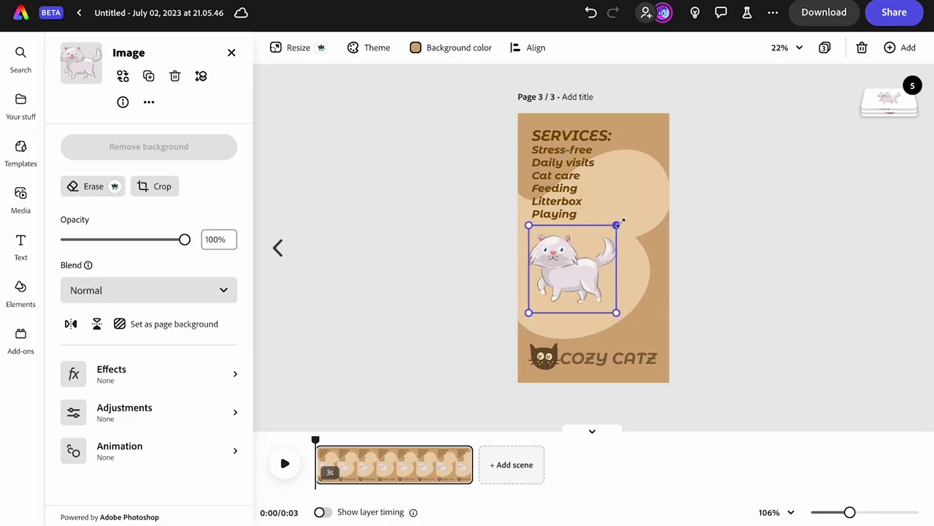
left_click_drag(619, 223, 678, 164)
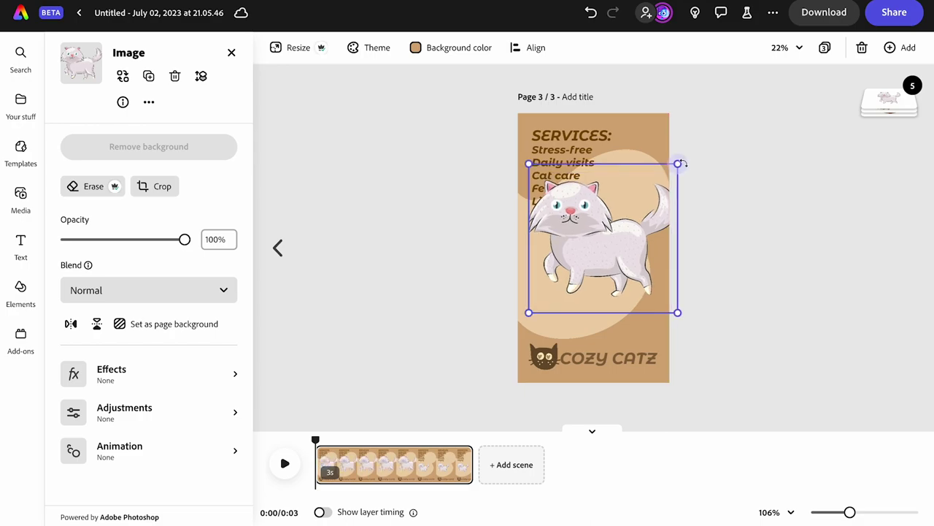
left_click(71, 324)
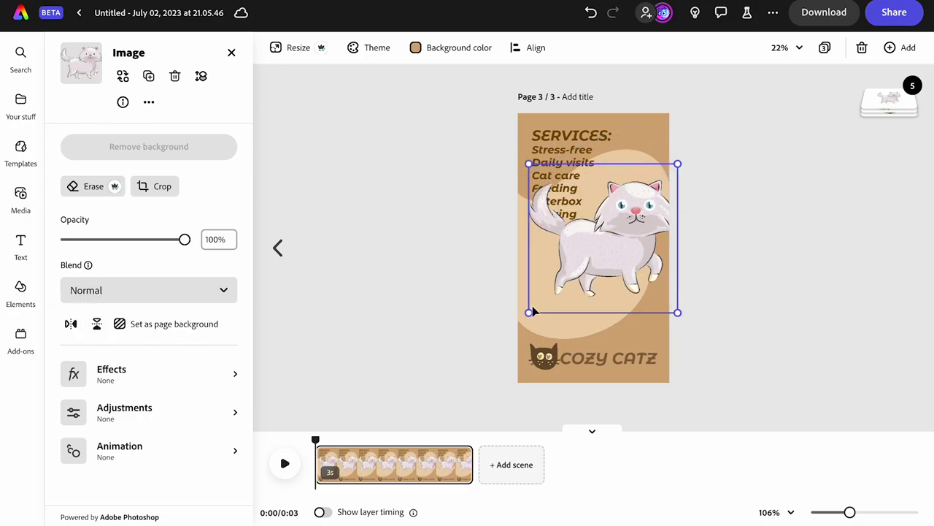
left_click_drag(529, 312, 509, 330)
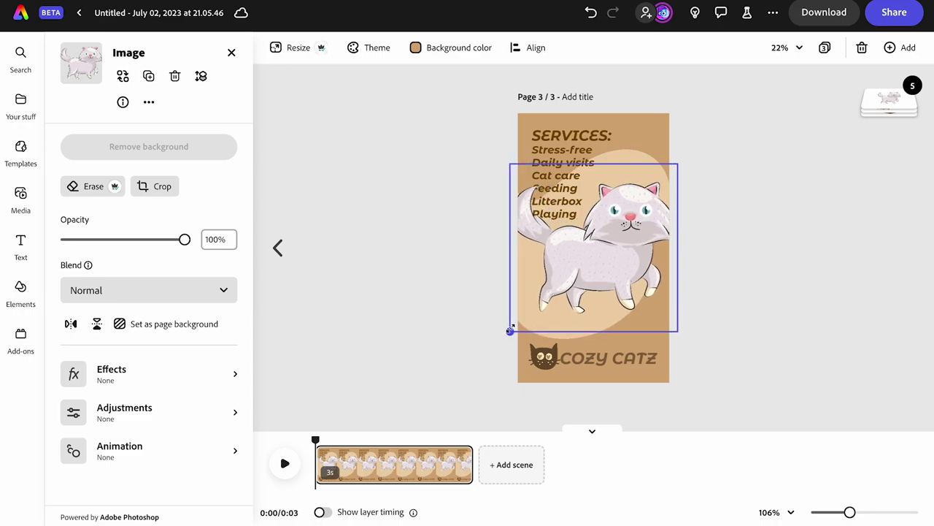
left_click_drag(589, 283, 573, 298)
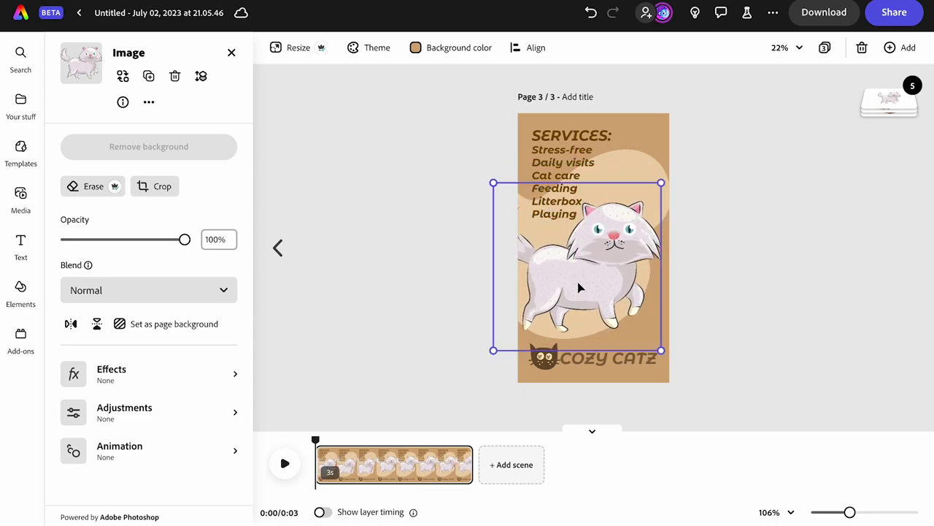
Replace page 3's services list with "Find out why you can't find a better sitter for your cat!", checking page 2 for reference.
left_click(574, 157)
key("Delete")
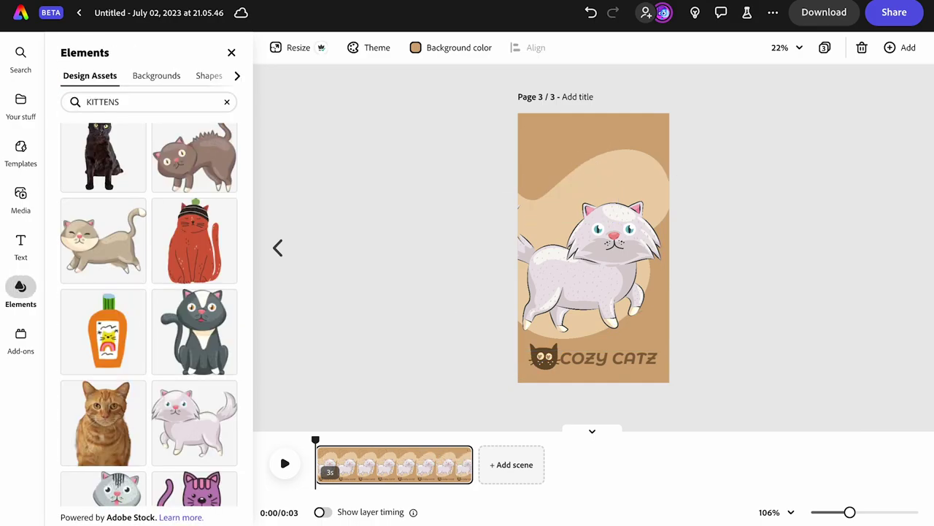
key("ctrl+z")
left_click(278, 248)
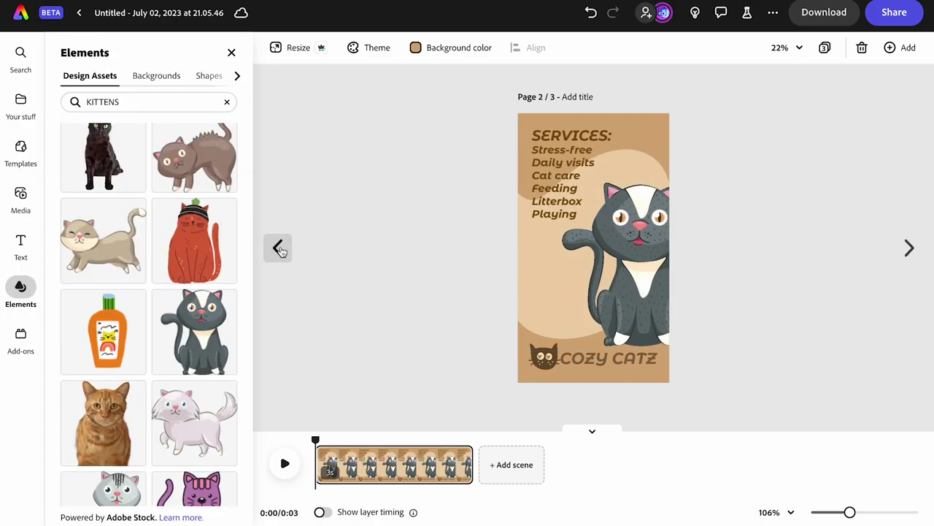
left_click(910, 249)
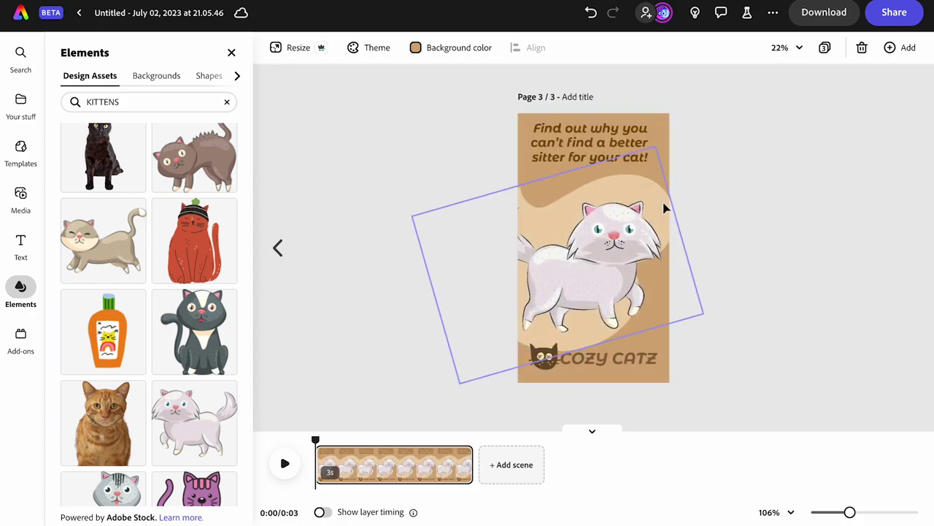
Move page 3's light tan bubble up behind the tagline and rotate it so its edge curves above the white cat.
left_click_drag(664, 209, 680, 46)
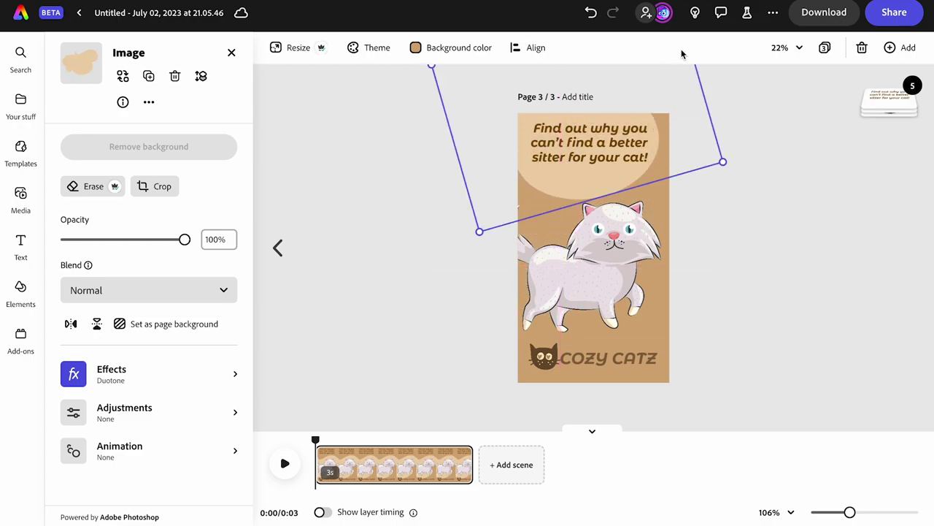
left_click_drag(730, 169, 431, 104)
left_click(632, 232)
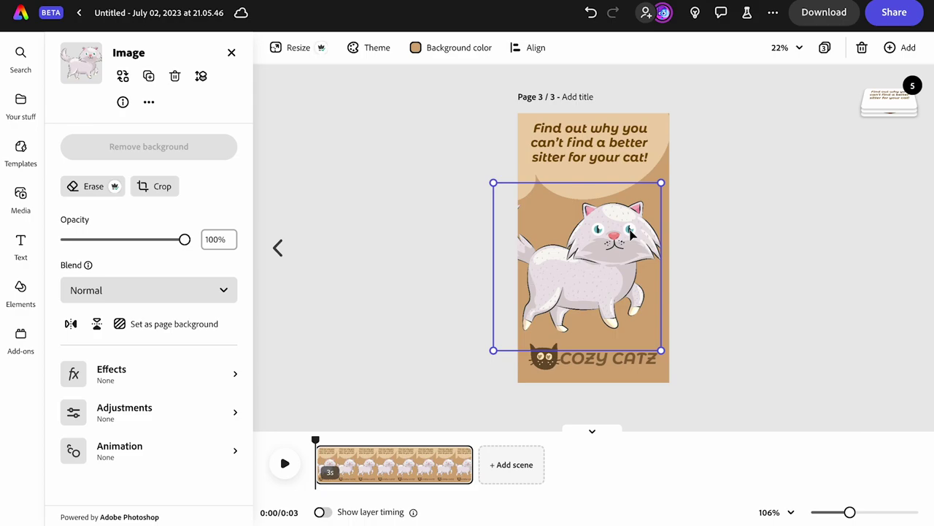
left_click(663, 122)
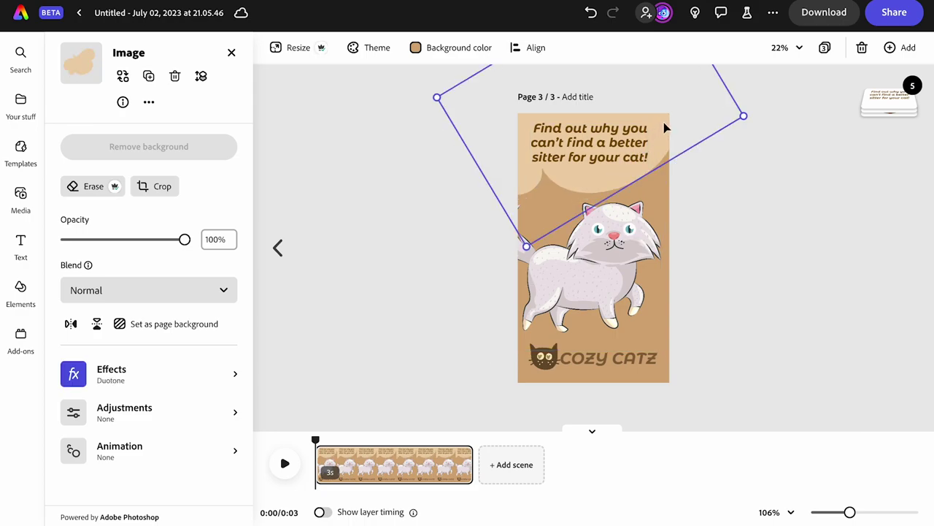
left_click(635, 227)
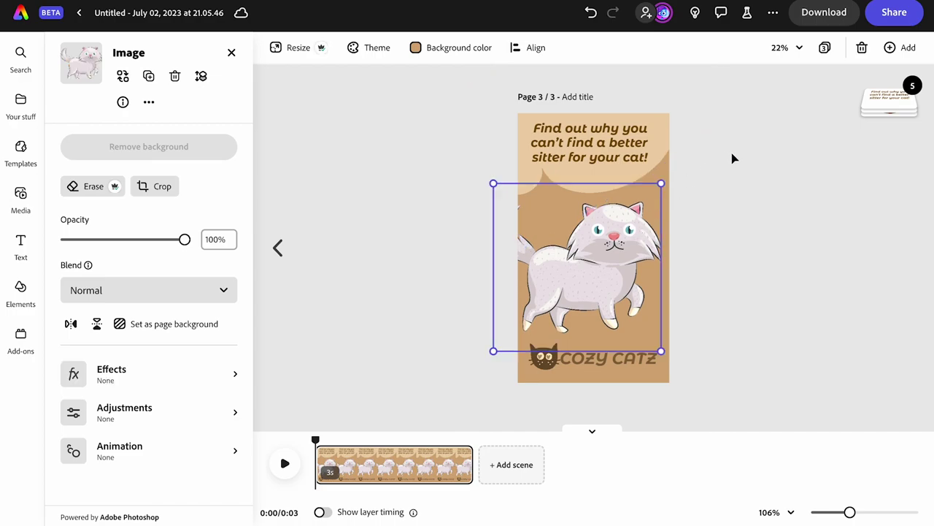
Duplicate the tan bubble and place the copy behind the Cozy Catz logo at the foot of page 3.
left_click(660, 129)
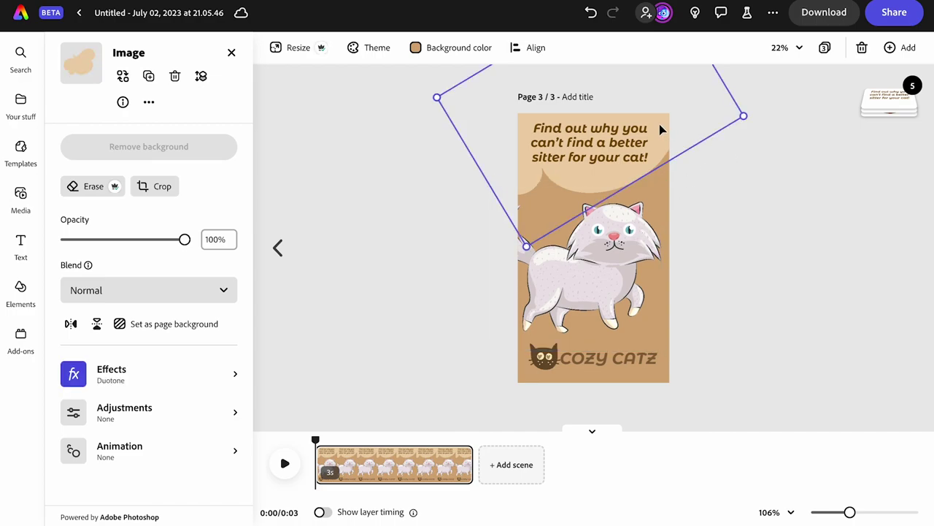
left_click(148, 76)
left_click_drag(596, 144, 609, 438)
Enlarge the white cat slightly and shift it up and left between the two bubbles.
left_click(628, 292)
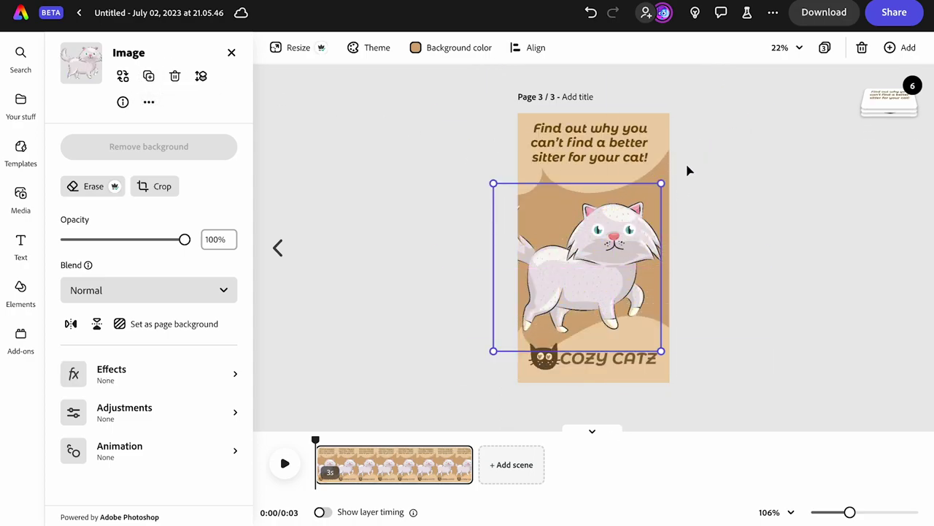
left_click_drag(666, 178, 670, 177)
left_click_drag(626, 219, 612, 217)
left_click(676, 273)
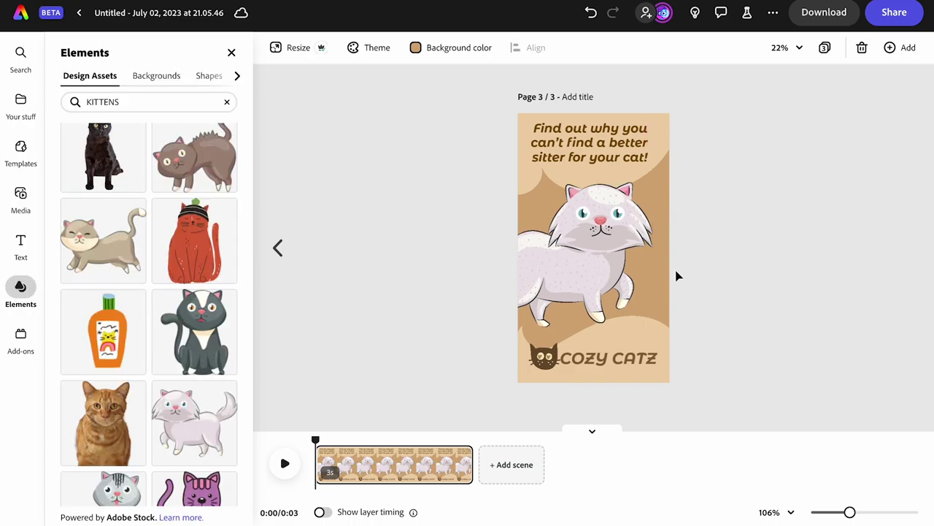
Apply a Grow out animation with a 1 s duration to the cat-face logo on page 3.
left_click(549, 364)
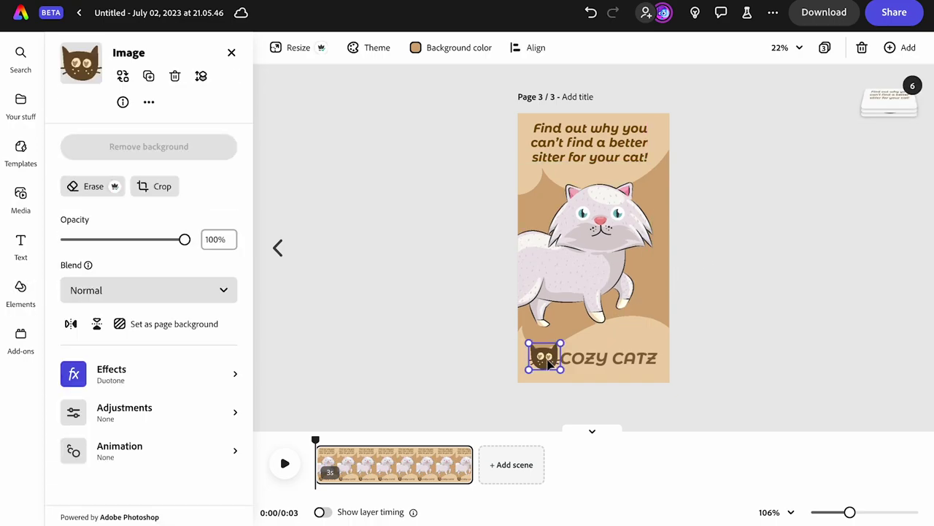
left_click(134, 450)
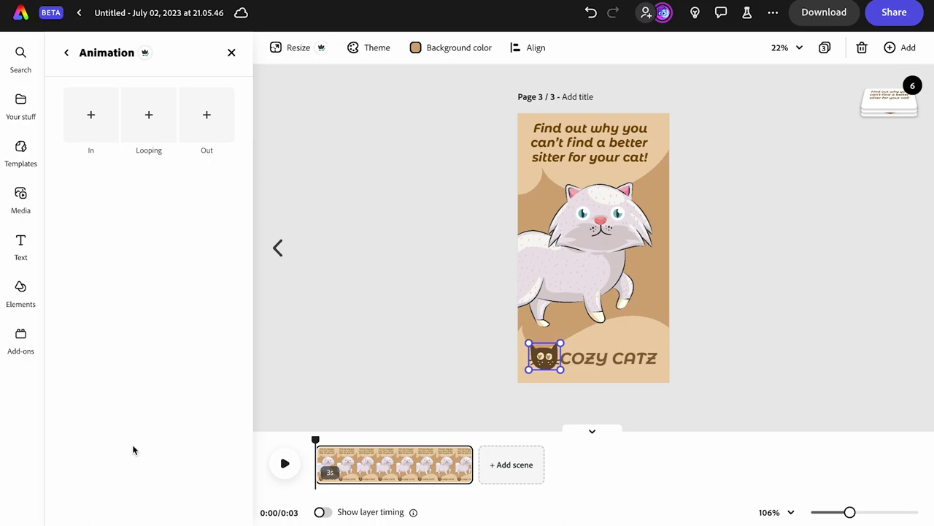
left_click(214, 114)
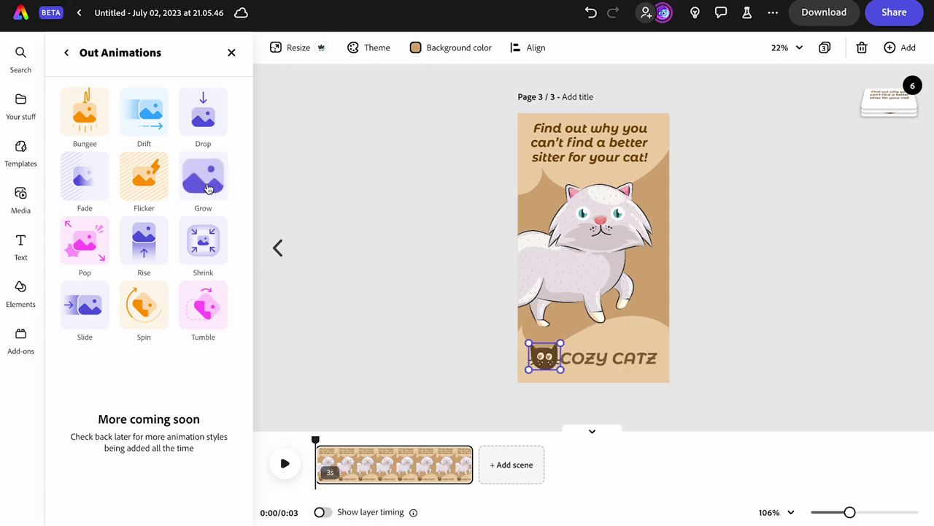
left_click(207, 187)
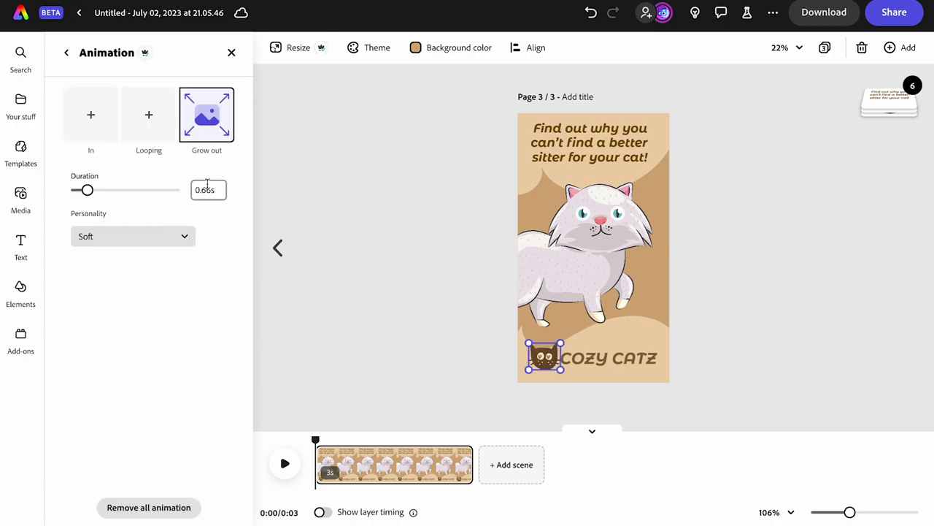
left_click_drag(88, 193, 94, 193)
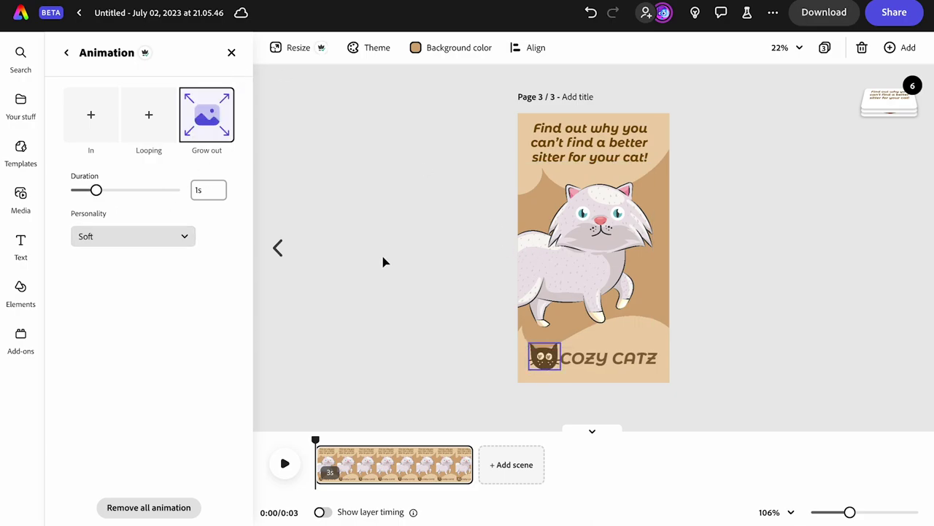
Set the Shrink in animation of page 1's cat-face logo to a 1 s duration and play the page.
left_click(275, 248)
left_click(273, 247)
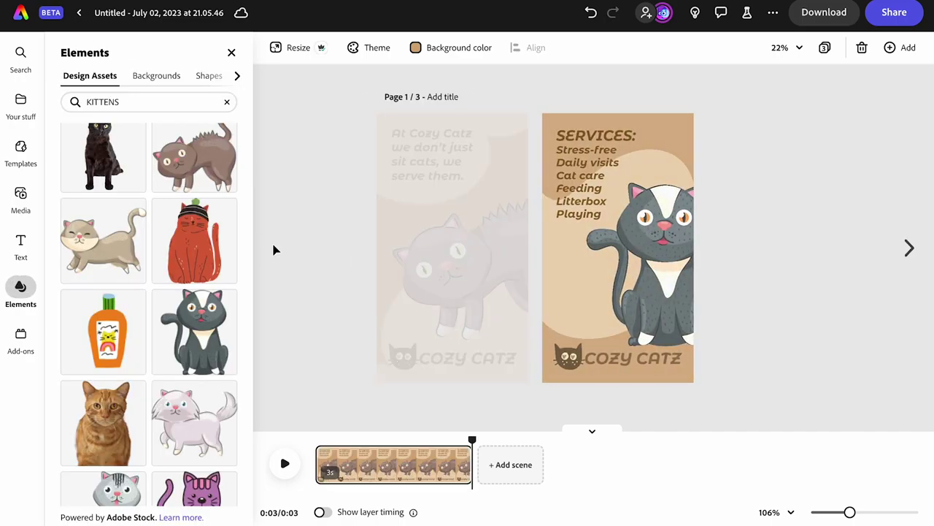
left_click(545, 353)
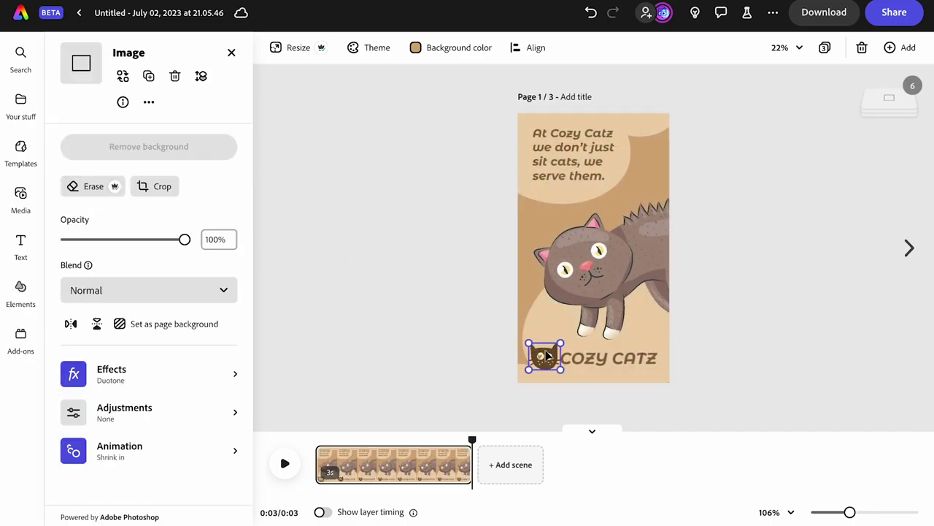
left_click(96, 459)
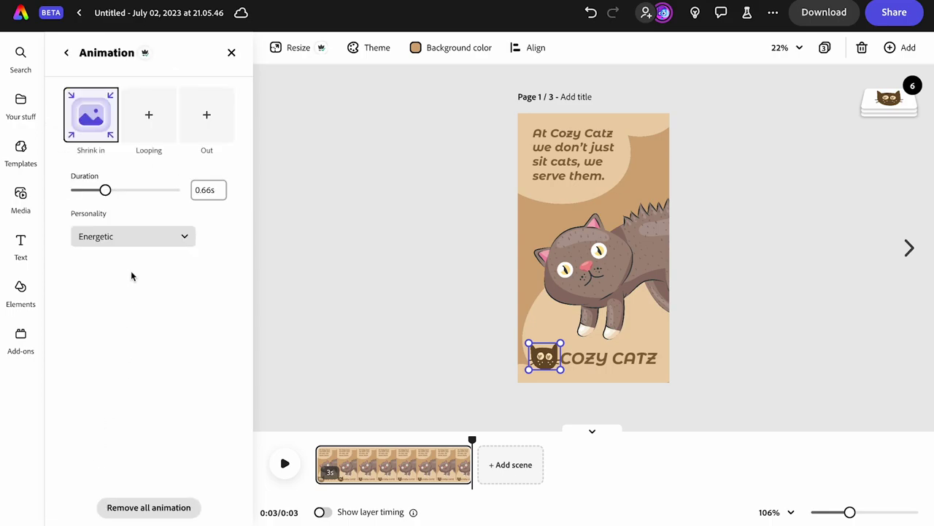
double_click(203, 190)
type("1")
left_click(285, 463)
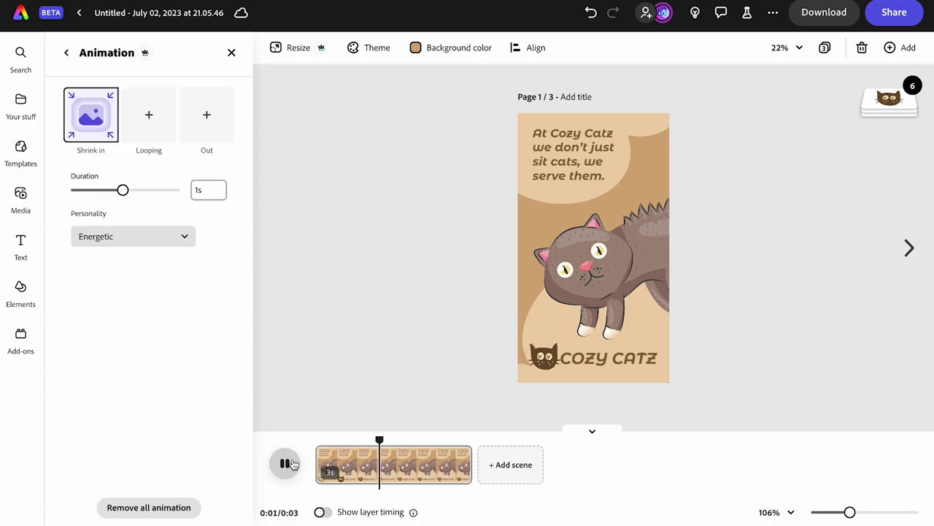
Go to page 3 and play it to check the logo's exit animation.
left_click(909, 248)
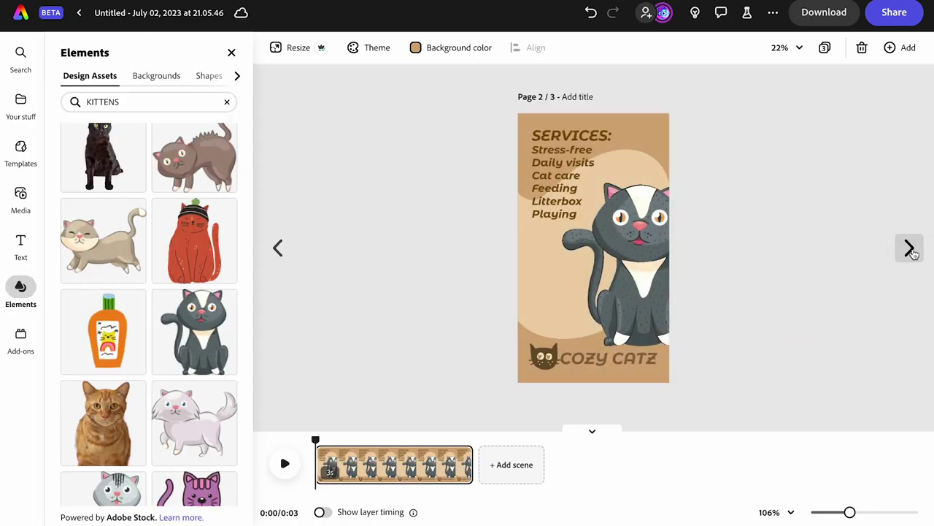
left_click(910, 249)
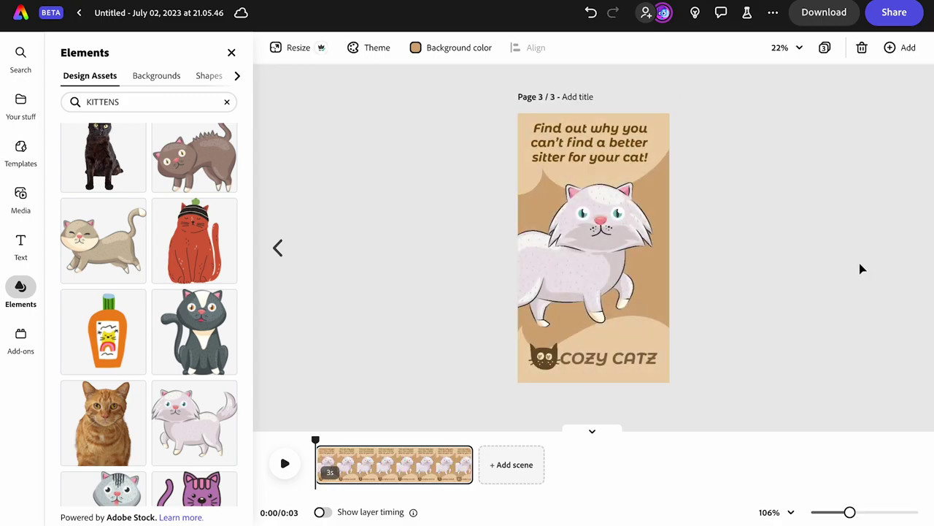
left_click(286, 464)
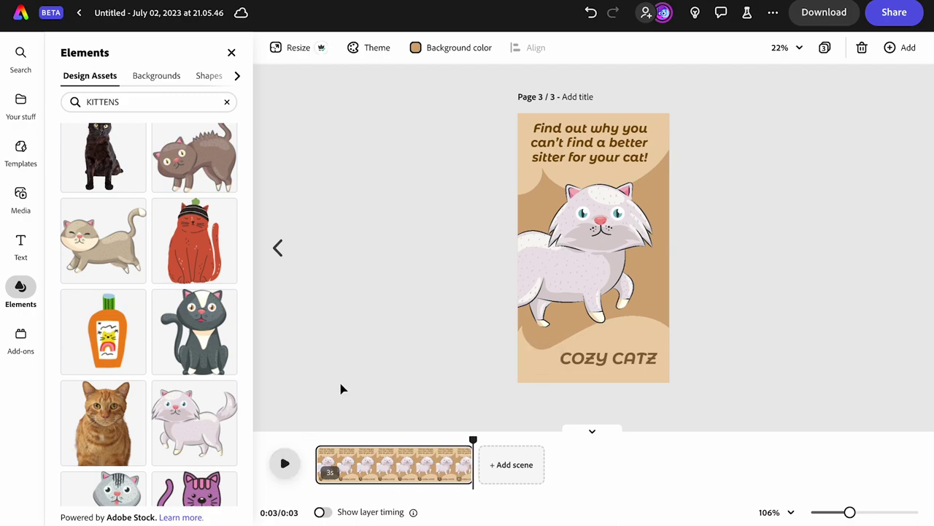
Open the download options for the finished story.
left_click(828, 16)
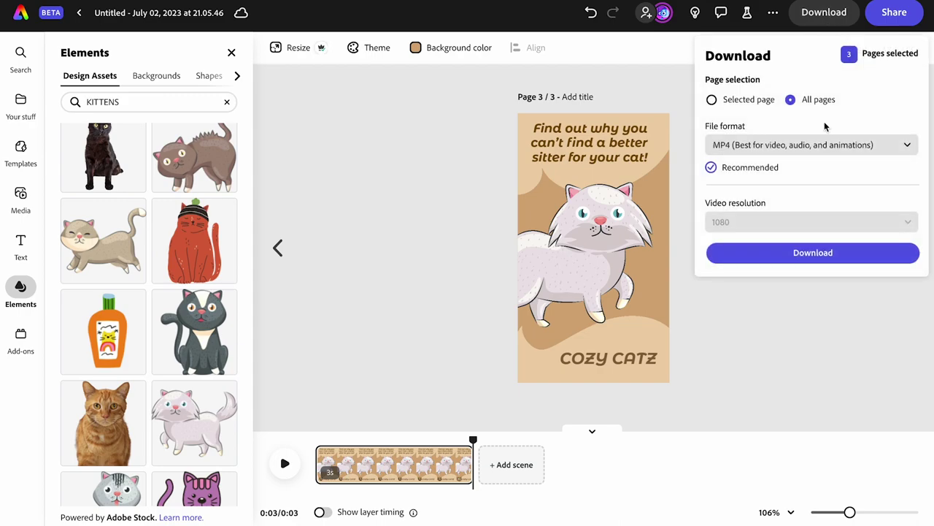